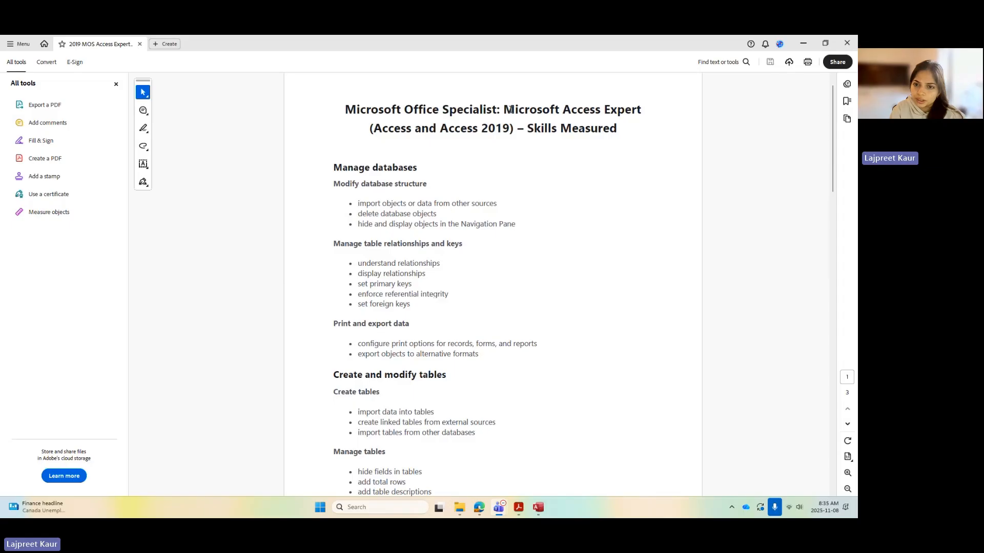
Step: Review the skills measured for the Microsoft Access Expert exam, from managing databases through modifying reports in layout view
{"action": "left_click_drag", "start_coordinate": [504, 110], "coordinate": [639, 110]}
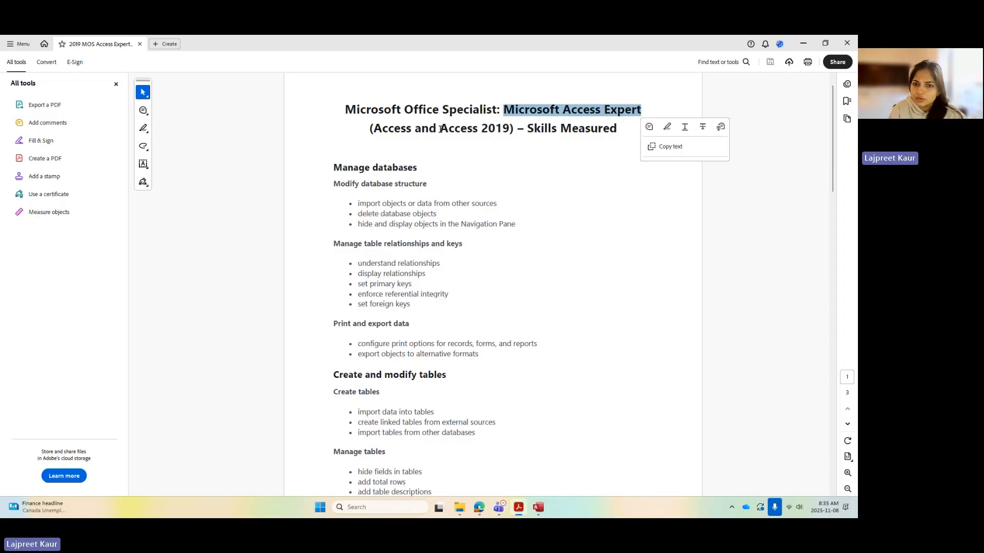
{"action": "left_click_drag", "start_coordinate": [440, 129], "coordinate": [509, 127]}
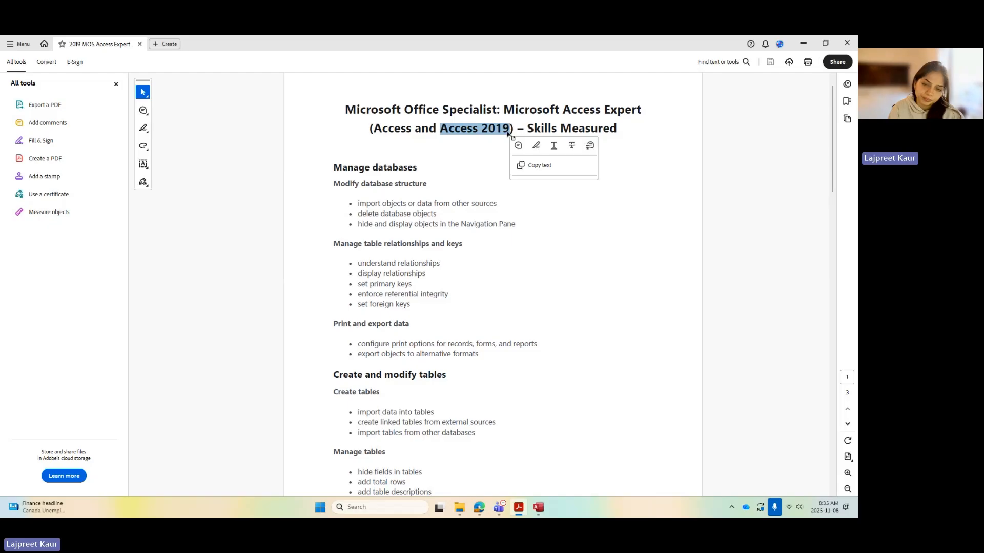
{"action": "left_click", "coordinate": [395, 188]}
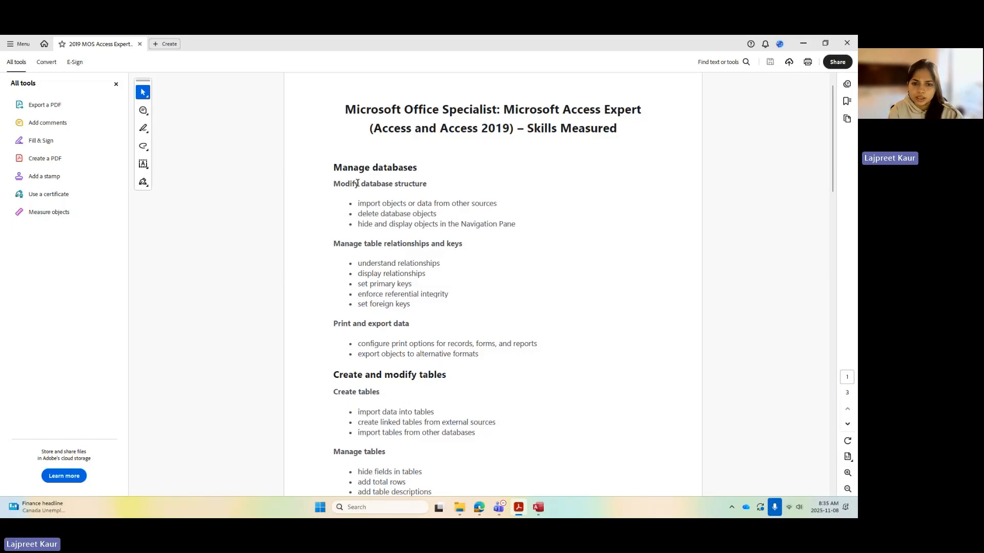
{"action": "left_click_drag", "start_coordinate": [331, 168], "coordinate": [417, 171]}
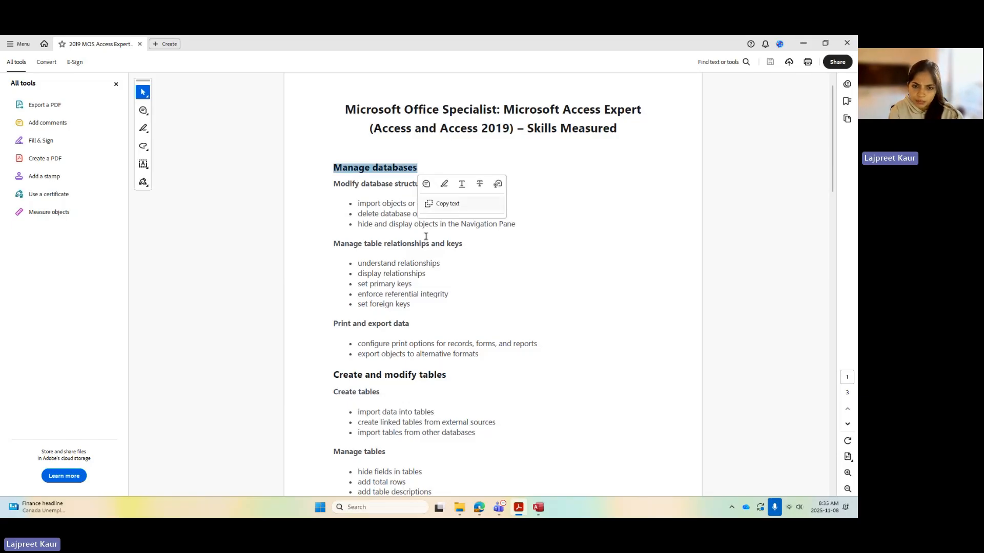
{"action": "scroll", "coordinate": [417, 175], "scroll_direction": "down", "scroll_amount": 3}
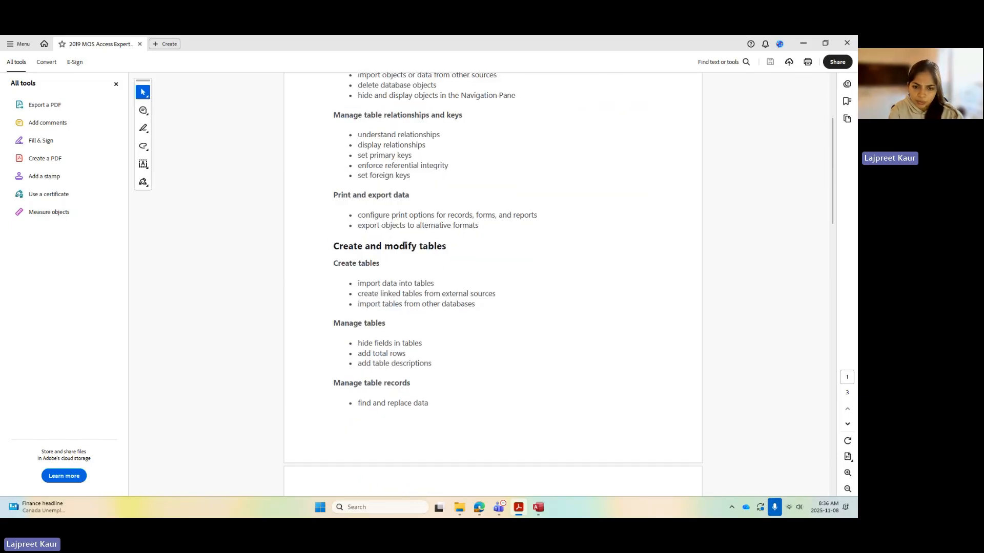
{"action": "scroll", "coordinate": [453, 273], "scroll_direction": "down", "scroll_amount": 10}
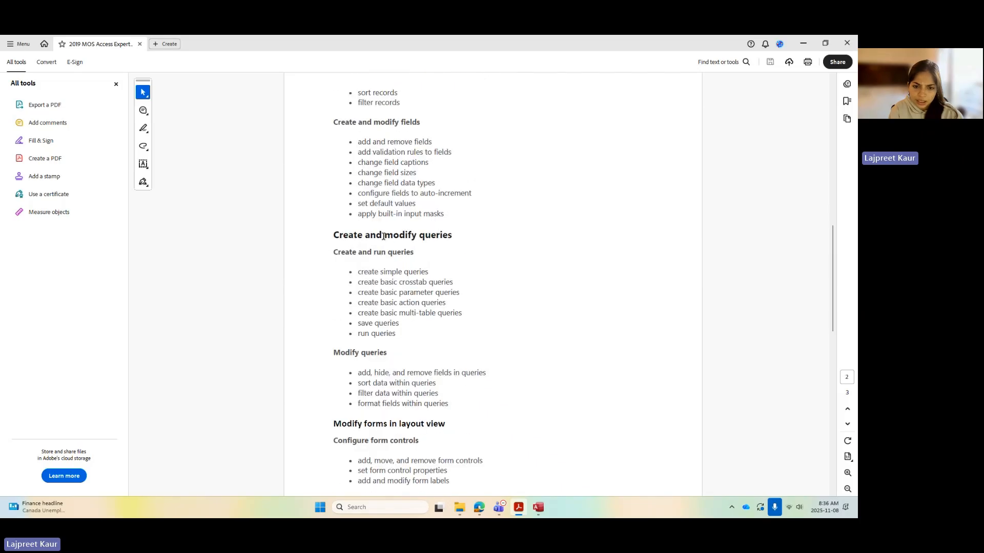
{"action": "scroll", "coordinate": [477, 254], "scroll_direction": "down", "scroll_amount": 8}
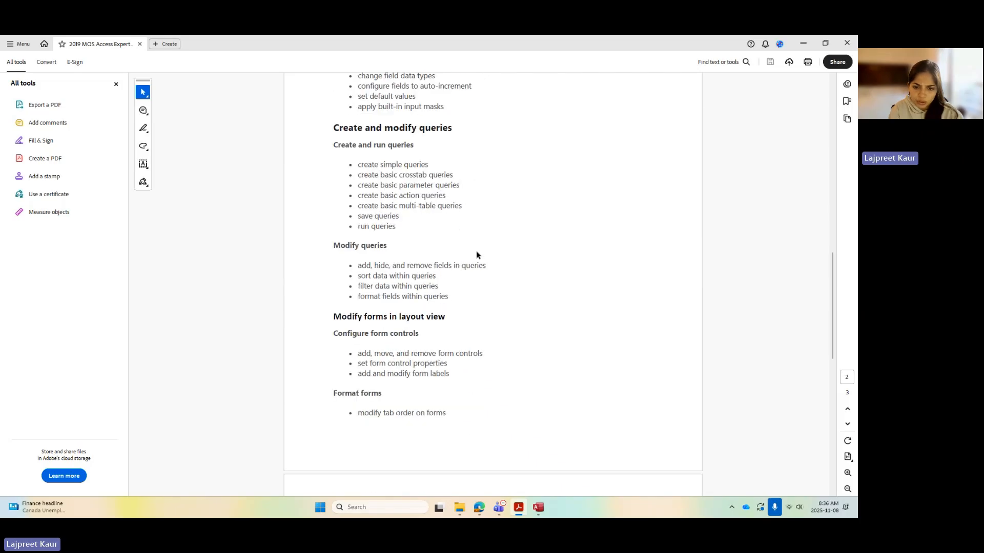
{"action": "scroll", "coordinate": [463, 277], "scroll_direction": "down", "scroll_amount": 5}
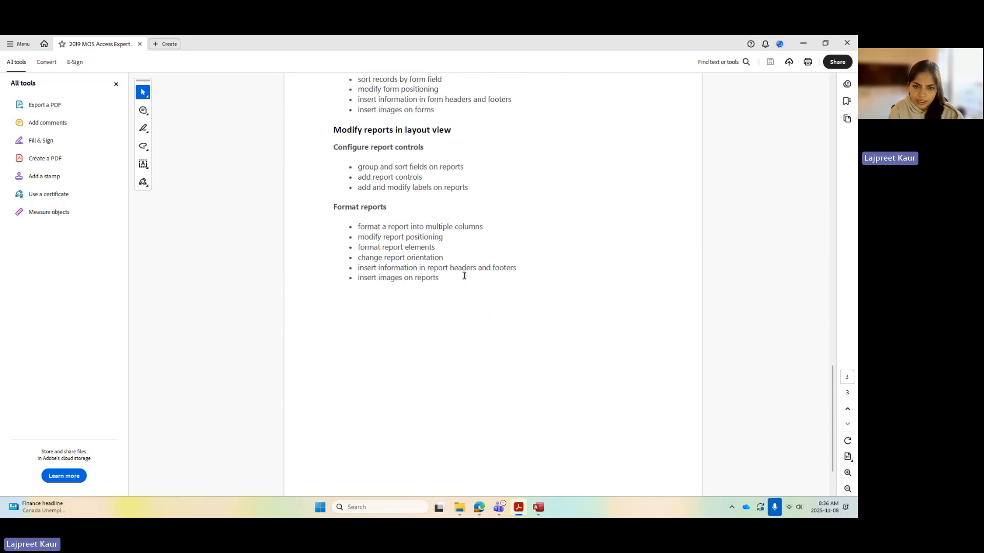
{"action": "scroll", "coordinate": [461, 279], "scroll_direction": "up", "scroll_amount": 5}
{"action": "scroll", "coordinate": [448, 283], "scroll_direction": "up", "scroll_amount": 2}
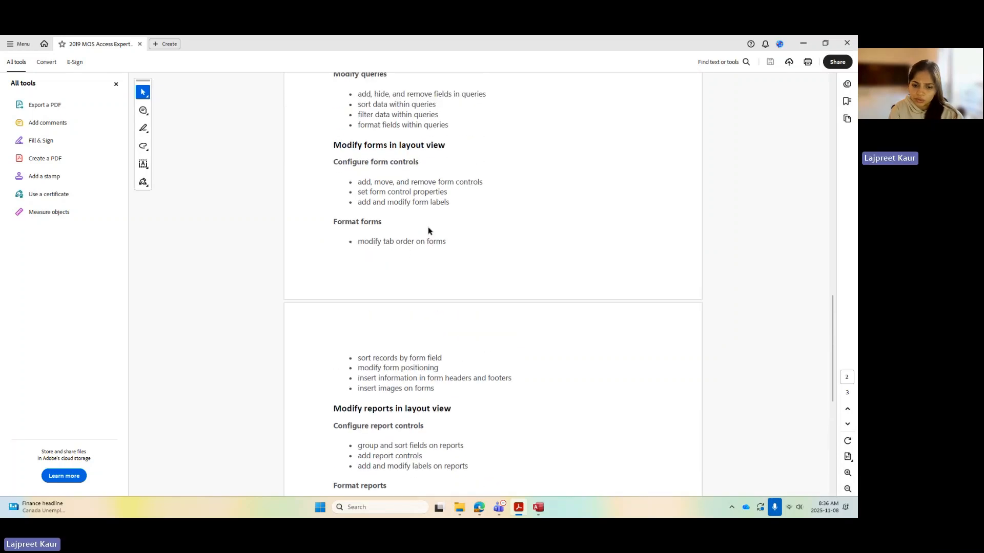
{"action": "scroll", "coordinate": [452, 410], "scroll_direction": "up", "scroll_amount": 3}
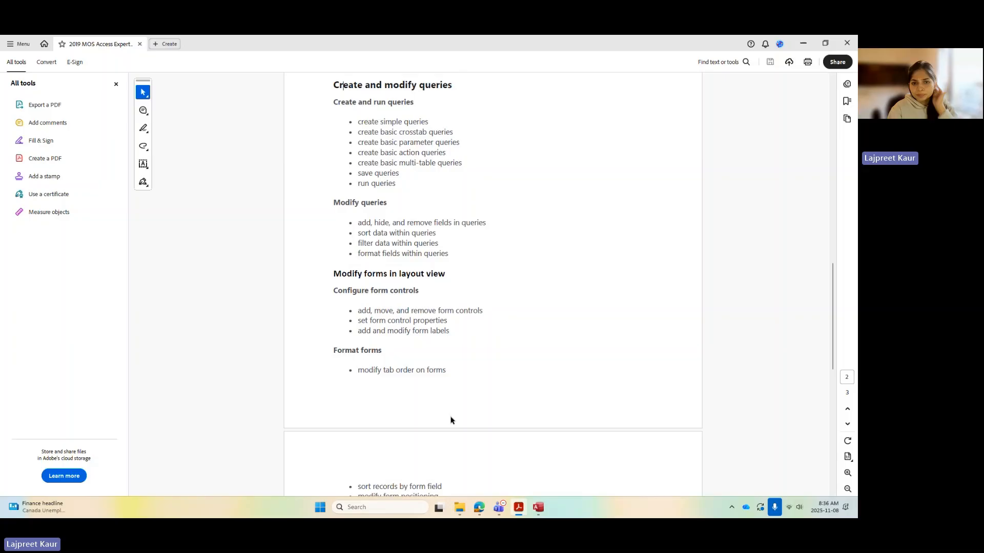
{"action": "scroll", "coordinate": [451, 420], "scroll_direction": "up", "scroll_amount": 10}
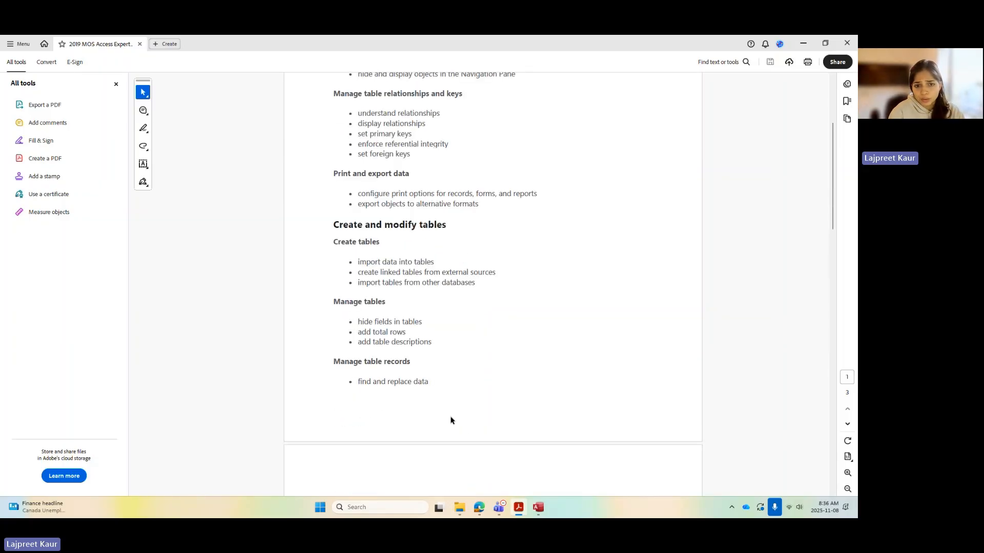
{"action": "scroll", "coordinate": [451, 420], "scroll_direction": "up", "scroll_amount": 3}
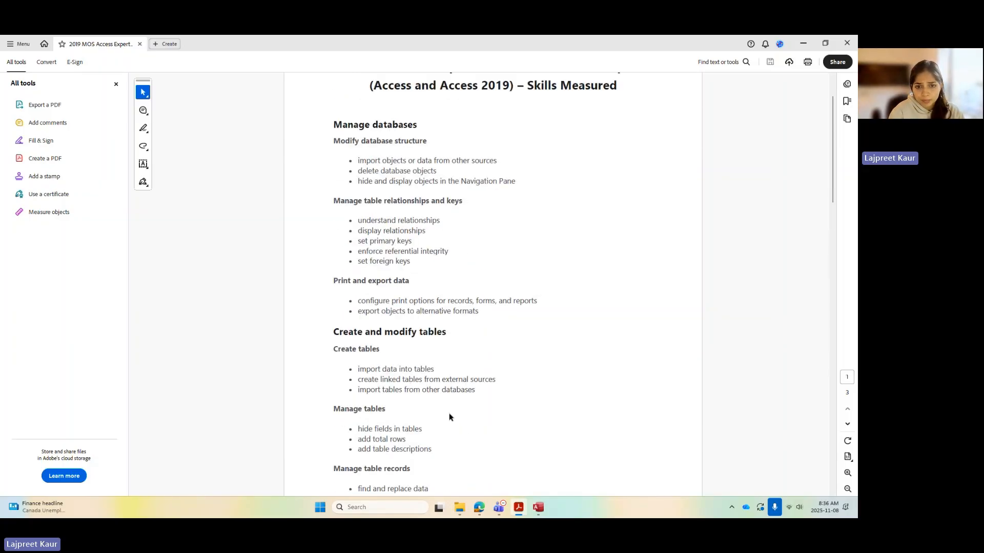
{"action": "scroll", "coordinate": [450, 420], "scroll_direction": "up", "scroll_amount": 2}
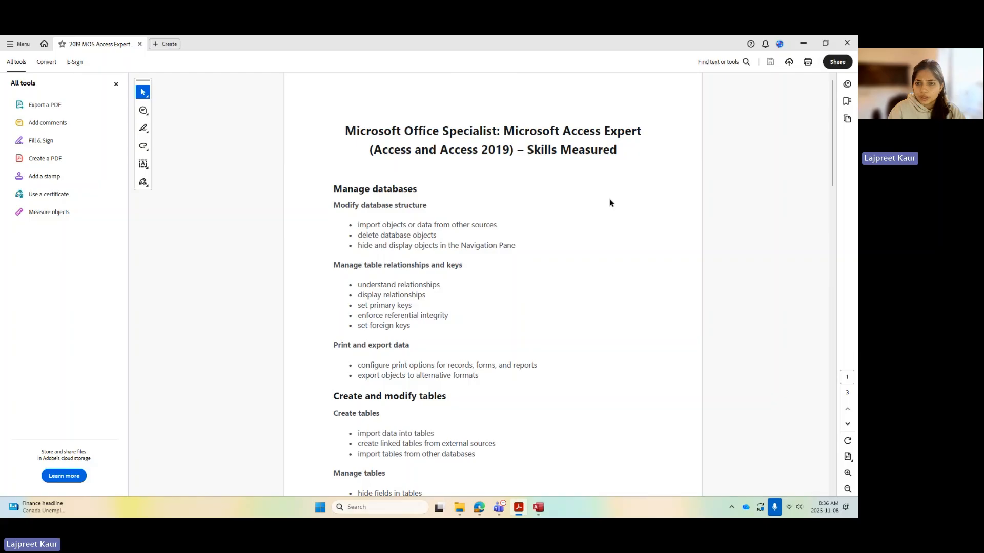
Step: Switch to the MOS Practice database in Access and filter the Navigation Pane to show only Tables
{"action": "double_click", "coordinate": [519, 45]}
{"action": "left_click_drag", "start_coordinate": [304, 181], "coordinate": [0, 149]}
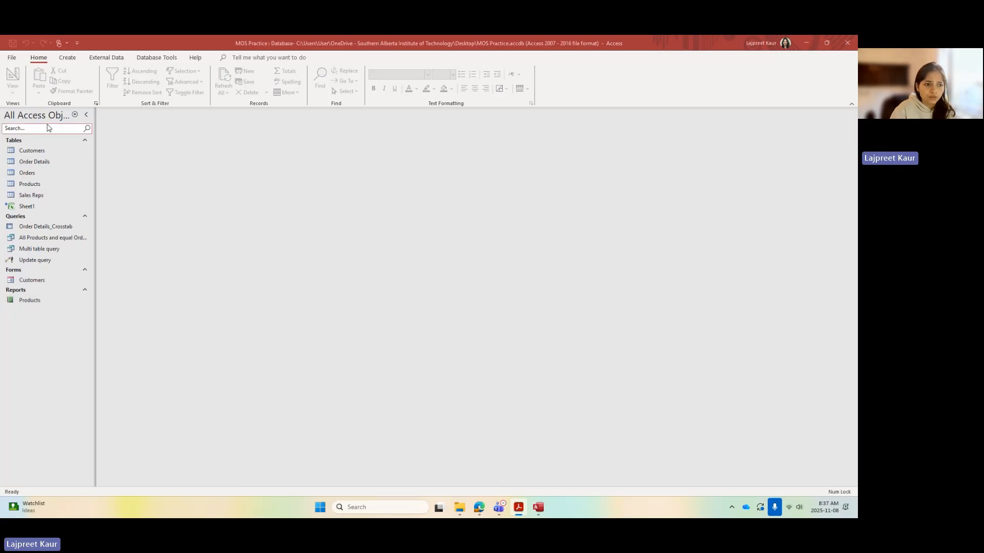
{"action": "left_click", "coordinate": [75, 115]}
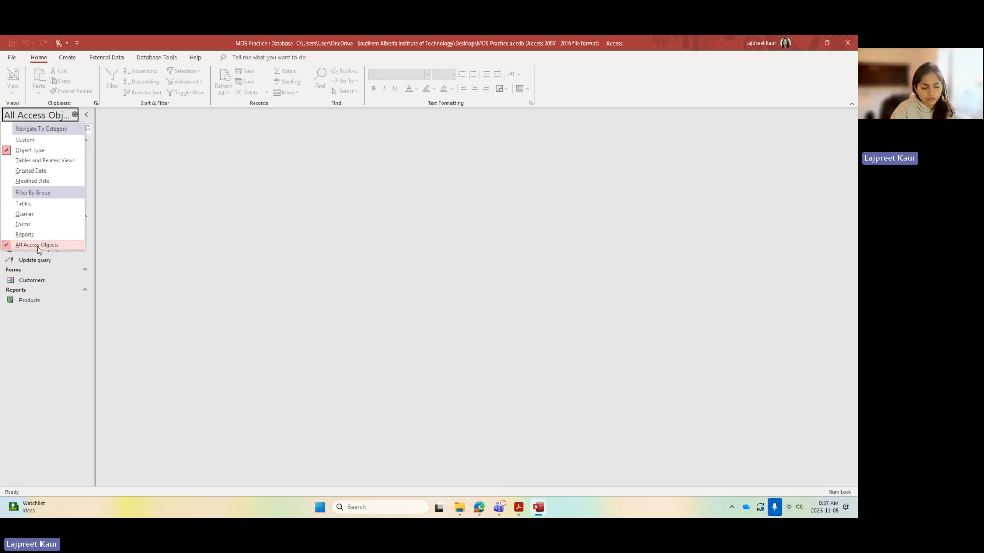
{"action": "left_click", "coordinate": [27, 204]}
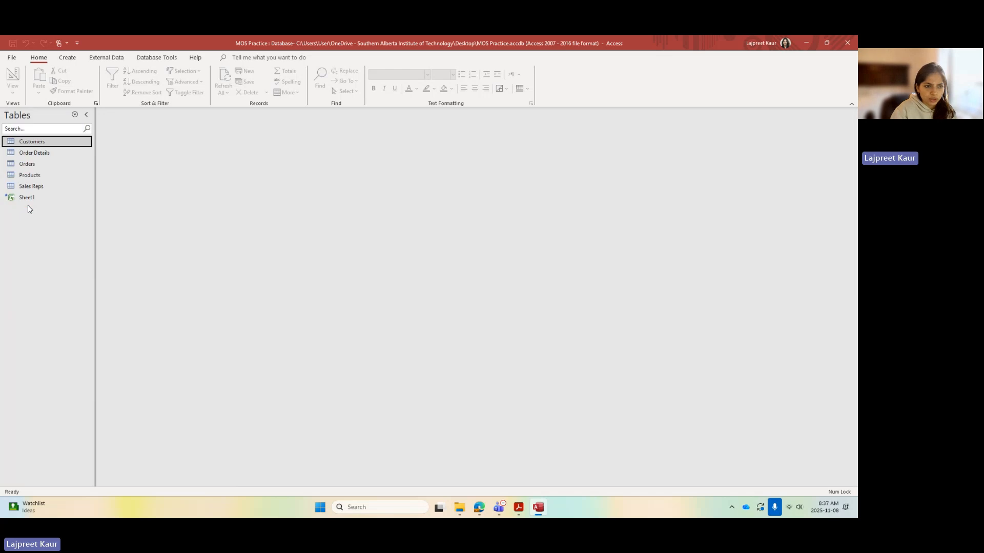
Step: Group the Navigation Pane by Tables and Related Views
{"action": "left_click", "coordinate": [74, 119]}
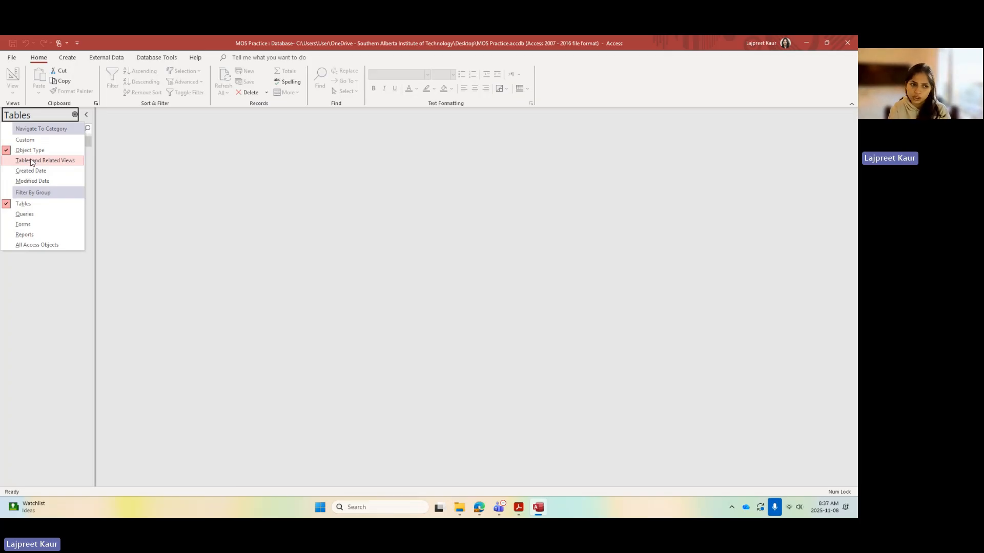
{"action": "left_click", "coordinate": [32, 161]}
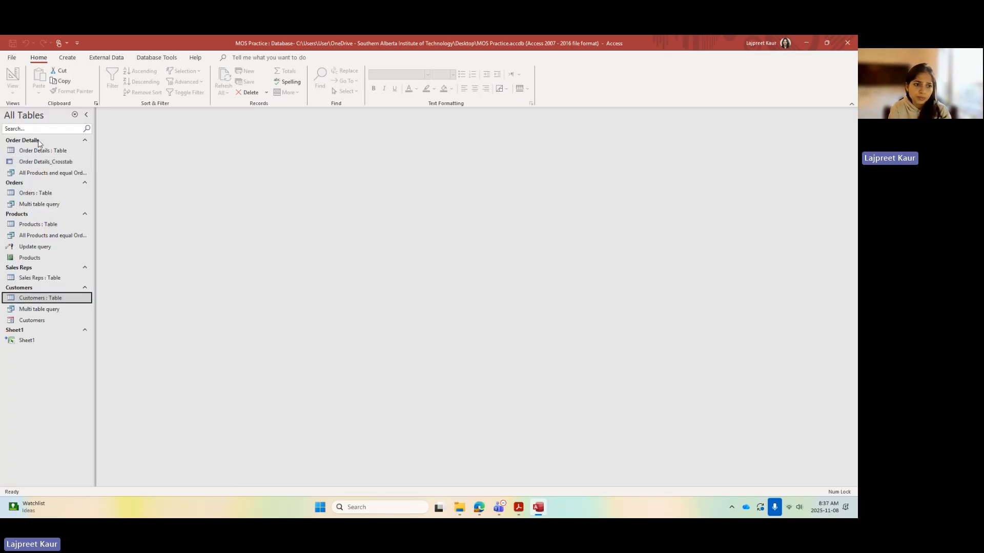
Step: Group the Navigation Pane by Object Type and show All Access Objects
{"action": "left_click", "coordinate": [75, 115]}
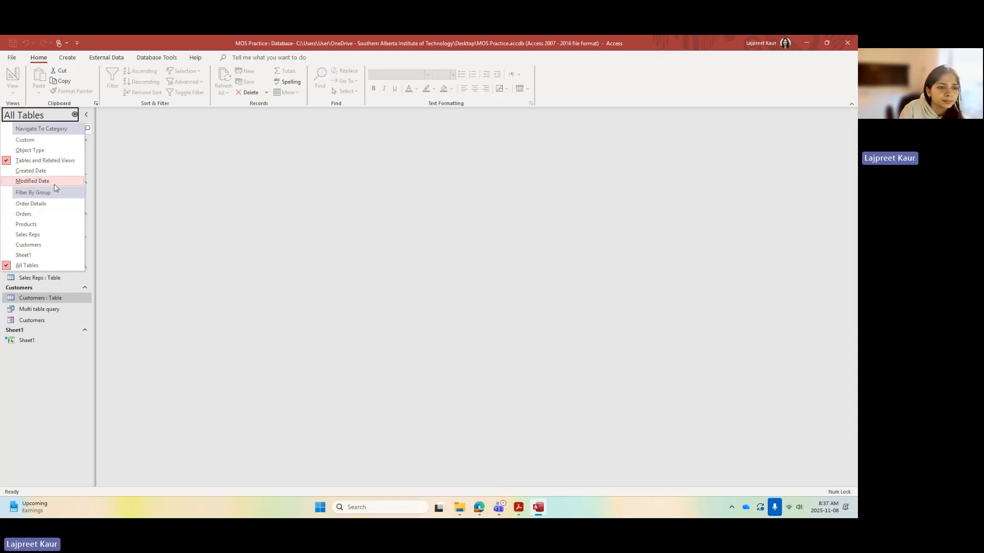
{"action": "left_click", "coordinate": [46, 150]}
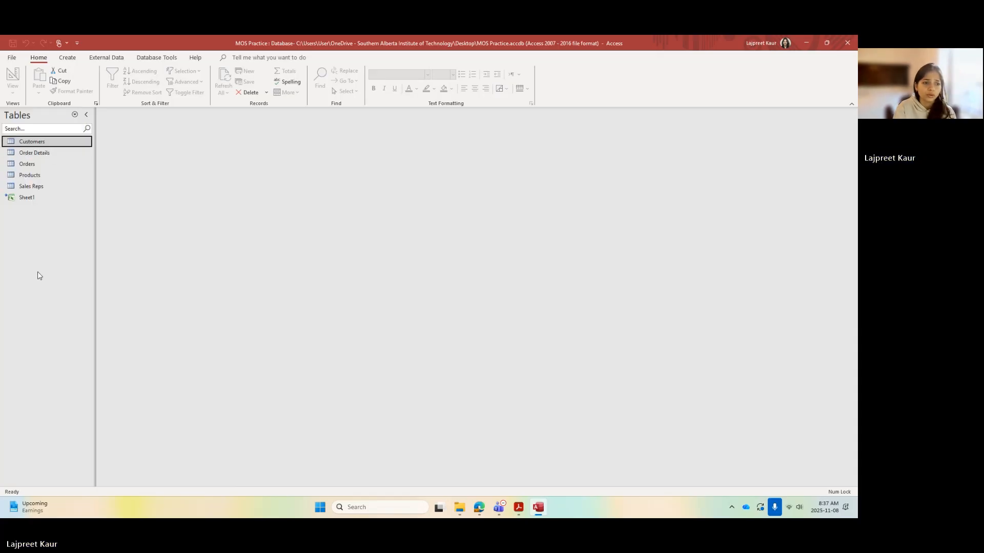
{"action": "left_click", "coordinate": [74, 115]}
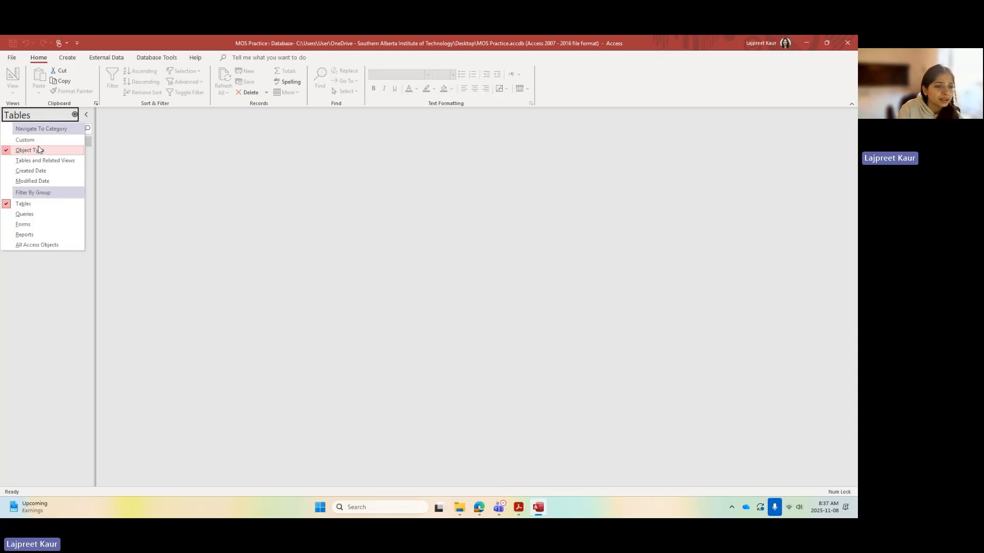
{"action": "left_click", "coordinate": [37, 245]}
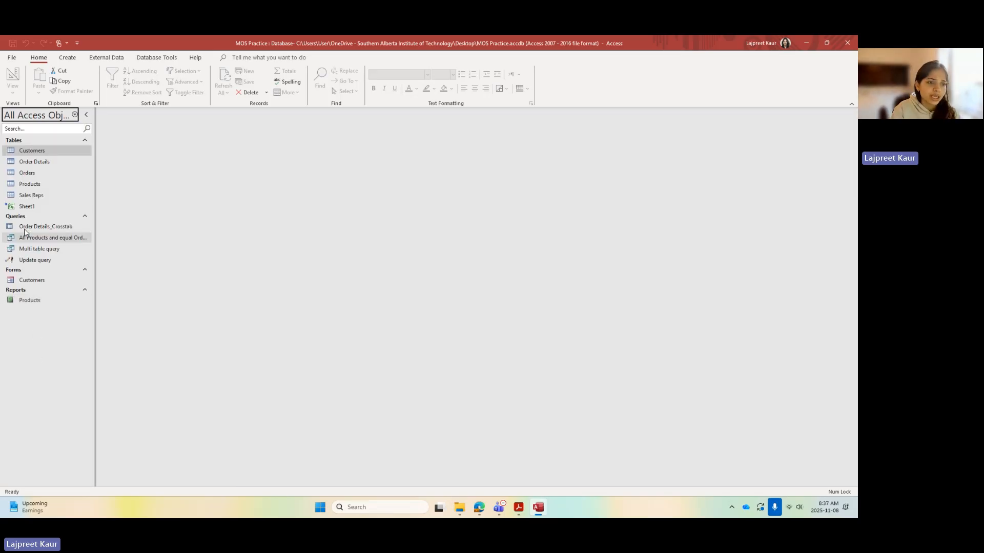
Step: Hide the Orders table in its group and enable Show Hidden Objects in the Navigation Options
{"action": "right_click", "coordinate": [30, 173]}
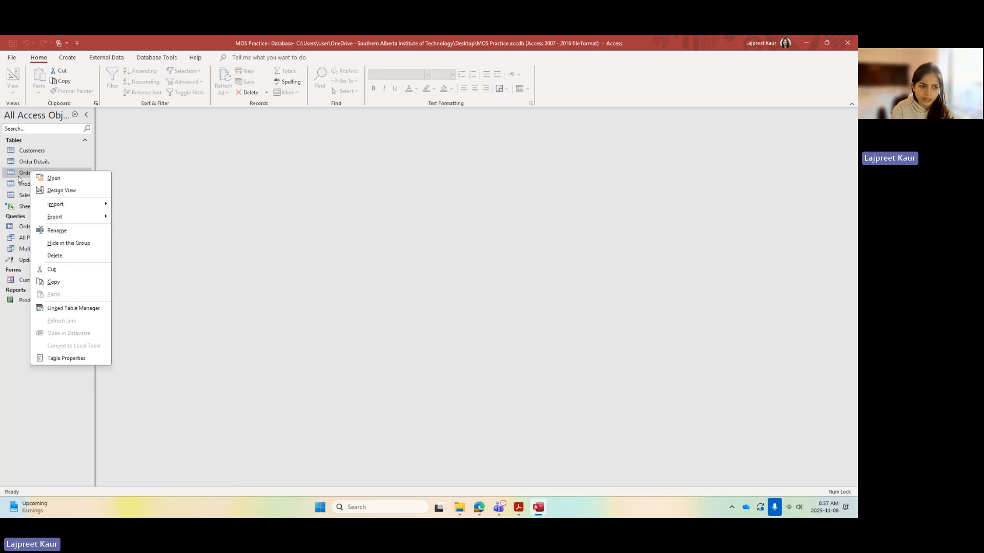
{"action": "left_click", "coordinate": [86, 243]}
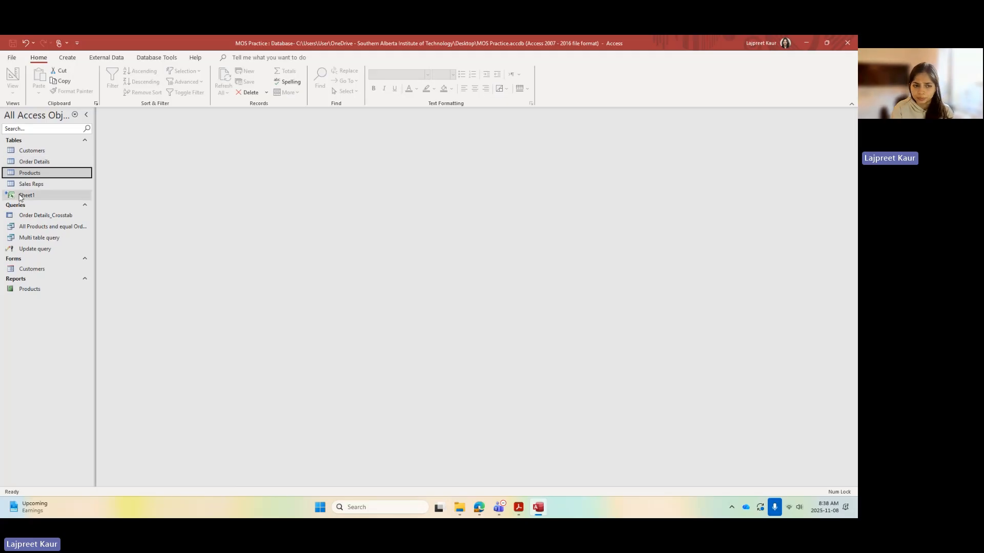
{"action": "right_click", "coordinate": [33, 307]}
{"action": "mouse_move", "coordinate": [34, 313]}
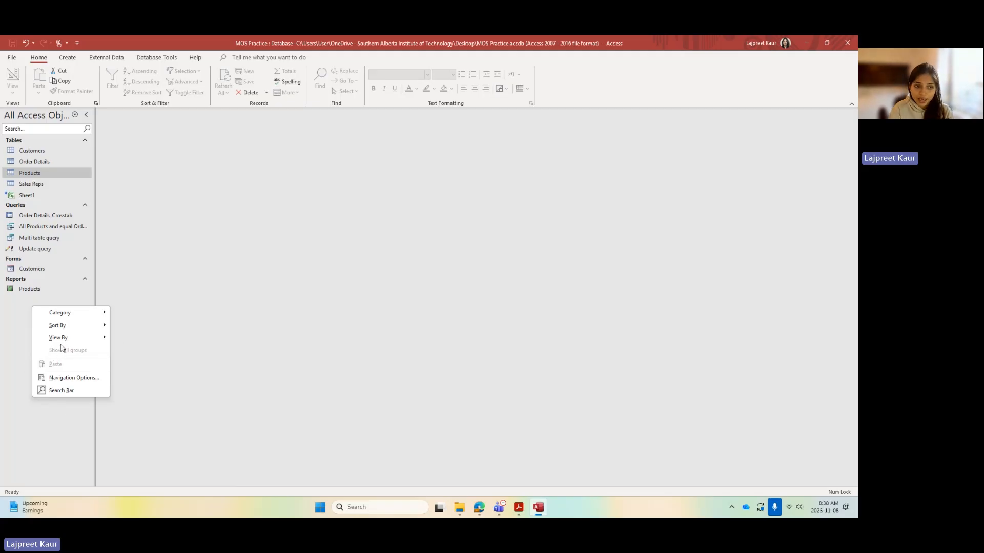
{"action": "left_click", "coordinate": [56, 379]}
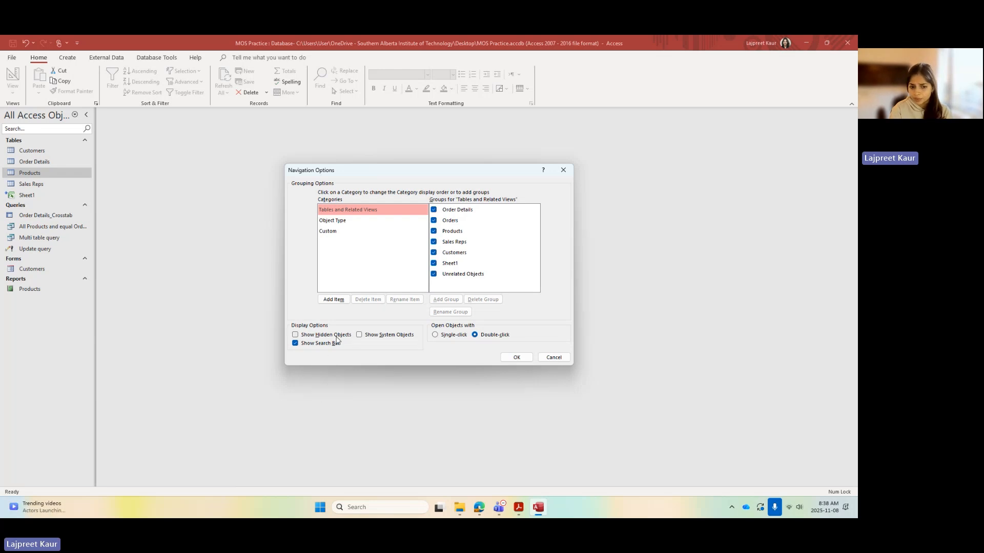
{"action": "left_click", "coordinate": [295, 338]}
{"action": "left_click", "coordinate": [504, 357]}
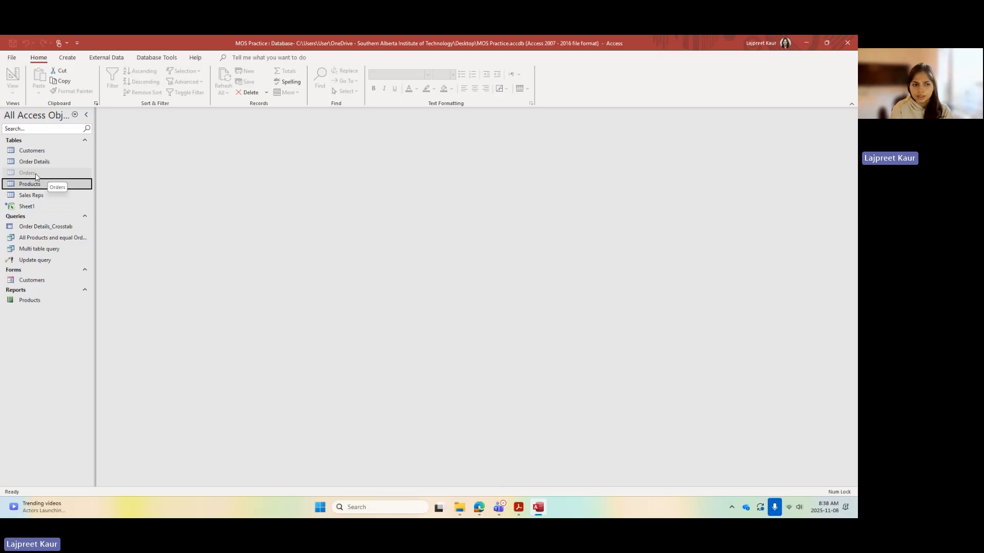
{"action": "mouse_move", "coordinate": [27, 174]}
{"action": "left_mouse_down"}
{"action": "mouse_move", "coordinate": [36, 149]}
{"action": "mouse_move", "coordinate": [23, 322]}
{"action": "mouse_move", "coordinate": [51, 313]}
{"action": "mouse_move", "coordinate": [31, 178]}
{"action": "left_mouse_up"}
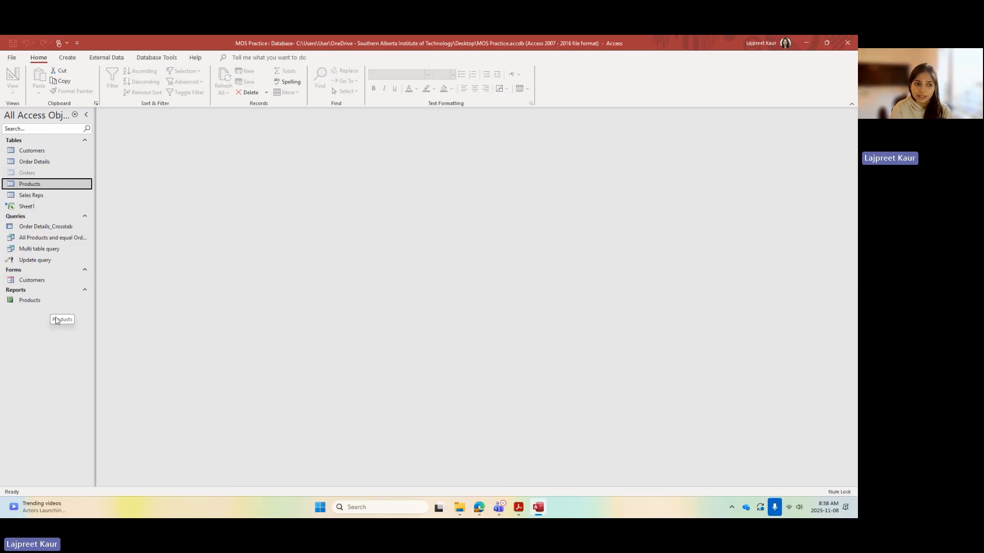
Step: Unhide the Orders table in its Navigation Pane group
{"action": "right_click", "coordinate": [32, 174]}
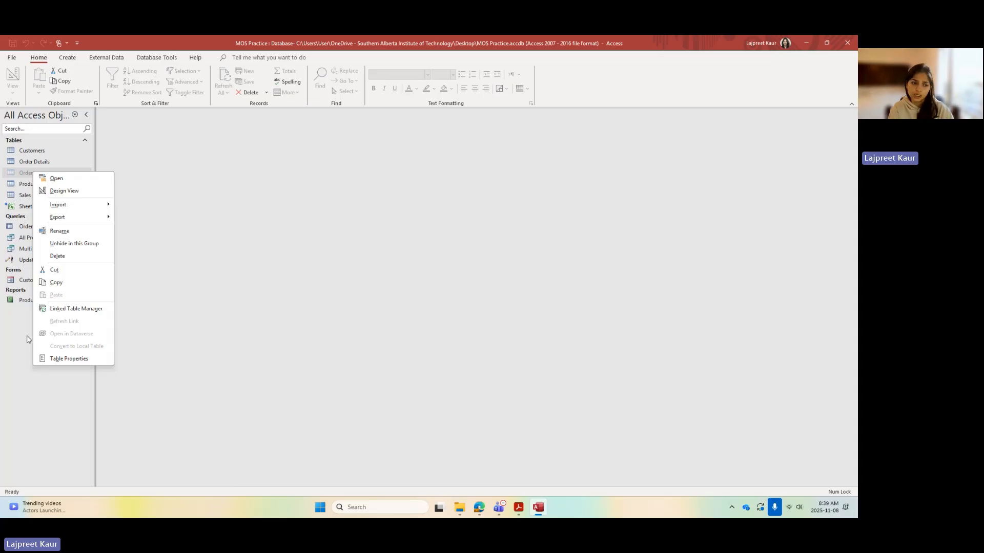
{"action": "left_click", "coordinate": [70, 248]}
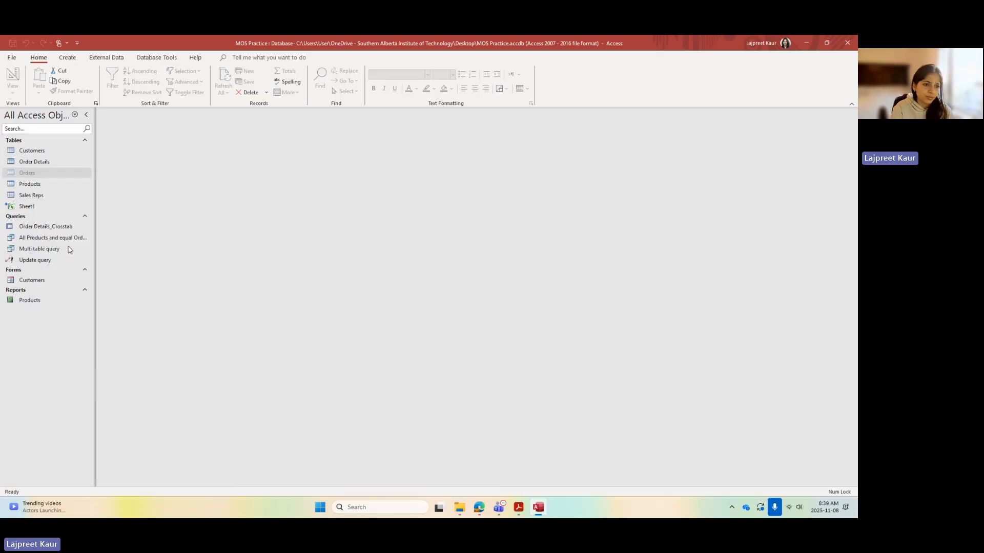
Step: Try the Hidden attribute in the Orders table's properties, clear it again and close the properties
{"action": "right_click", "coordinate": [41, 174]}
{"action": "left_click", "coordinate": [70, 359]}
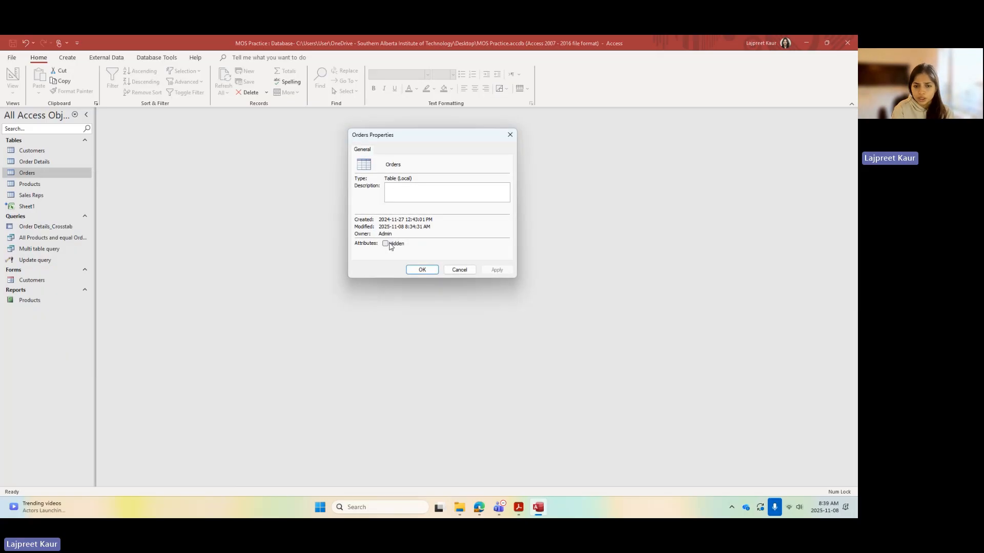
{"action": "left_click", "coordinate": [386, 244]}
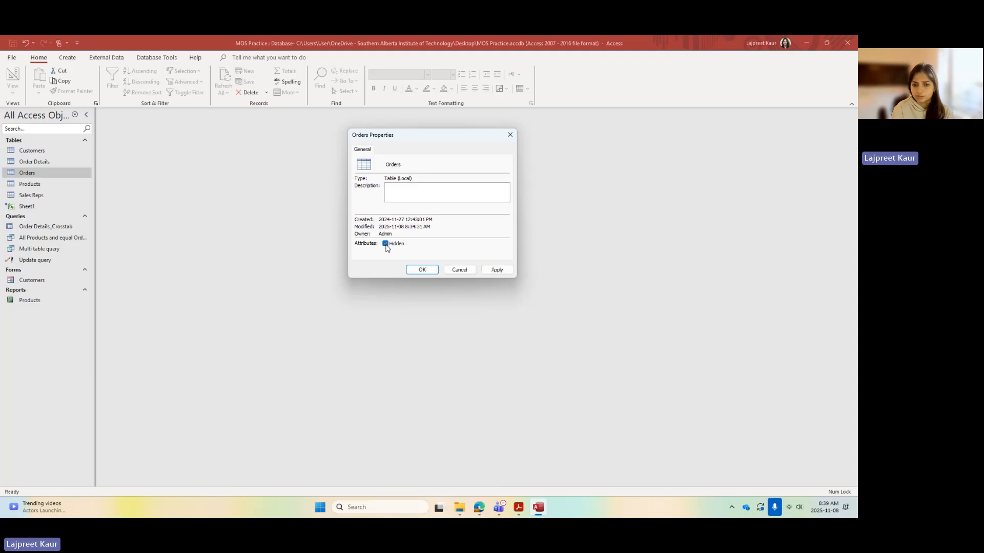
{"action": "left_click", "coordinate": [386, 245]}
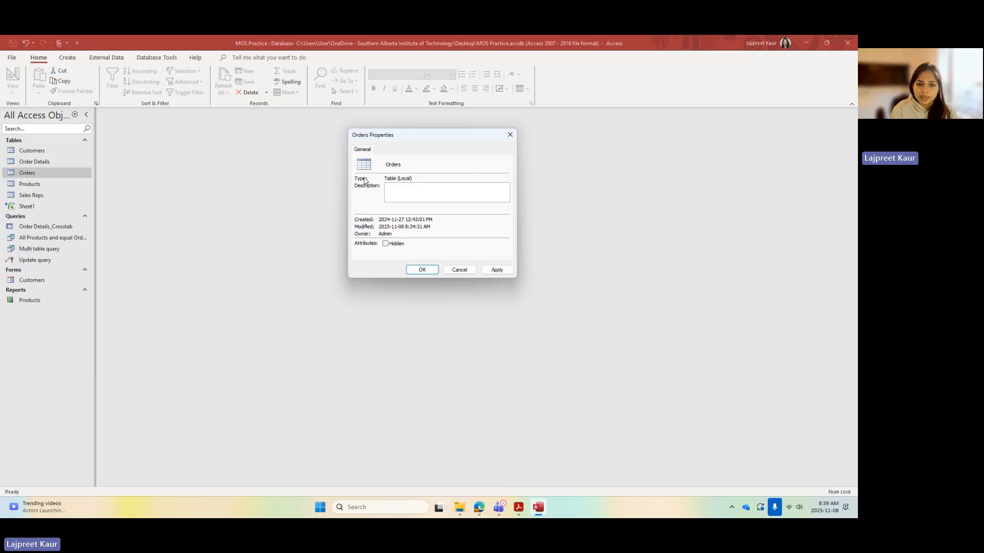
{"action": "left_click", "coordinate": [515, 138]}
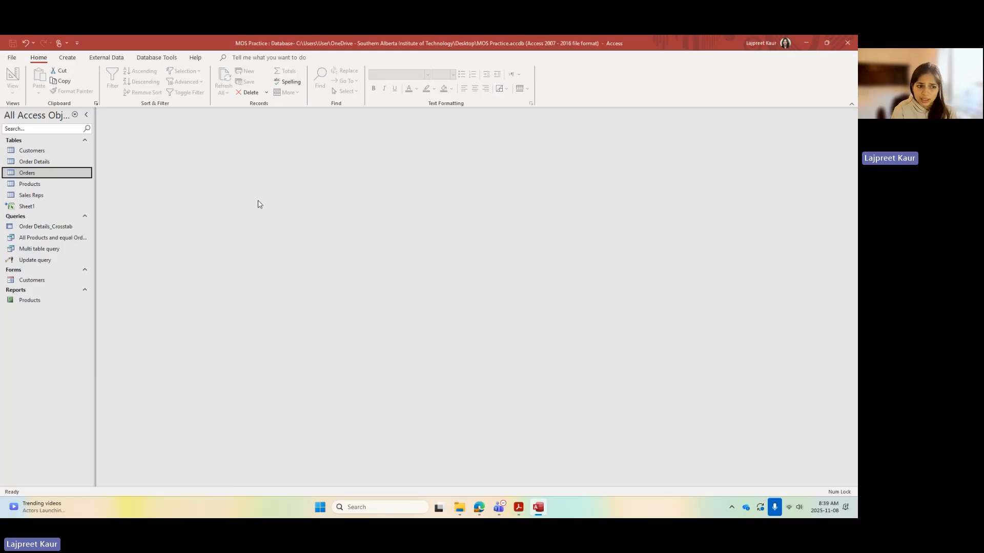
Step: Open the Orders table in Datasheet View
{"action": "double_click", "coordinate": [53, 178]}
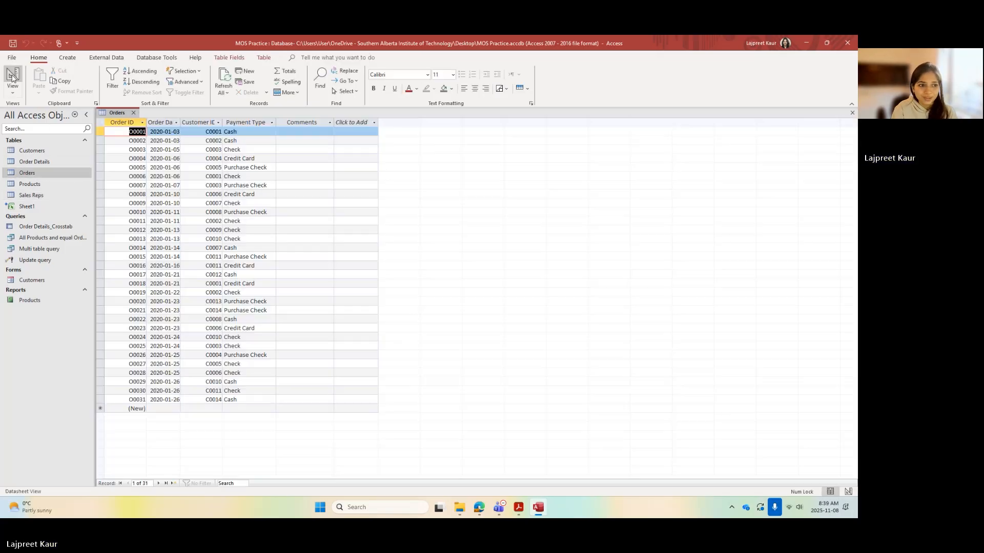
Step: Switch the Orders table to Design View, inspect the OrderID field's row and description cell, and close the table
{"action": "left_click", "coordinate": [13, 77]}
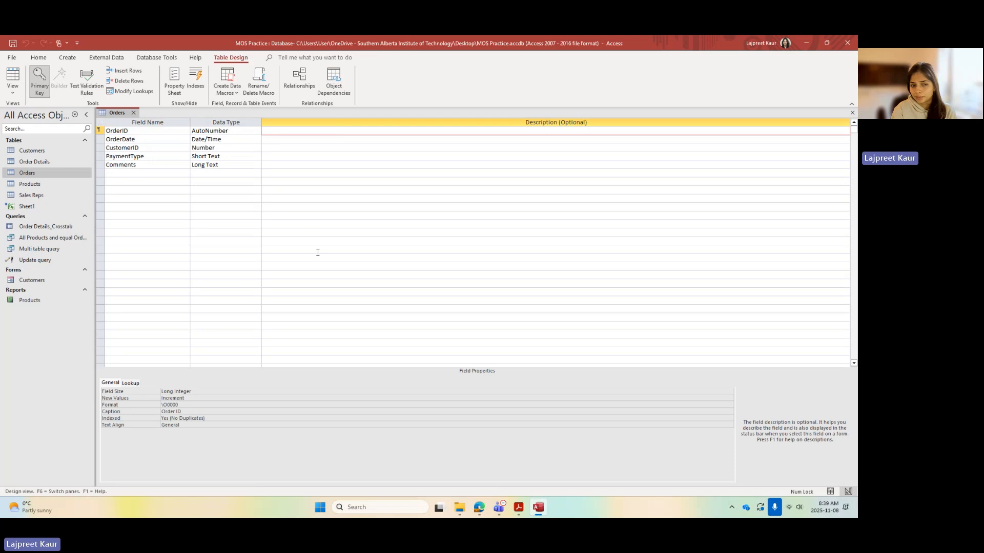
{"action": "mouse_move", "coordinate": [99, 130]}
{"action": "left_mouse_down"}
{"action": "mouse_move", "coordinate": [100, 165]}
{"action": "mouse_move", "coordinate": [100, 131]}
{"action": "left_mouse_up"}
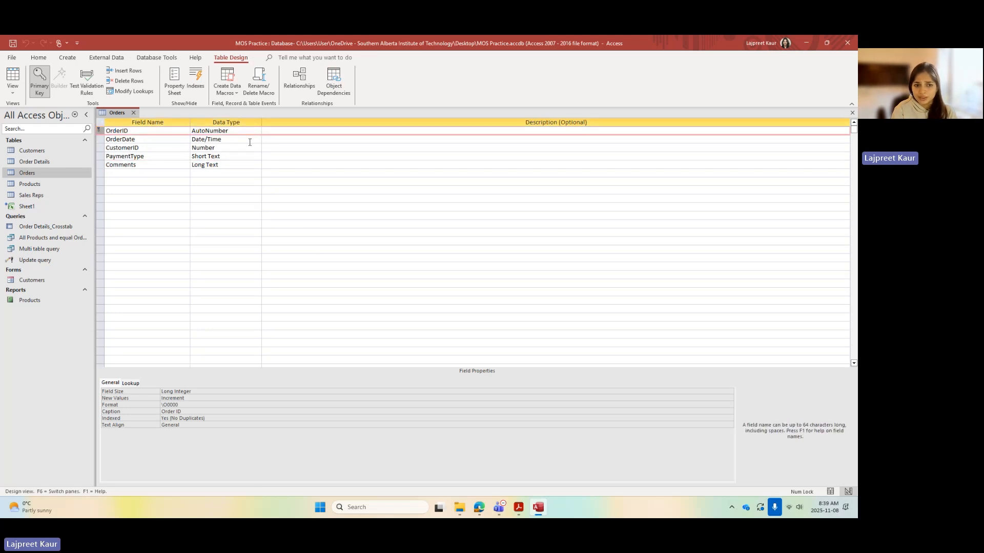
{"action": "left_click", "coordinate": [277, 134]}
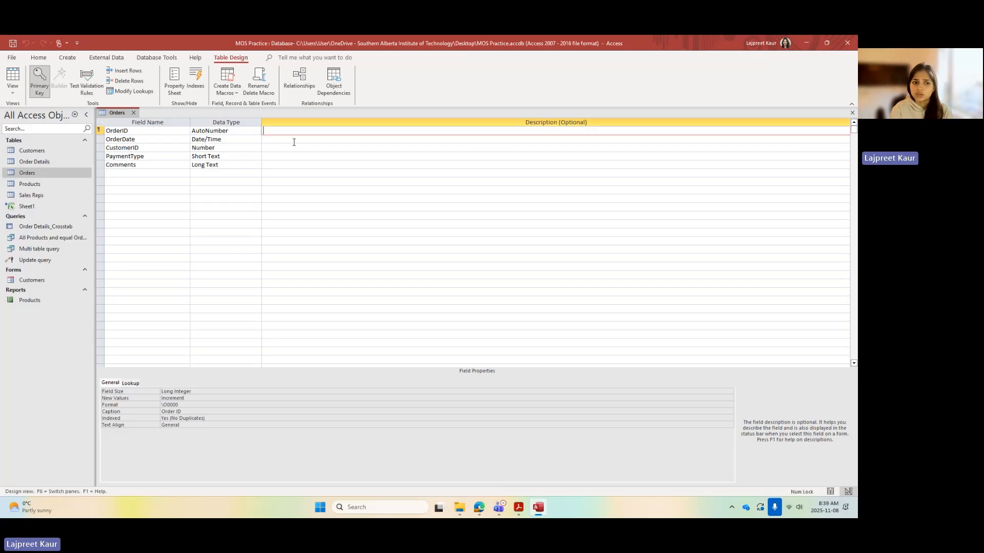
{"action": "left_click", "coordinate": [133, 113]}
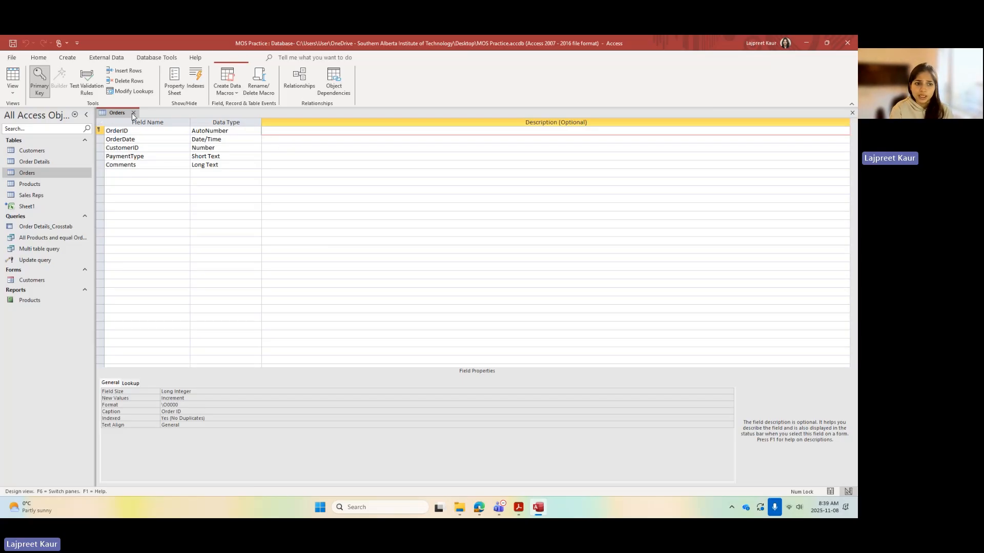
Step: Enter "Description" as the Orders table's description in its table properties and apply it
{"action": "right_click", "coordinate": [32, 175]}
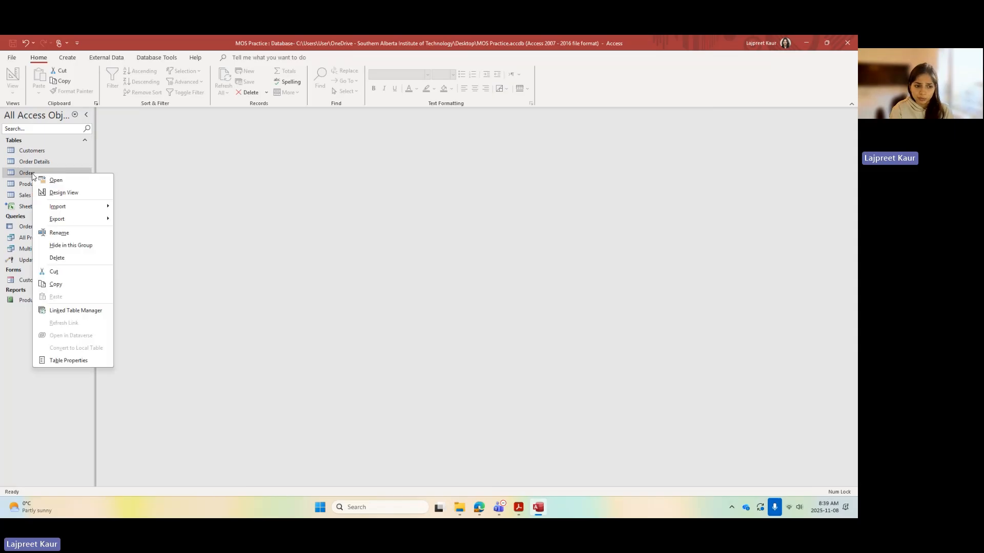
{"action": "left_click", "coordinate": [69, 361]}
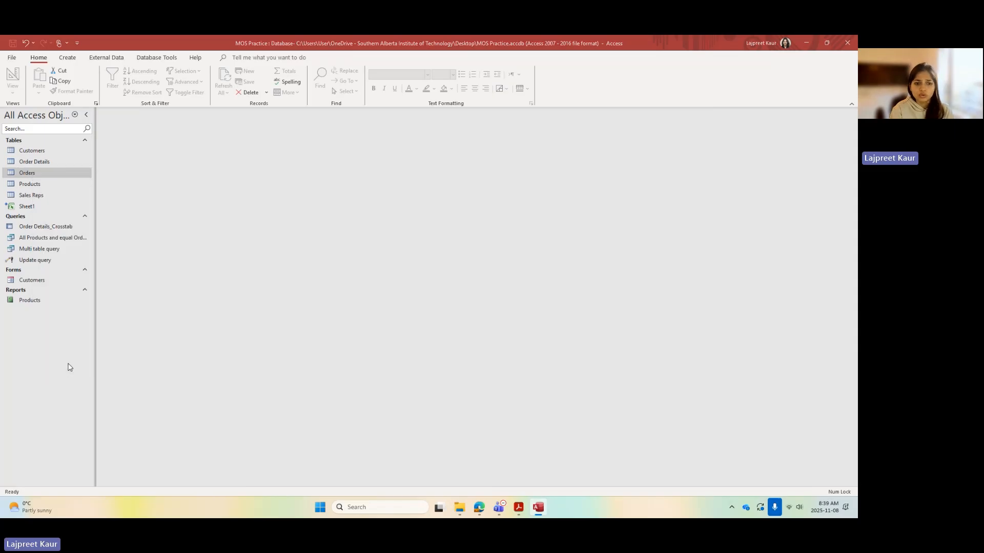
{"action": "left_click", "coordinate": [409, 193]}
{"action": "type", "text": "Des"}
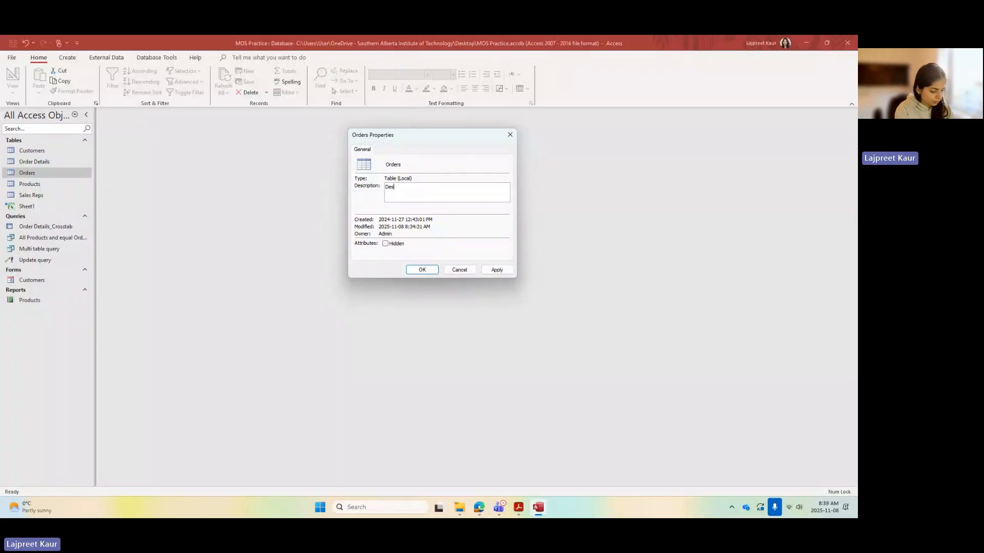
{"action": "type", "text": "pription"}
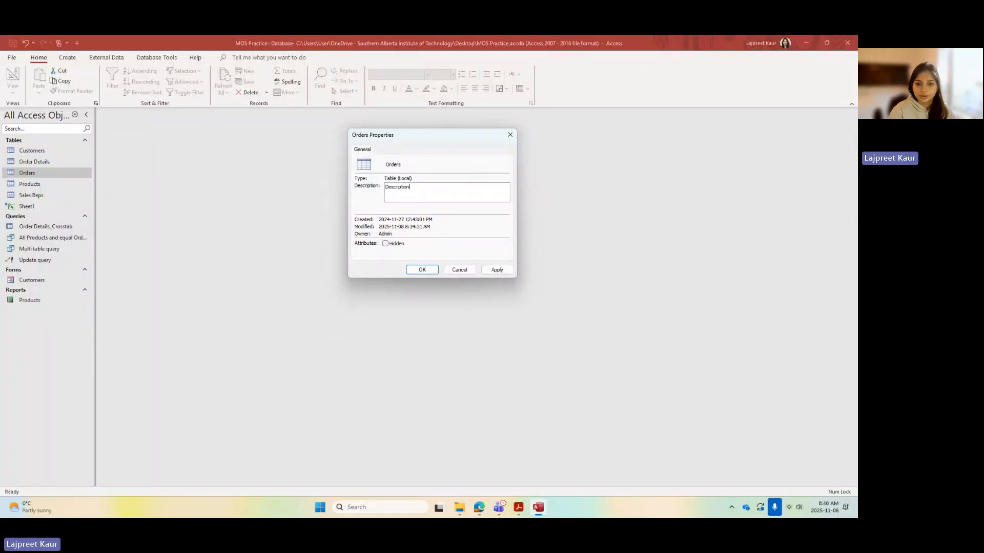
{"action": "left_click", "coordinate": [420, 270]}
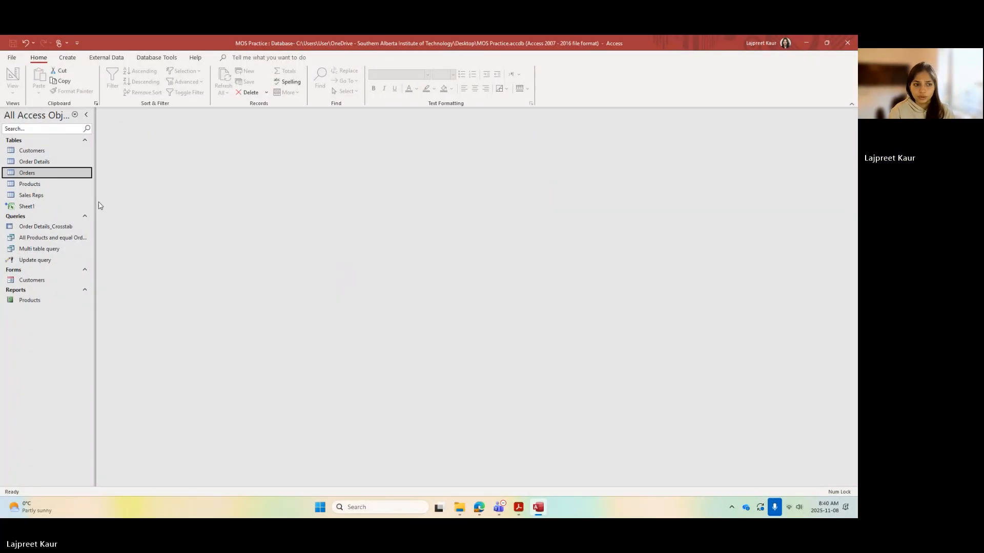
Step: Reopen the Orders table, view its fields in Design View and close it
{"action": "double_click", "coordinate": [27, 173]}
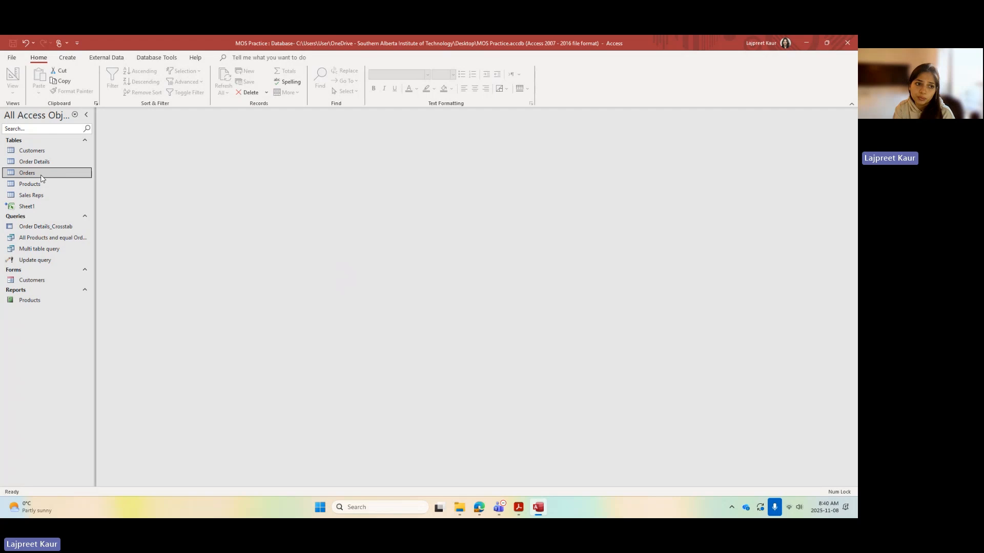
{"action": "left_click", "coordinate": [13, 79]}
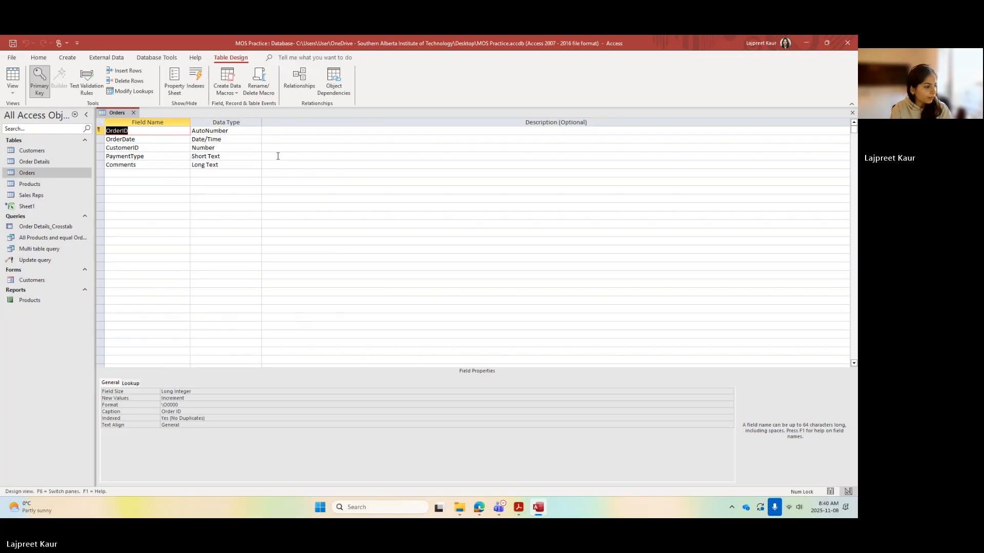
{"action": "left_click", "coordinate": [133, 112]}
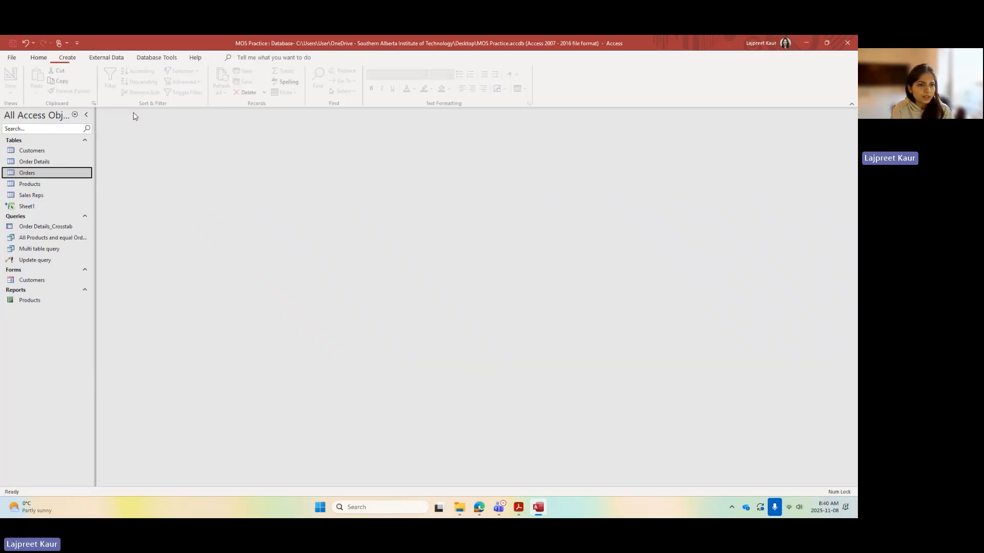
Step: Open the Customers, Order Details, Orders and Products tables in Datasheet View, browsing the Order Details records
{"action": "left_click", "coordinate": [46, 152]}
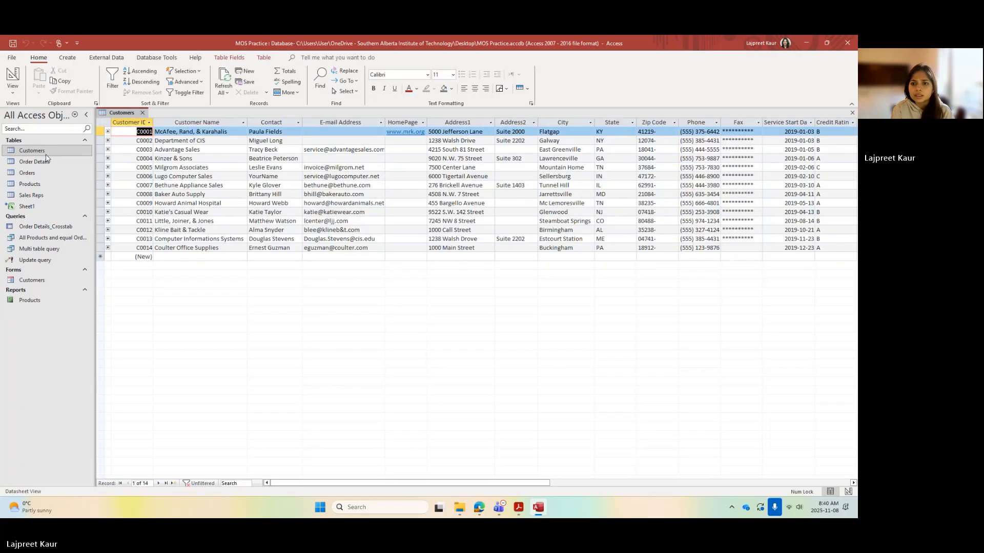
{"action": "double_click", "coordinate": [45, 161]}
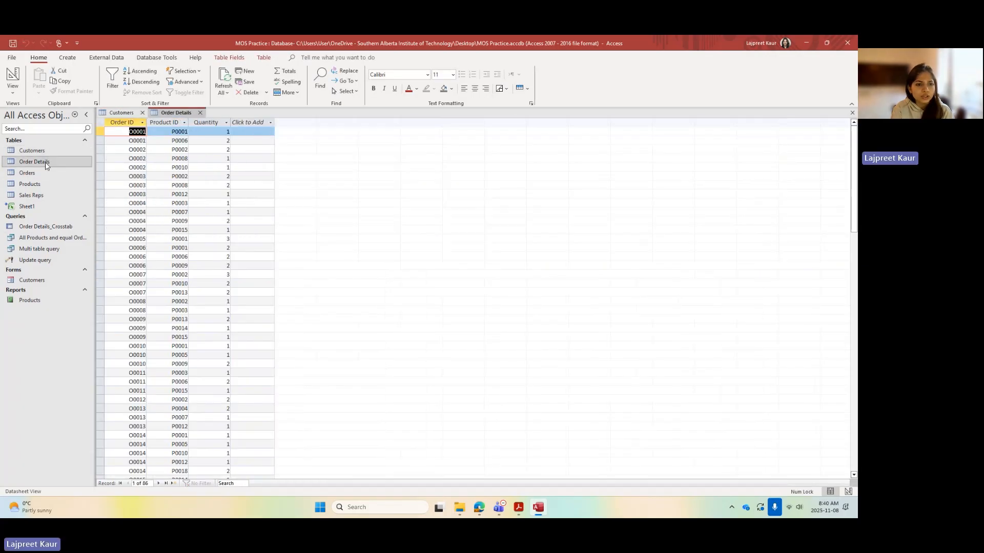
{"action": "scroll", "coordinate": [205, 308], "scroll_direction": "down", "scroll_amount": 15}
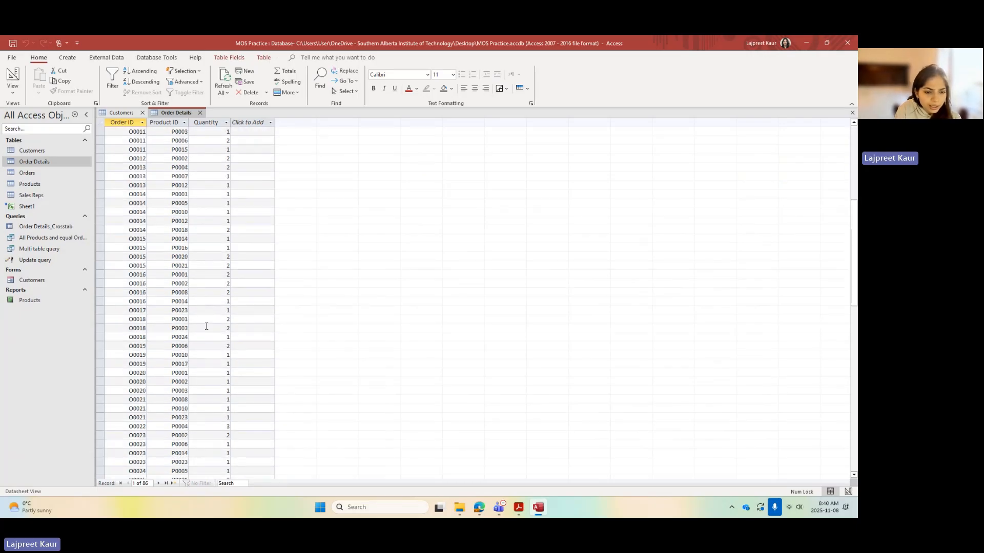
{"action": "scroll", "coordinate": [221, 359], "scroll_direction": "up", "scroll_amount": 15}
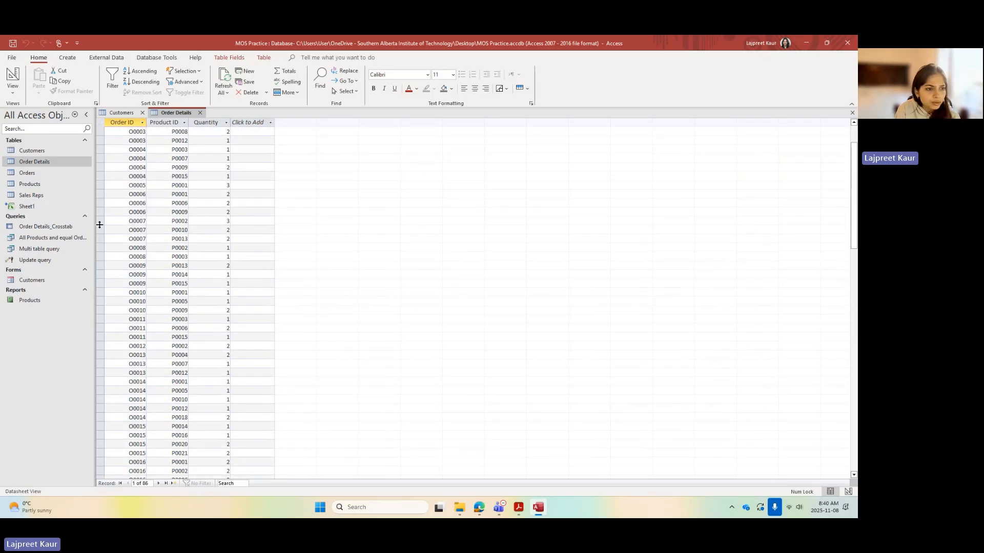
{"action": "double_click", "coordinate": [46, 175]}
{"action": "double_click", "coordinate": [49, 182]}
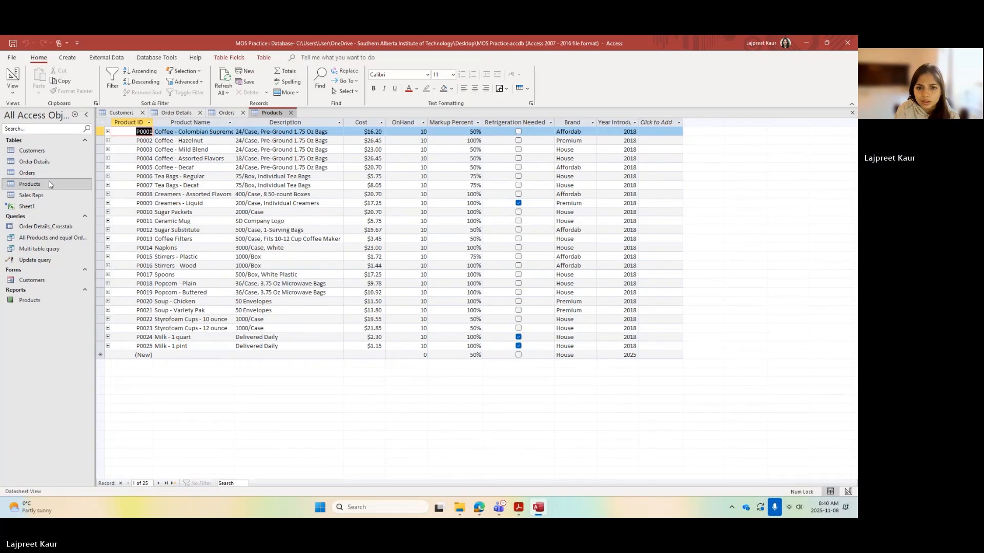
Step: Close the Orders, Order Details and Customers tables, keeping only the Products table open
{"action": "left_click", "coordinate": [242, 112]}
{"action": "left_click", "coordinate": [200, 112]}
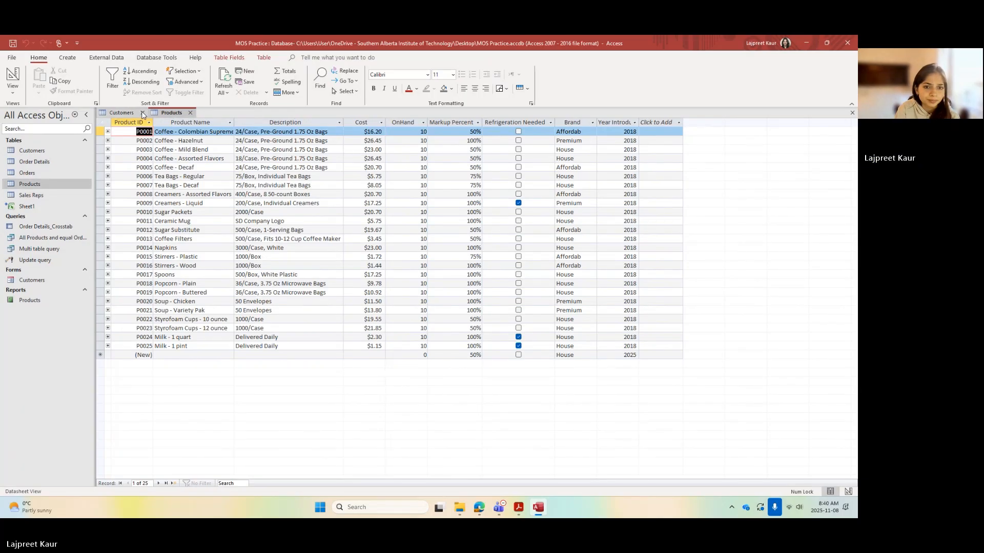
{"action": "left_click", "coordinate": [143, 112]}
Step: Review the OnHand column in the Products datasheet, switch the table to Design View and select the OnHand field
{"action": "left_click", "coordinate": [415, 123]}
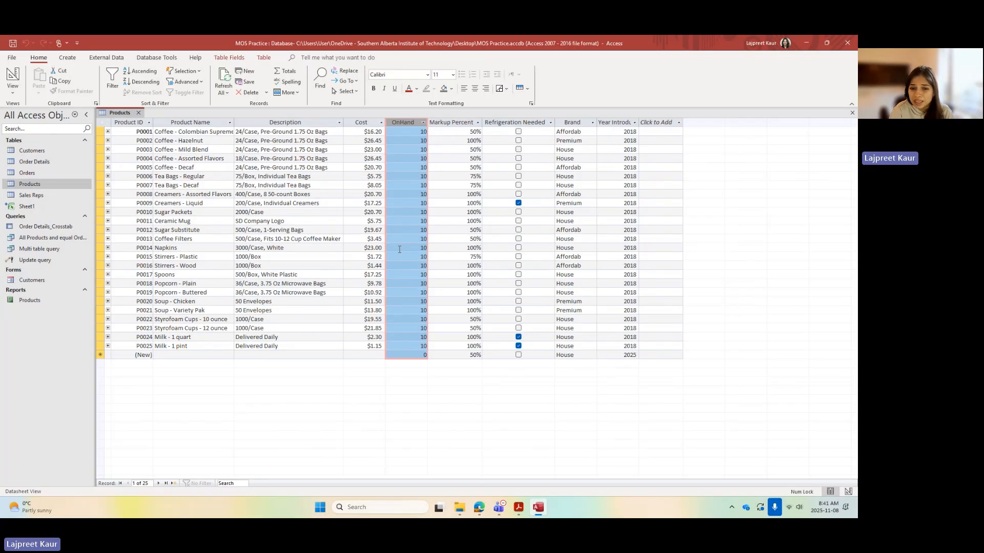
{"action": "left_click", "coordinate": [406, 345]}
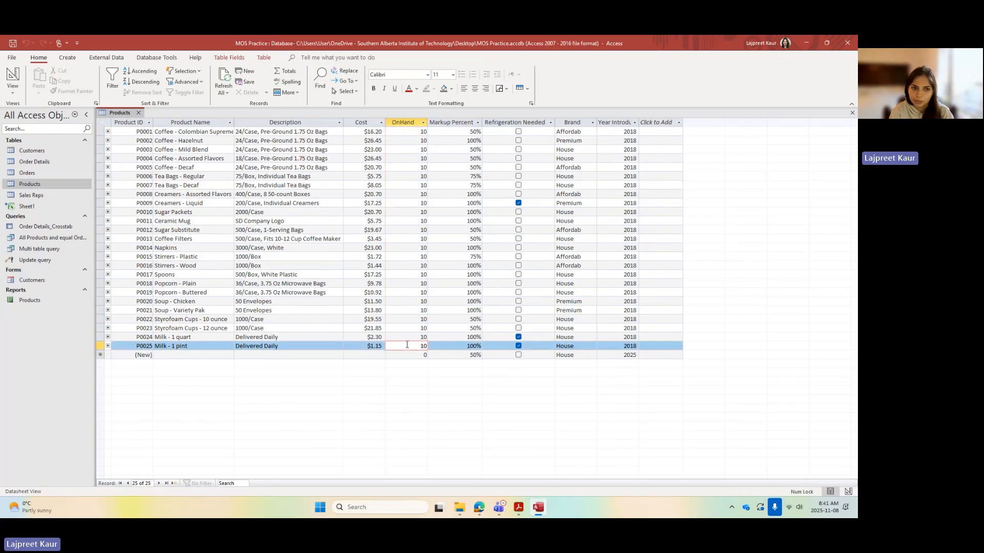
{"action": "left_click", "coordinate": [13, 74]}
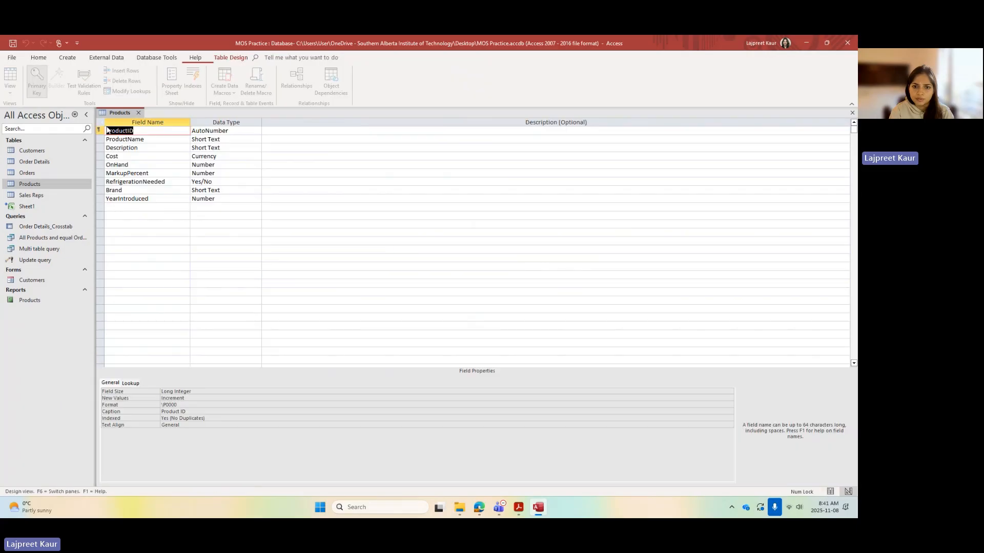
{"action": "left_click", "coordinate": [136, 166]}
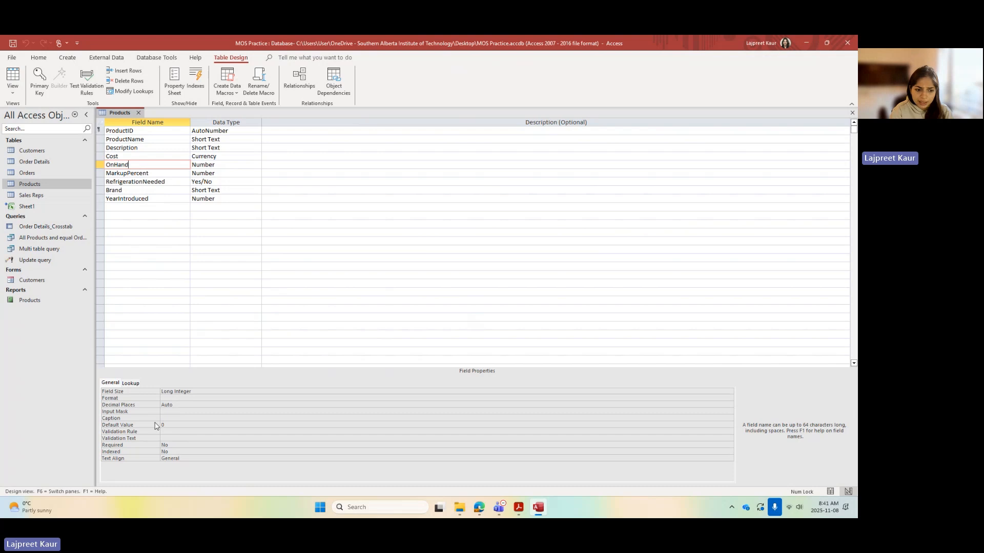
Step: Set the OnHand field's Validation Text to "Add a whole number which is >=0 and less than equal to 10"
{"action": "left_click", "coordinate": [168, 437]}
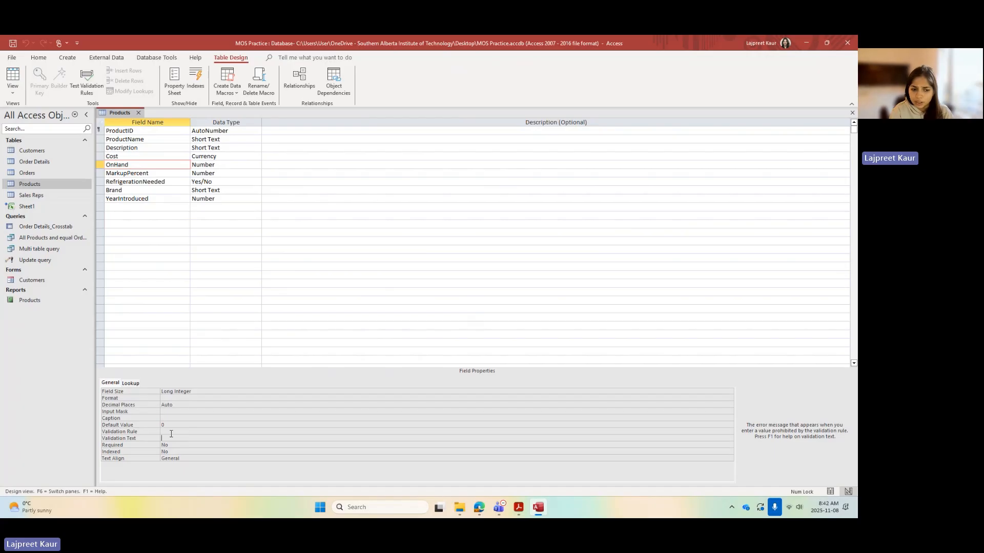
{"action": "left_click", "coordinate": [171, 433]}
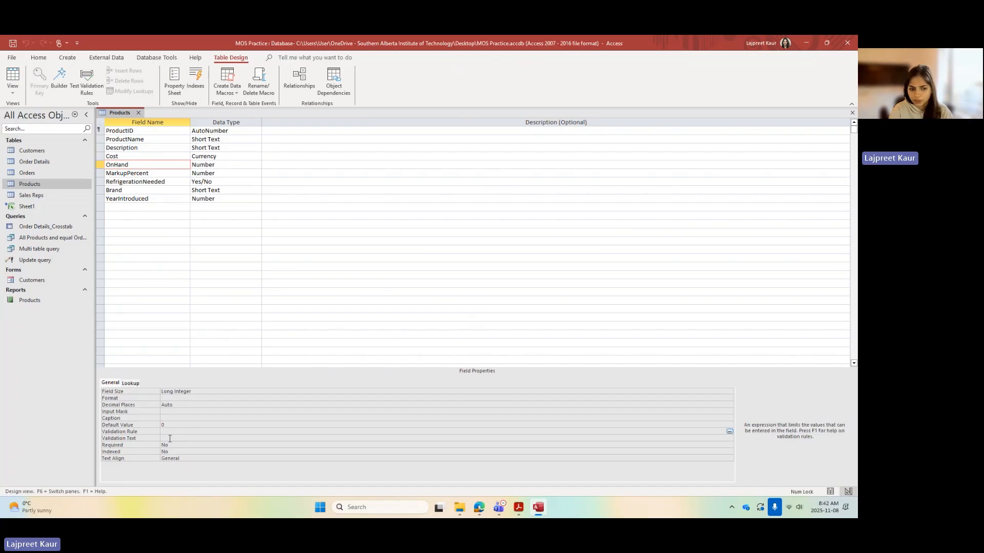
{"action": "left_click", "coordinate": [170, 438]}
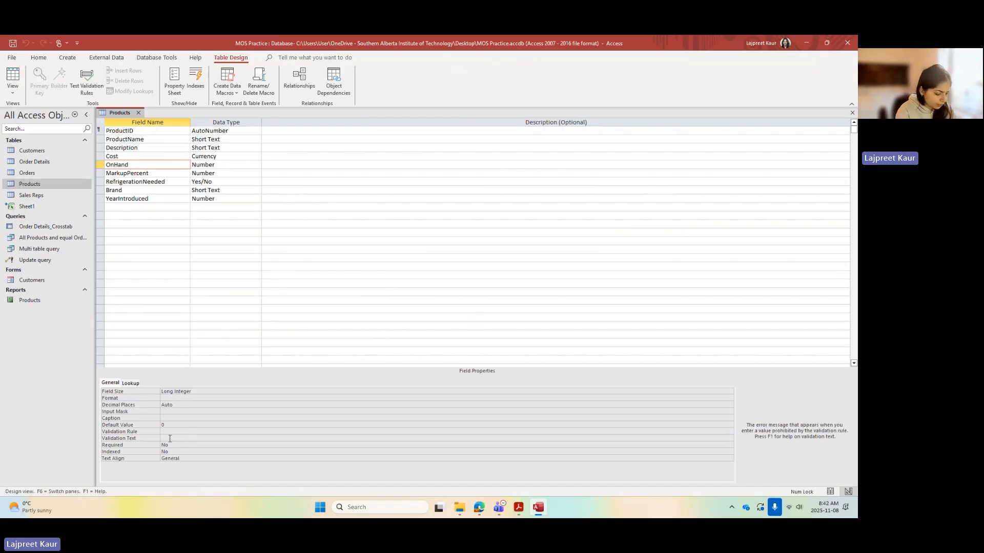
{"action": "type", "text": "Add"}
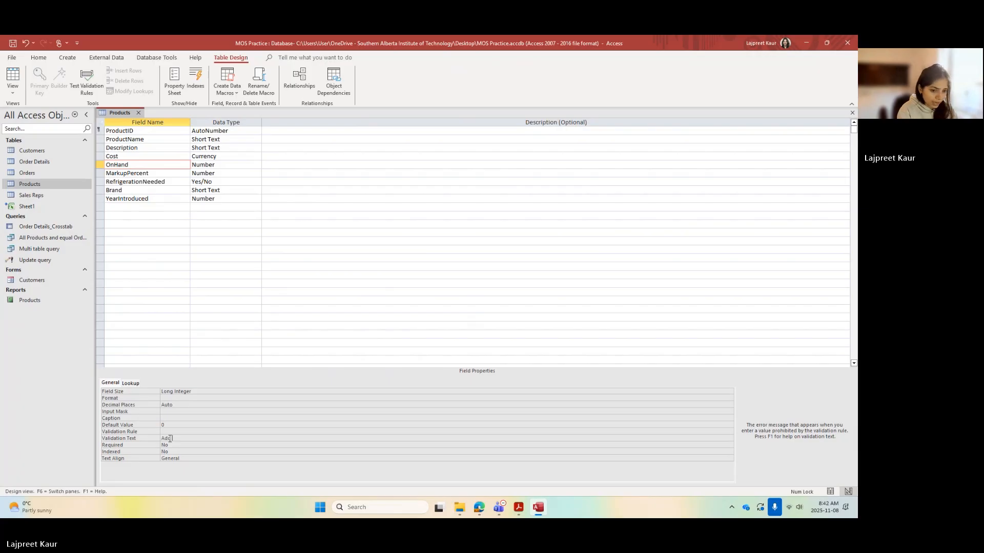
{"action": "type", "text": " a whol"}
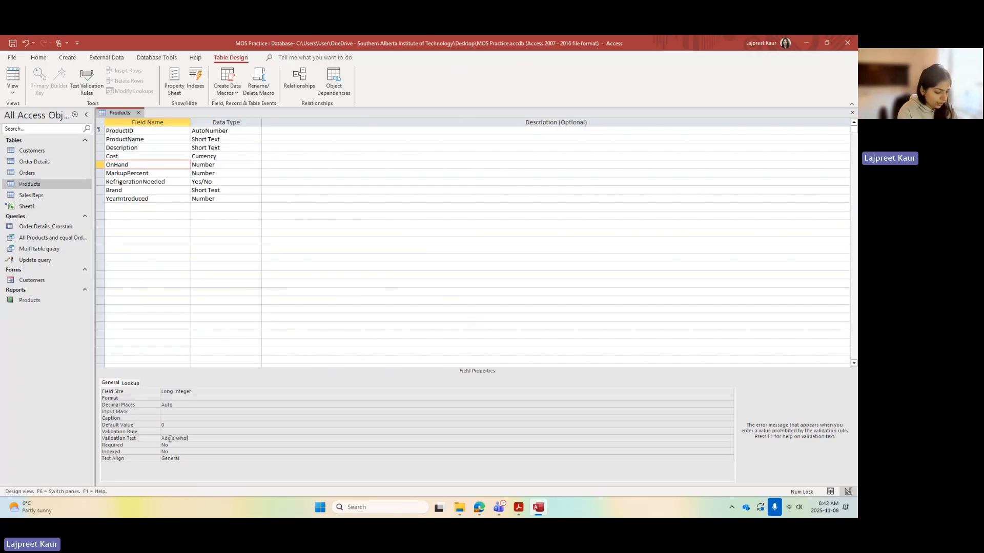
{"action": "type", "text": "e number "}
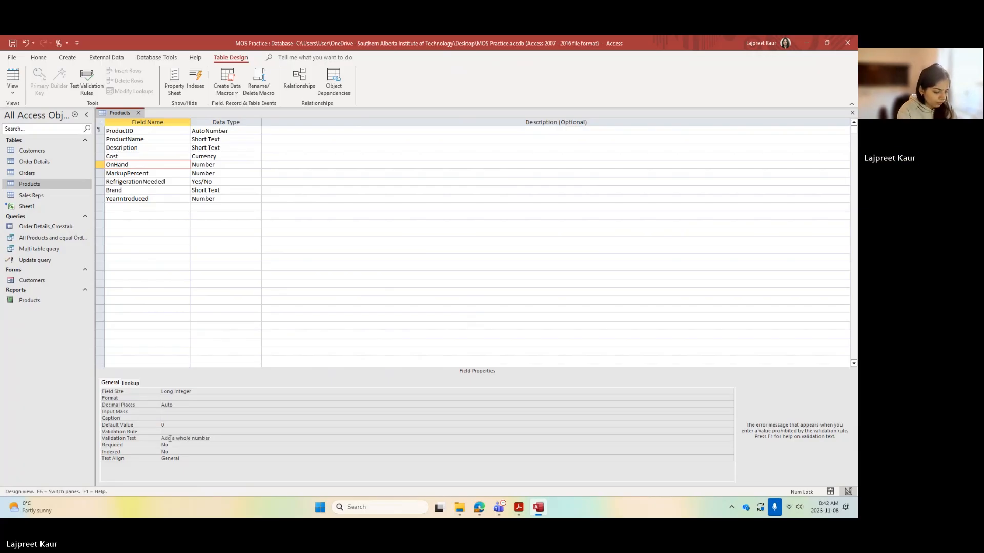
{"action": "type", "text": "which is >"}
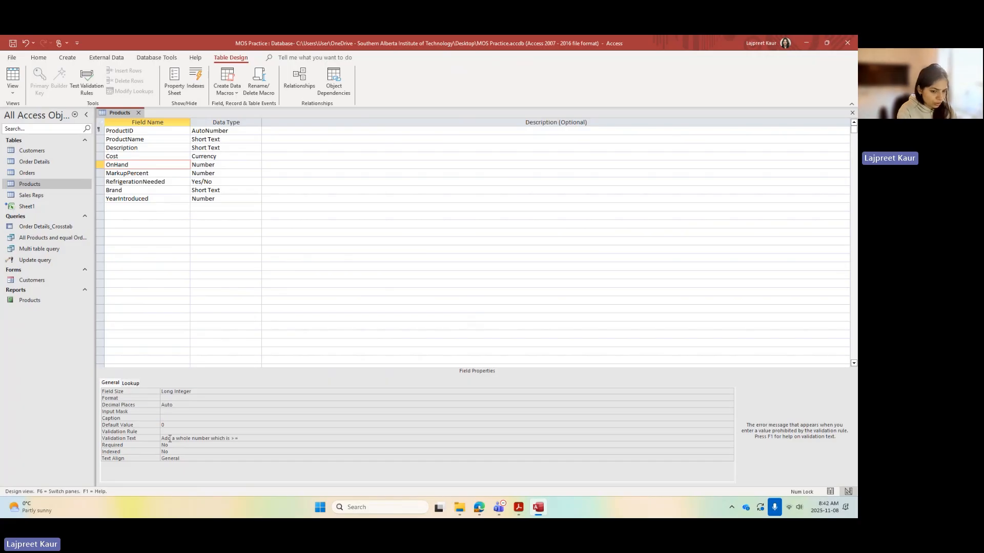
{"action": "type", "text": "=0 and "}
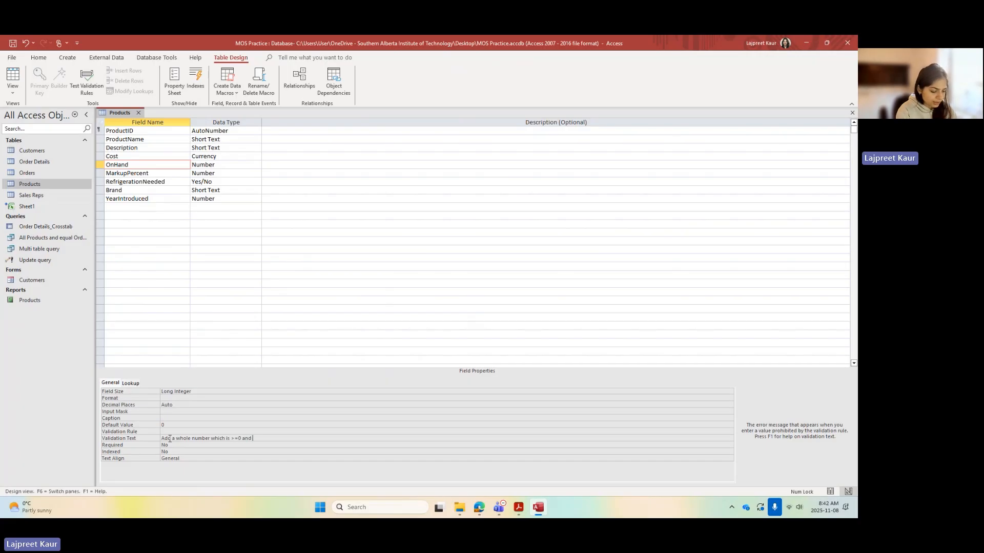
{"action": "type", "text": "less than"}
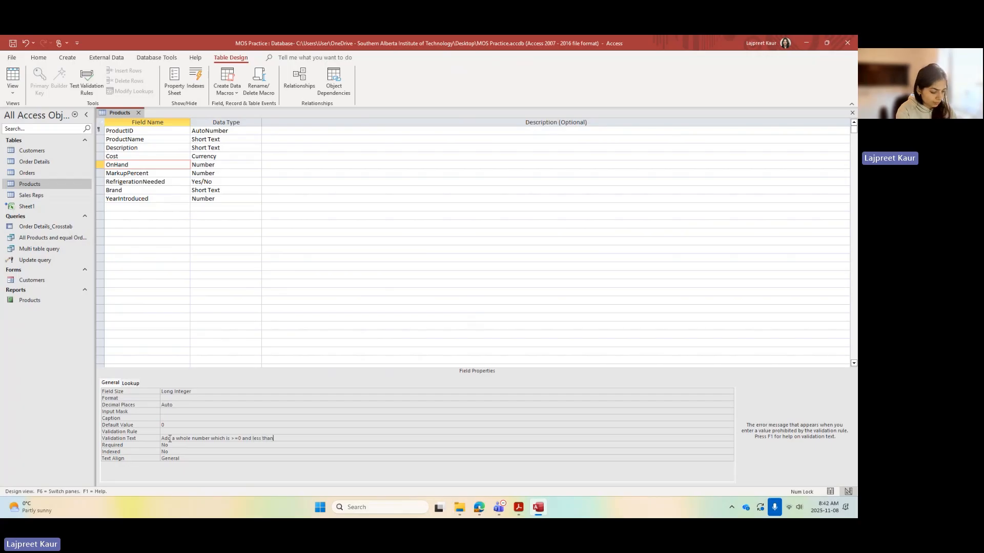
{"action": "type", "text": " equa"}
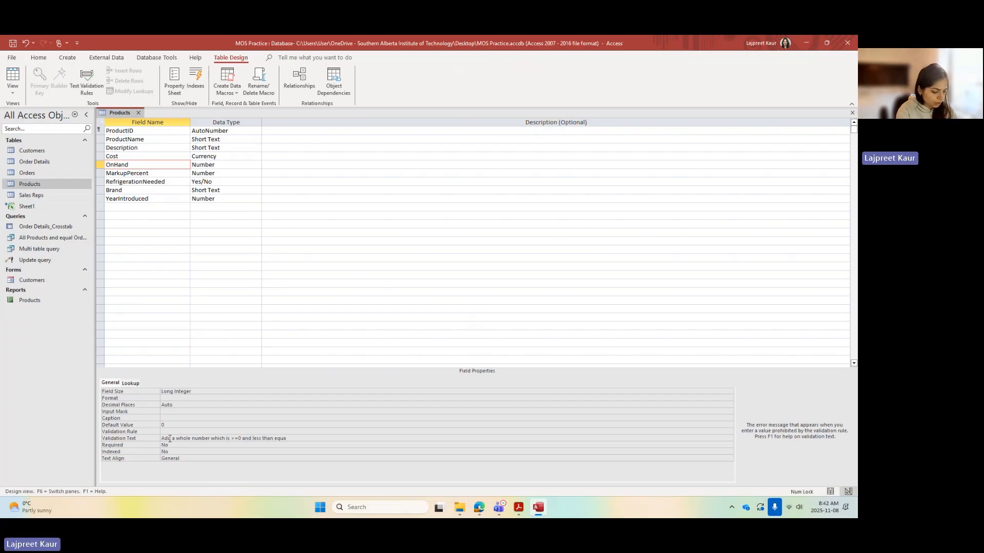
{"action": "type", "text": "l to 10"}
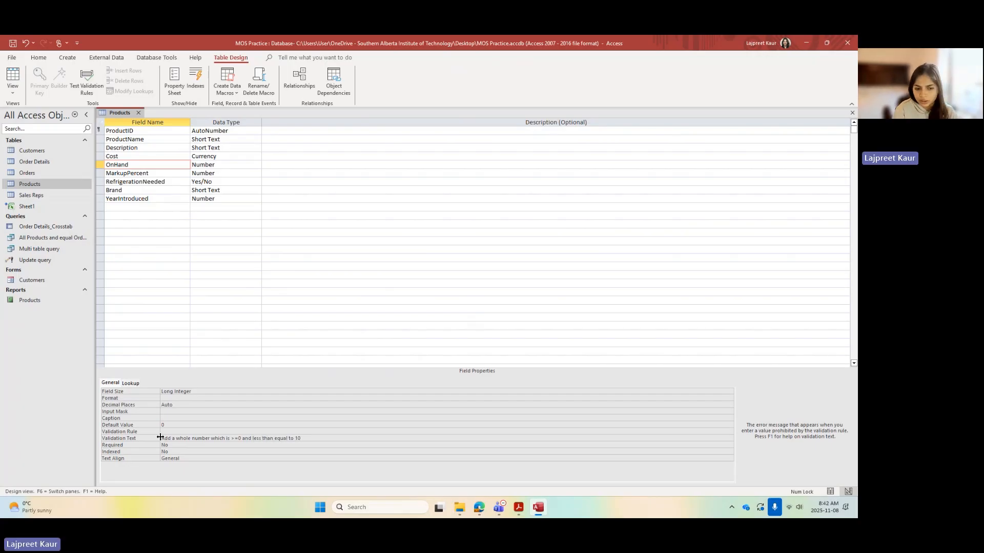
Step: Set the OnHand field's Validation Rule to >=0 And <=10
{"action": "left_click", "coordinate": [186, 432]}
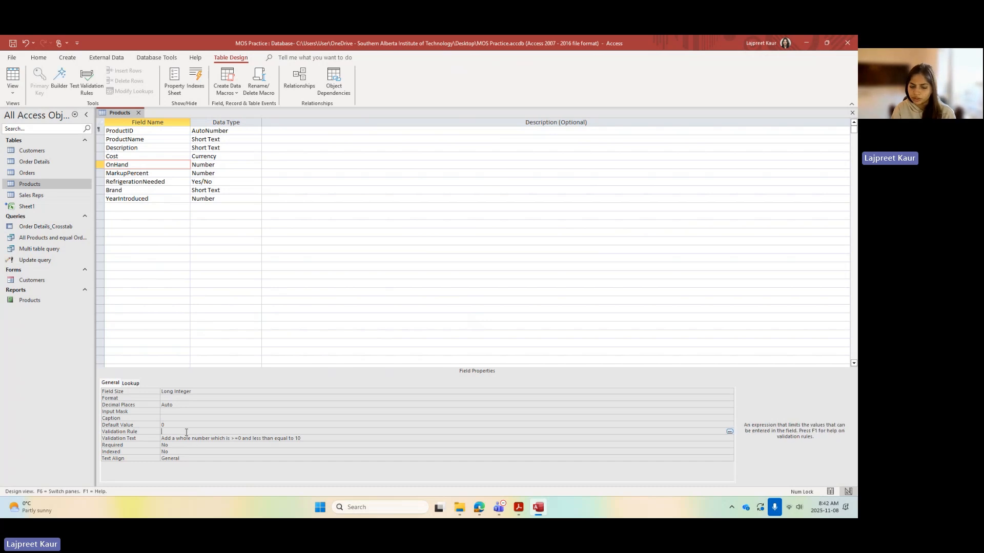
{"action": "left_click_drag", "start_coordinate": [299, 439], "coordinate": [163, 433]}
{"action": "left_click", "coordinate": [164, 431]}
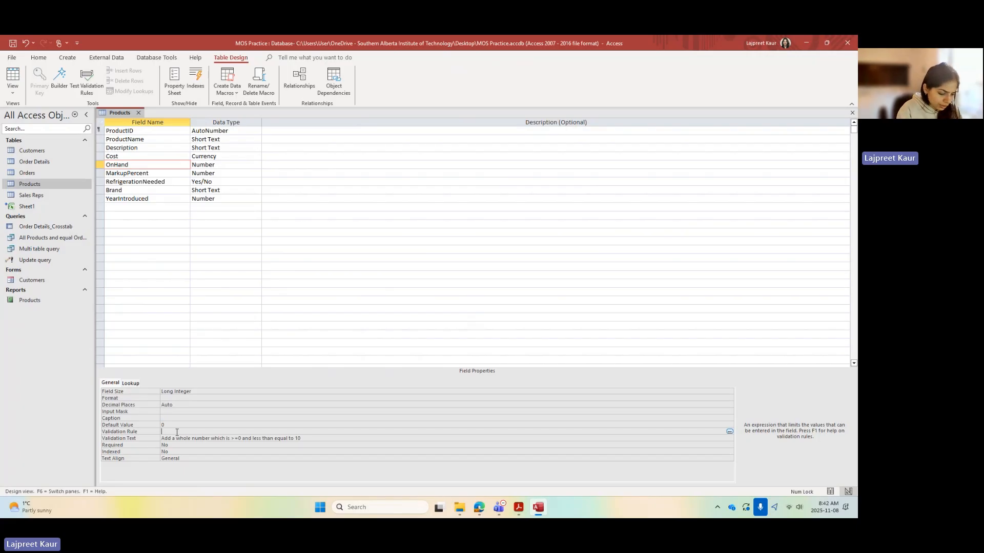
{"action": "type", "text": ">=0"}
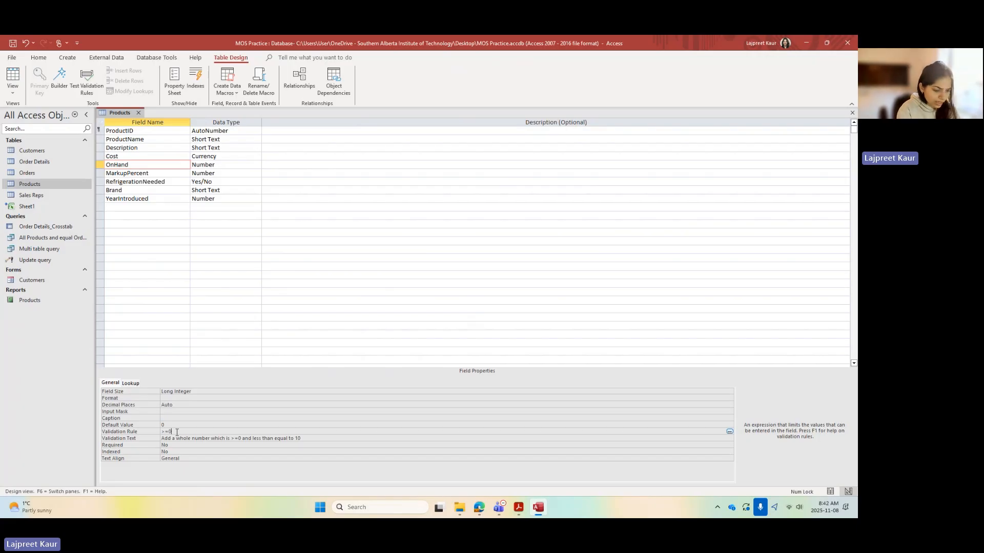
{"action": "type", "text": " and"}
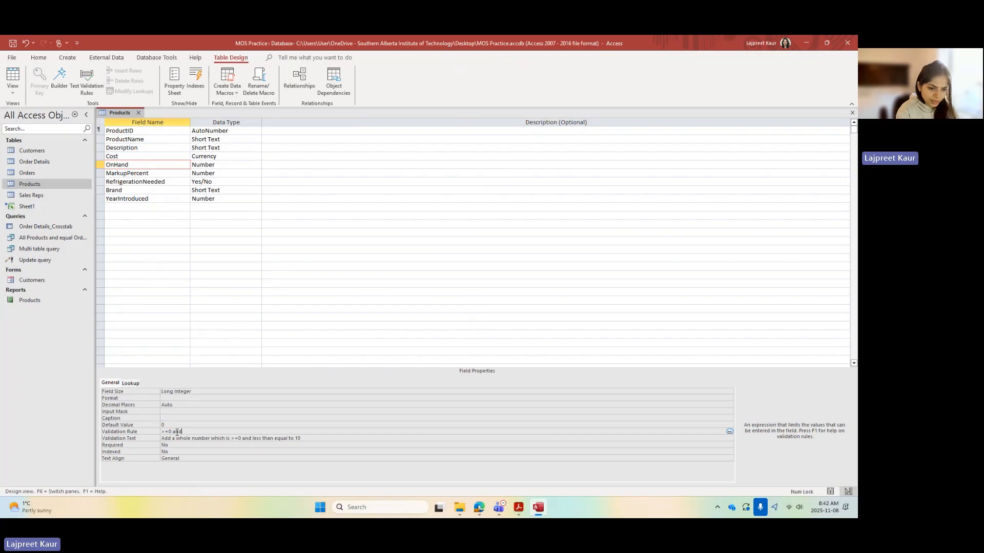
{"action": "type", "text": " <=10"}
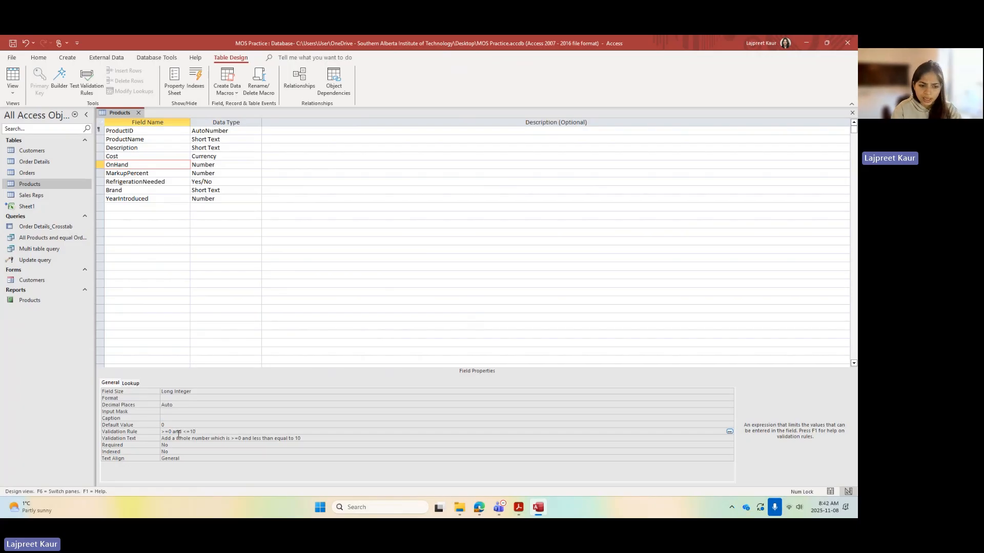
{"action": "left_click", "coordinate": [199, 439]}
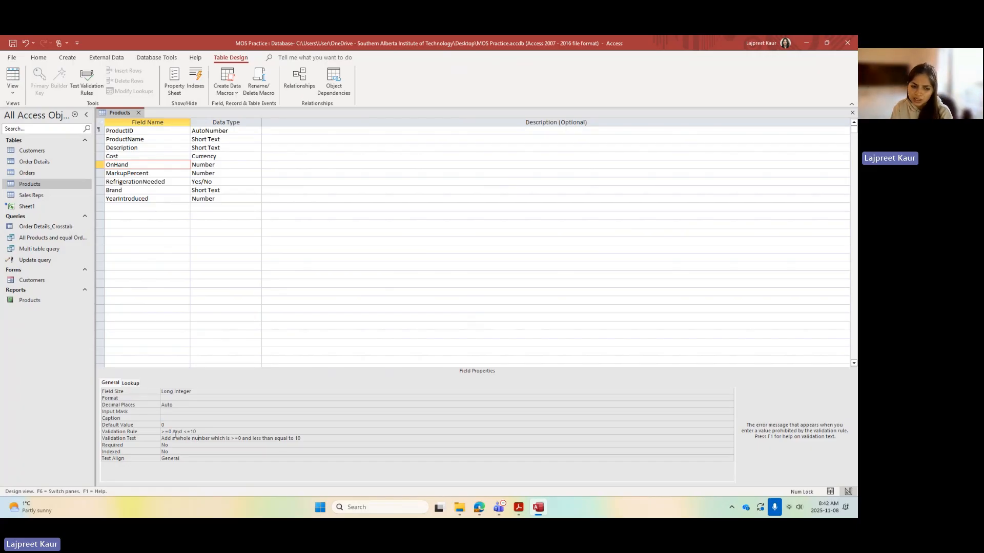
{"action": "double_click", "coordinate": [177, 433]}
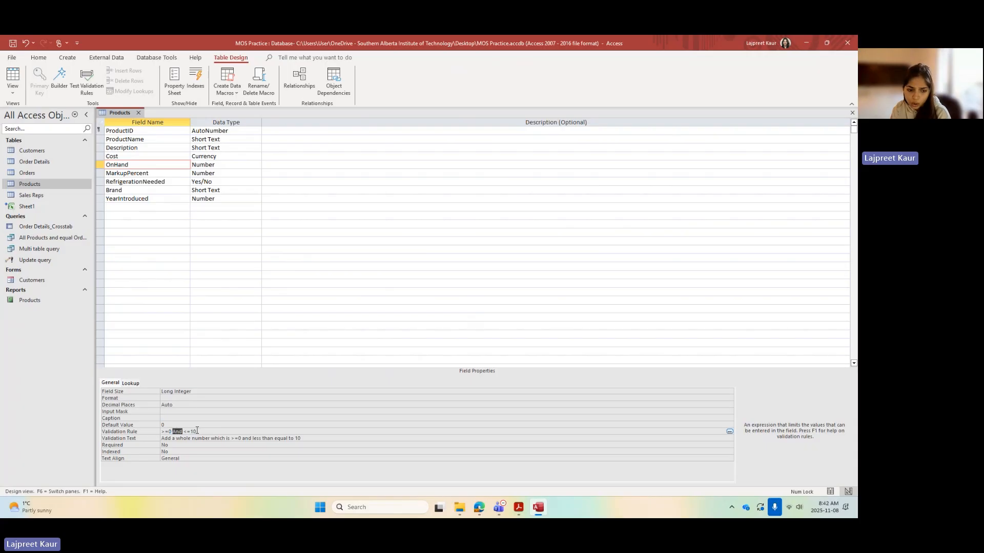
{"action": "left_click", "coordinate": [197, 432]}
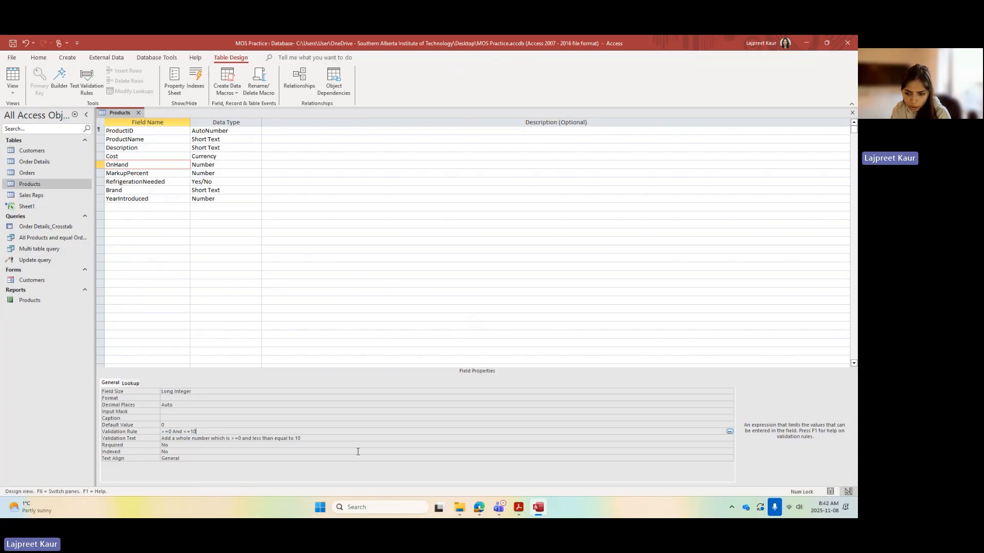
Step: Review the OnHand validation expression in the Expression Builder and close it without changes
{"action": "left_click", "coordinate": [730, 433]}
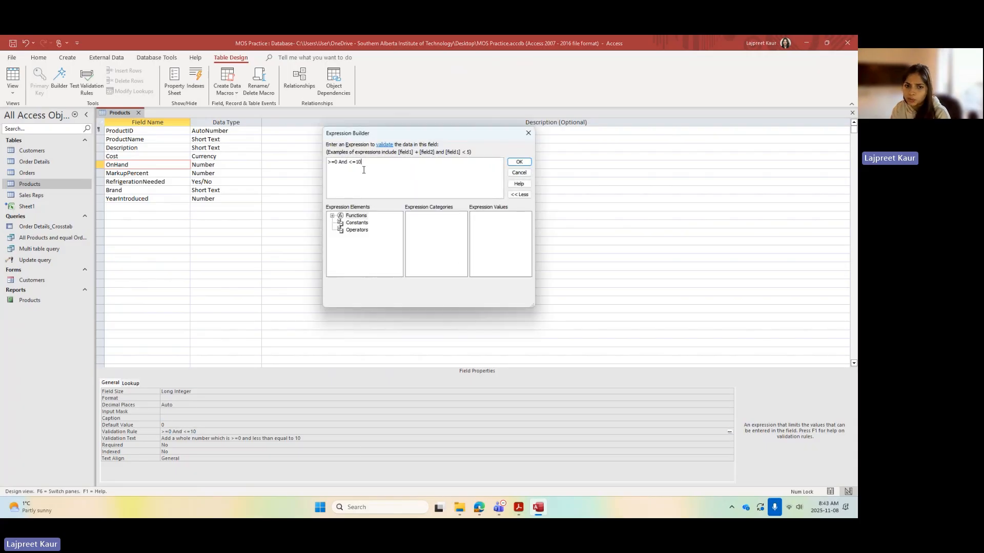
{"action": "left_click_drag", "start_coordinate": [364, 170], "coordinate": [331, 167]}
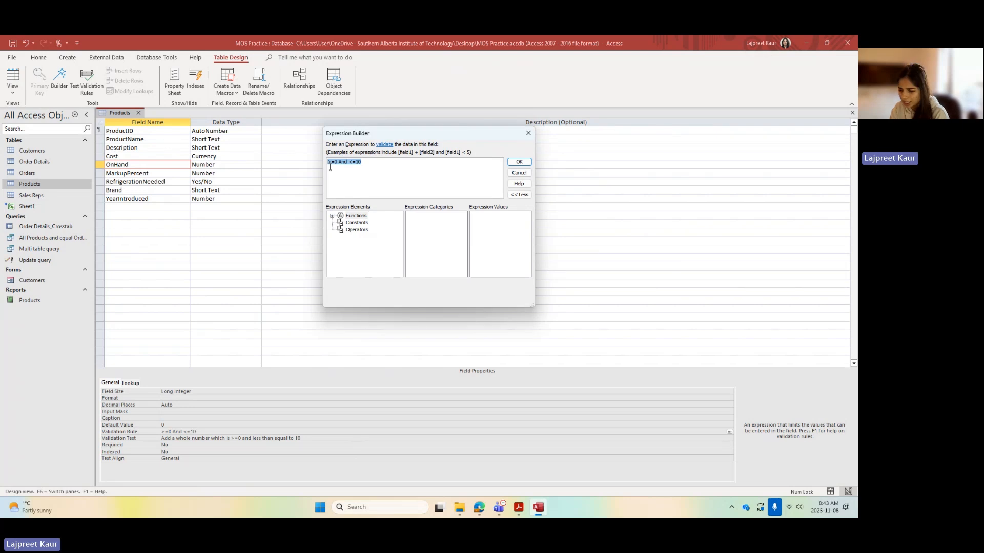
{"action": "left_click", "coordinate": [374, 168]}
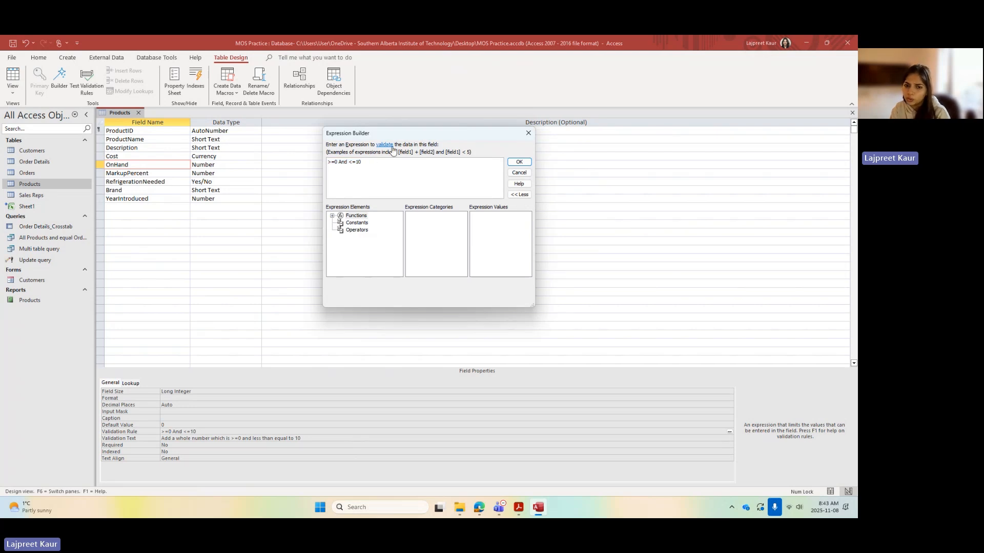
{"action": "left_click", "coordinate": [528, 134]}
Step: Examine the whole-number wording in OnHand's Validation Text, its data type and the available Field Size options
{"action": "left_click_drag", "start_coordinate": [175, 439], "coordinate": [207, 441]}
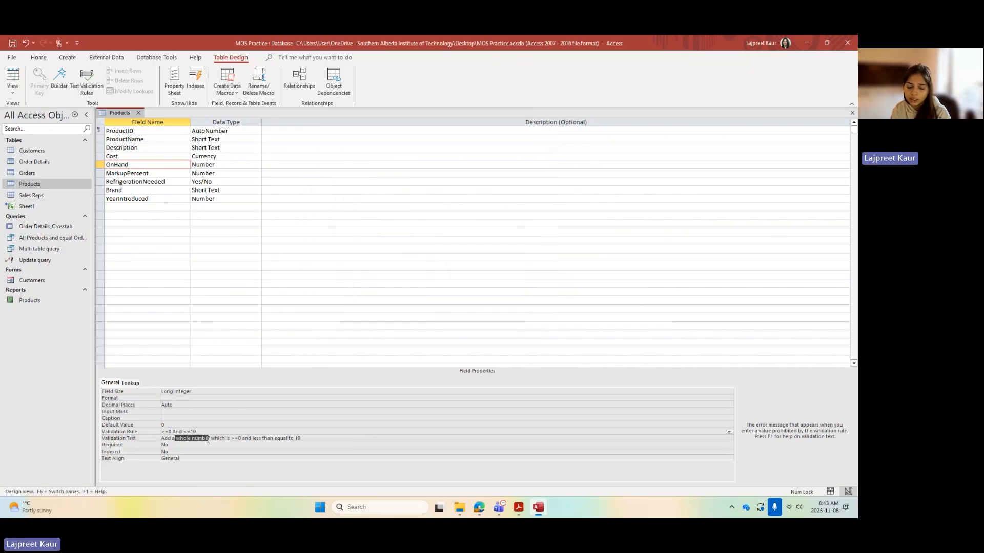
{"action": "left_click", "coordinate": [226, 165]}
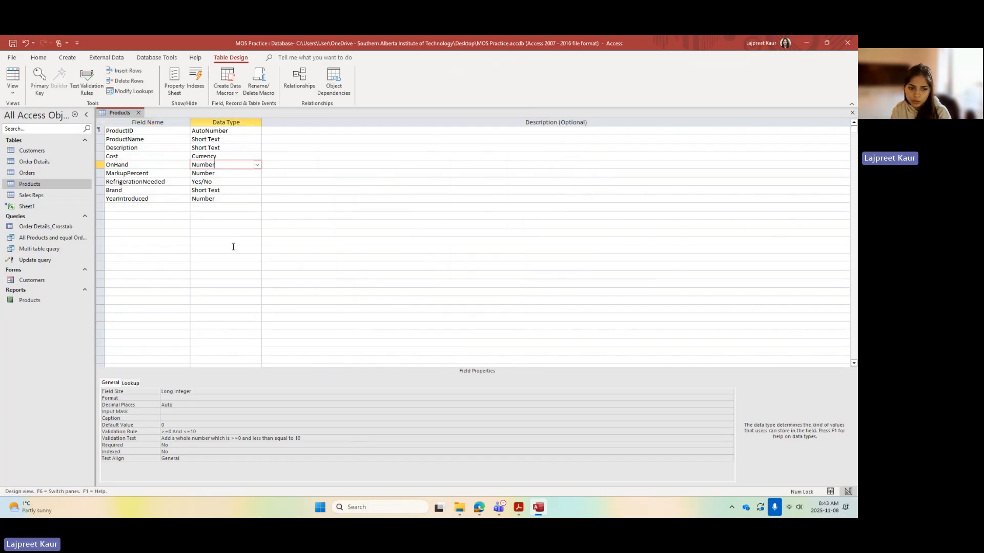
{"action": "left_click", "coordinate": [203, 392]}
{"action": "left_click", "coordinate": [730, 392]}
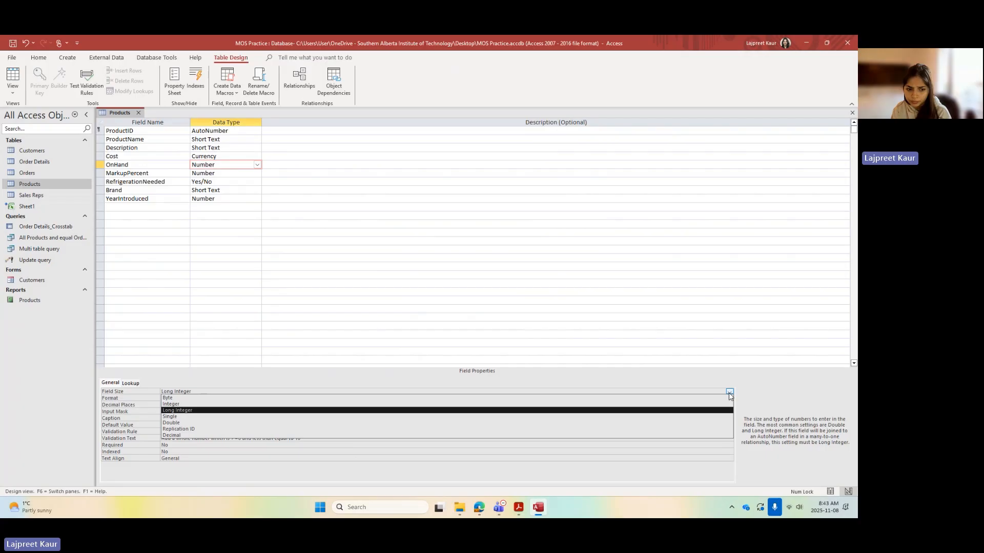
{"action": "left_click", "coordinate": [699, 334]}
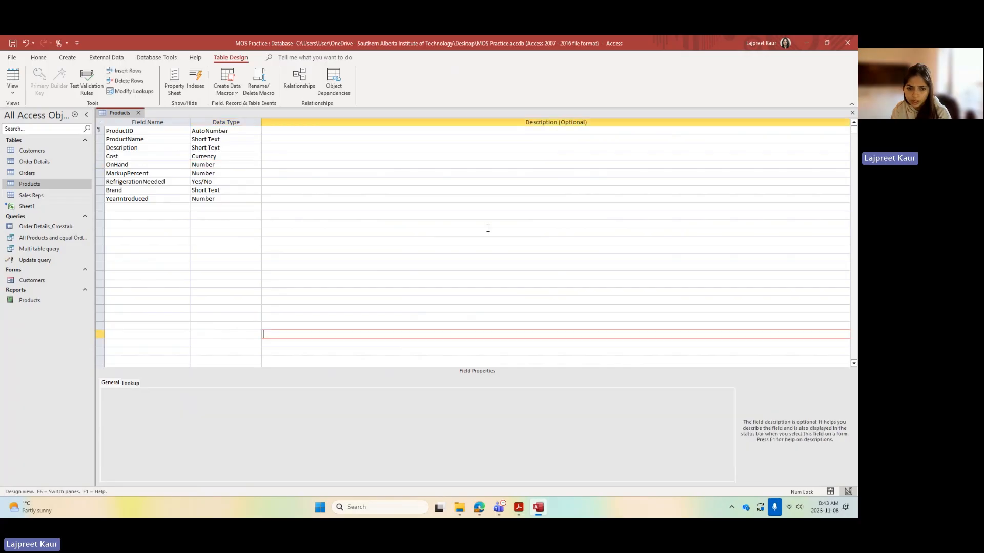
Step: Switch the Products table to Datasheet View, saving the design and testing existing data against the new rules
{"action": "left_click", "coordinate": [14, 76]}
{"action": "left_click", "coordinate": [408, 299]}
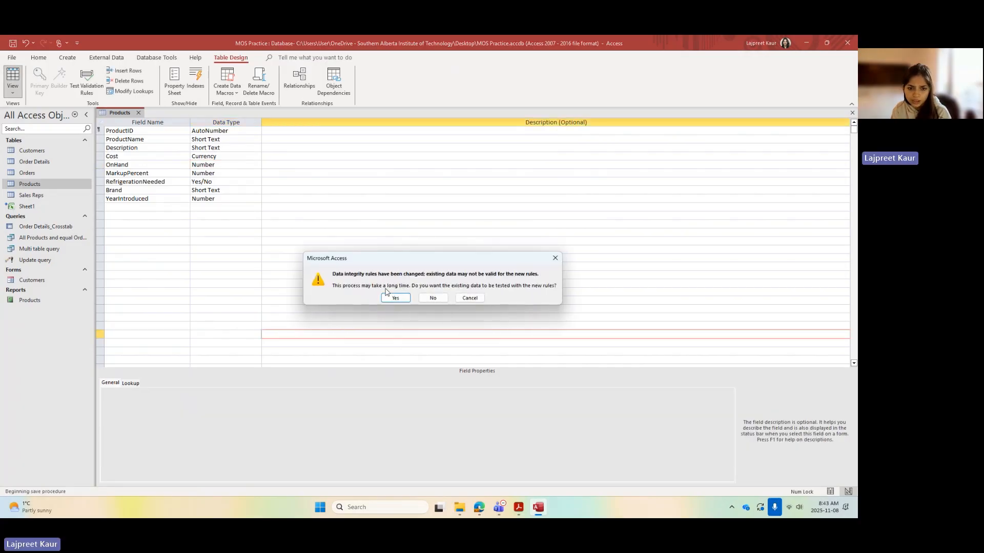
{"action": "left_click", "coordinate": [390, 296]}
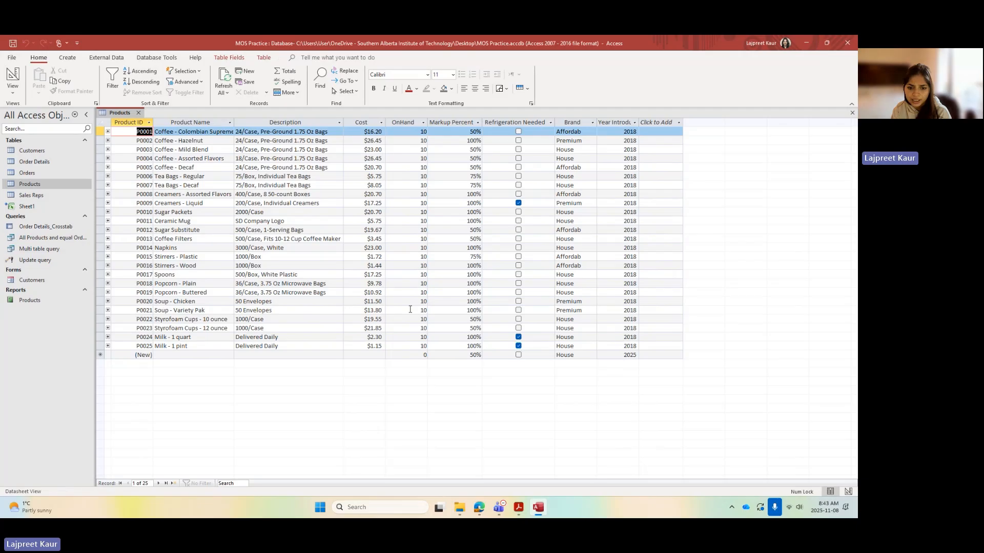
Step: Try to enter 11 as the OnHand value of the Milk - 1 pint record to test the validation rule
{"action": "left_click", "coordinate": [408, 344]}
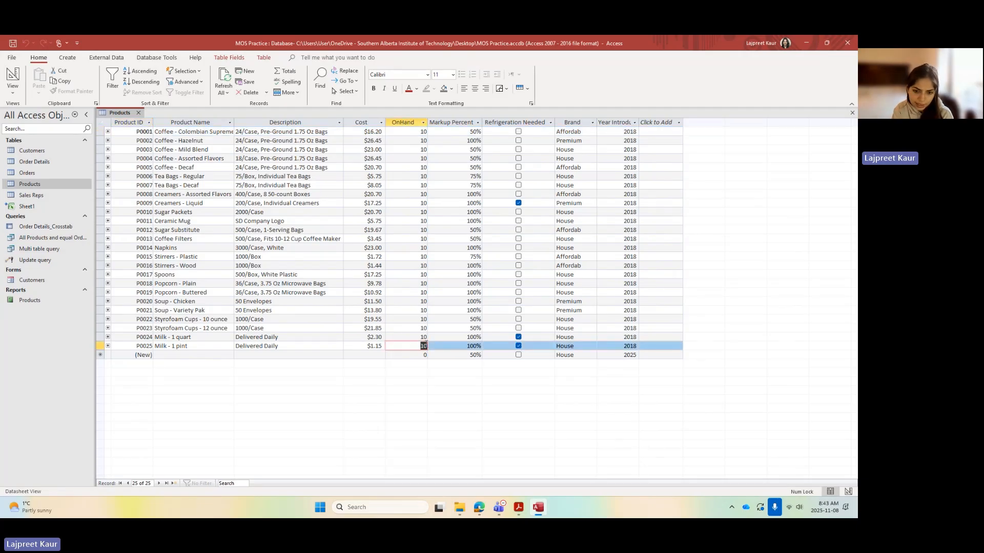
{"action": "type", "text": "11"}
{"action": "left_click", "coordinate": [426, 355]}
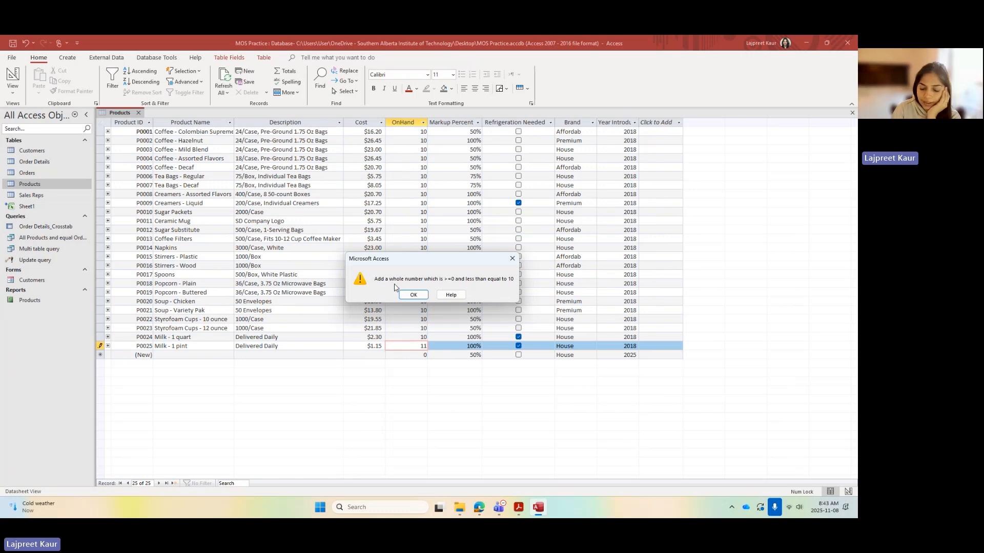
{"action": "left_click", "coordinate": [411, 295]}
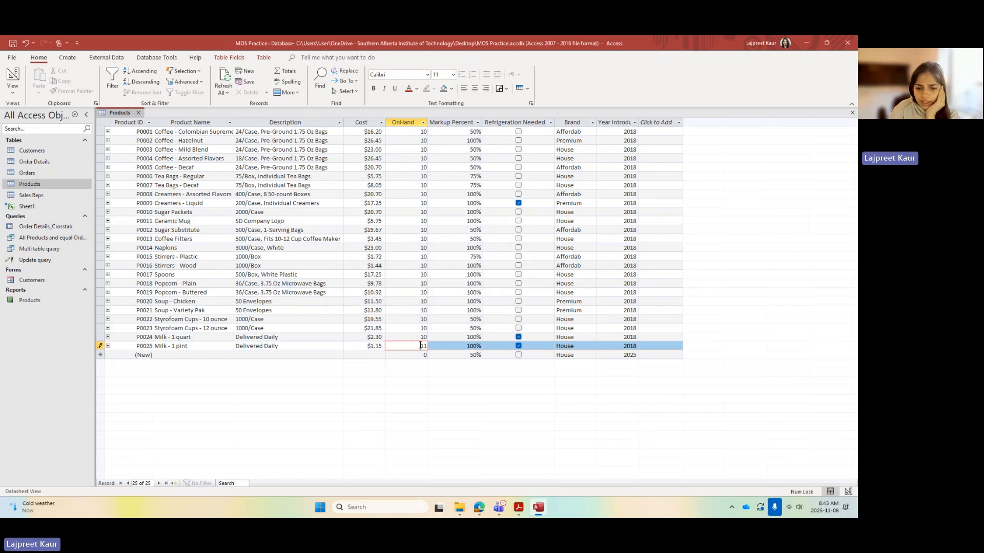
Step: Enter 9.5 as the OnHand value of the Milk - 1 pint record and commit the record
{"action": "left_click_drag", "start_coordinate": [420, 346], "coordinate": [429, 346]}
{"action": "type", "text": "10"}
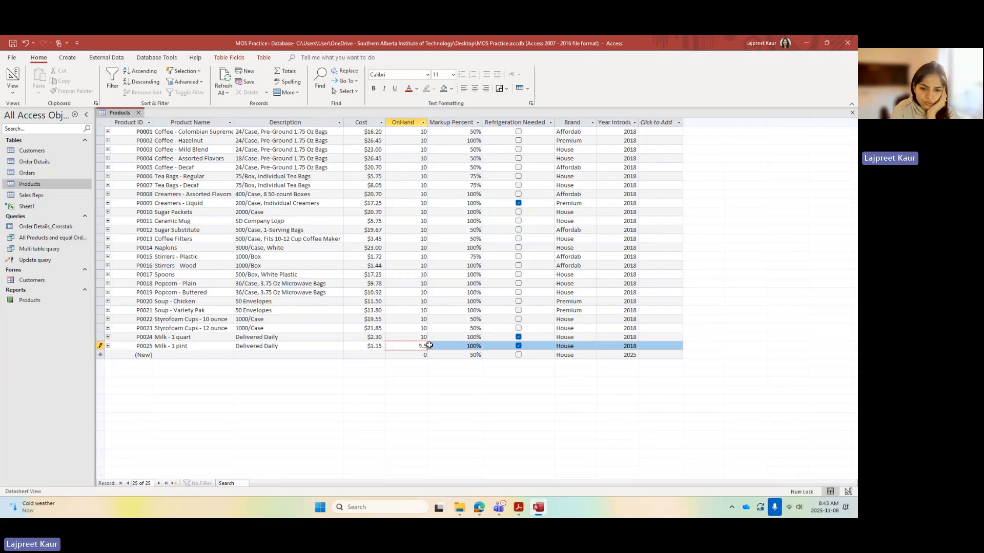
{"action": "key", "text": "Tab"}
{"action": "left_click", "coordinate": [414, 354]}
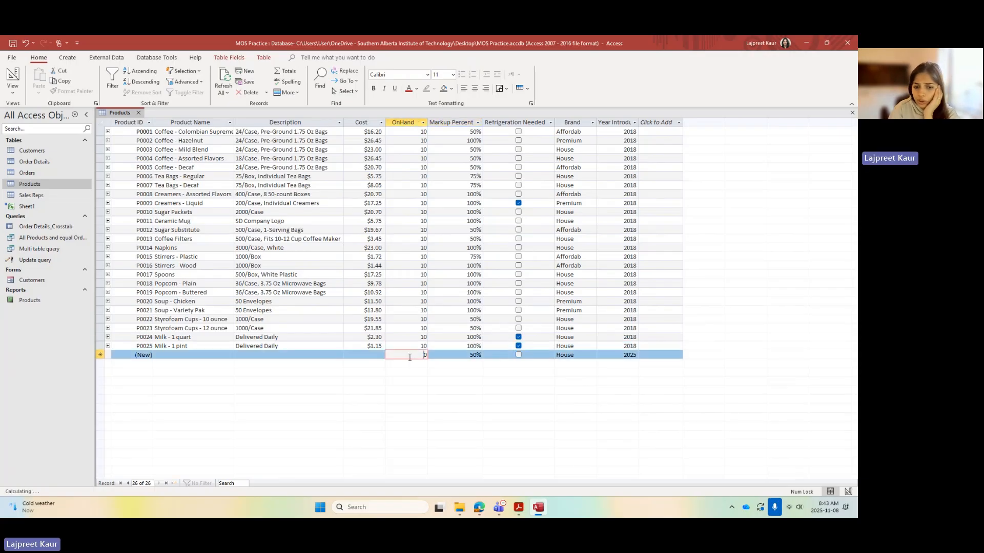
{"action": "left_click", "coordinate": [414, 348]}
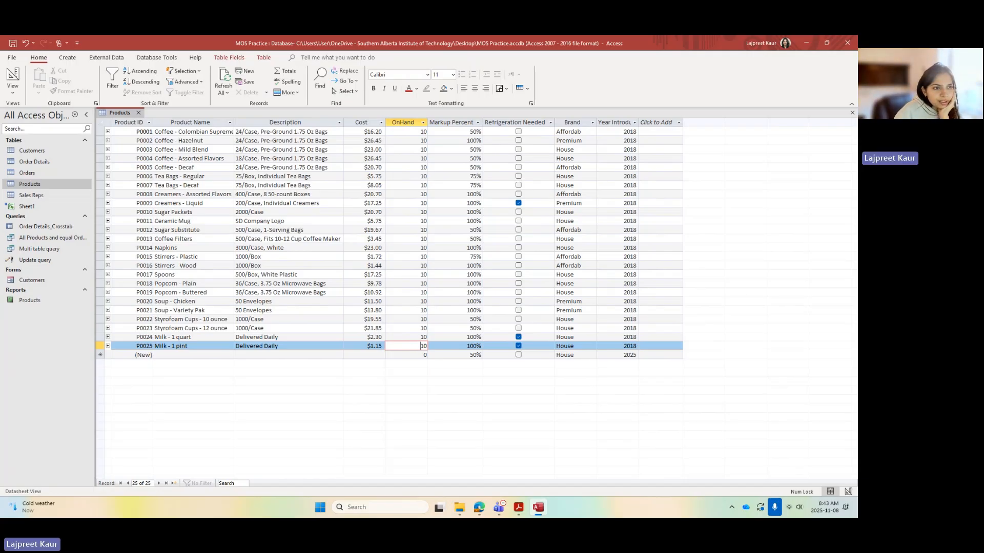
Step: Inspect the OnHand and Cost field properties in Design View and the Markup Percent column in Datasheet View
{"action": "left_click", "coordinate": [13, 77]}
{"action": "left_click", "coordinate": [151, 168]}
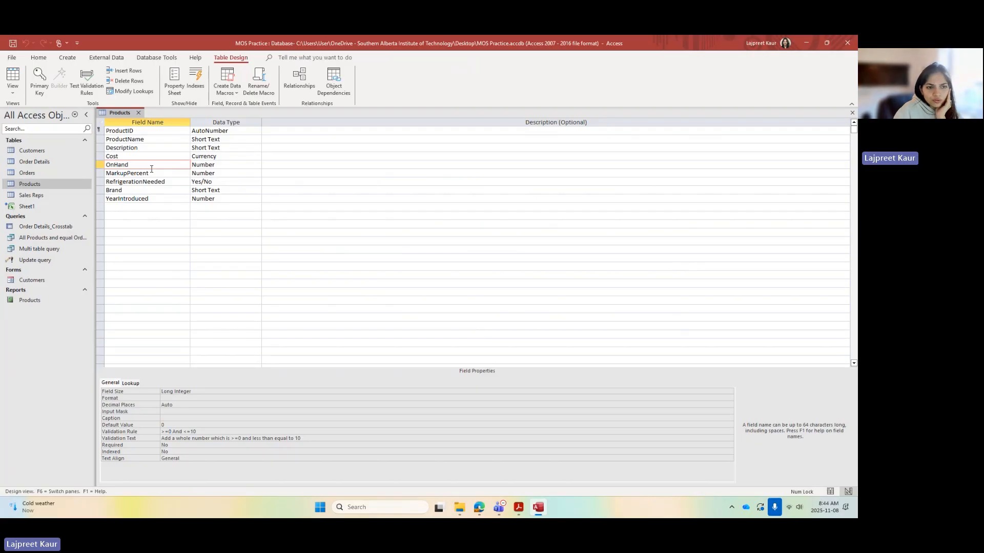
{"action": "left_click", "coordinate": [148, 156]}
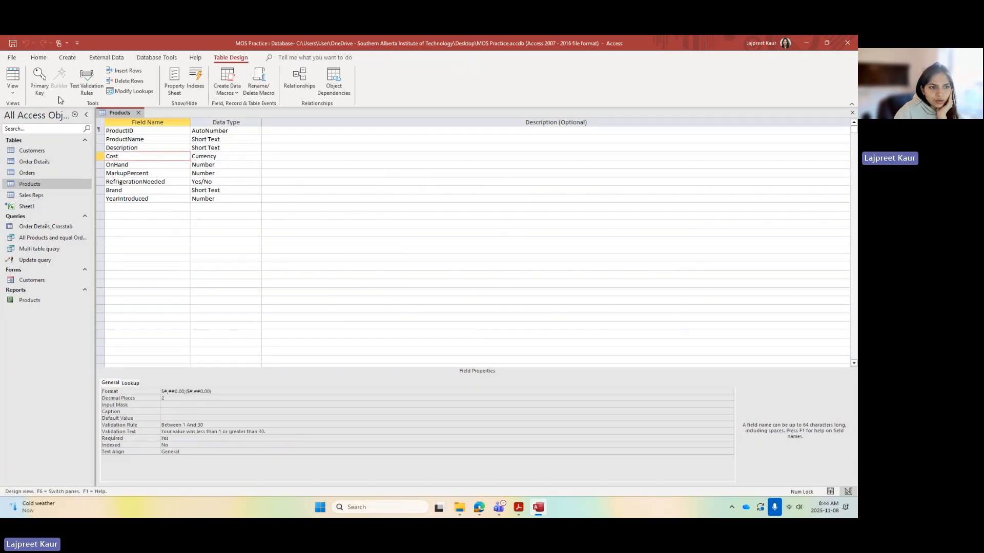
{"action": "left_click", "coordinate": [13, 77]}
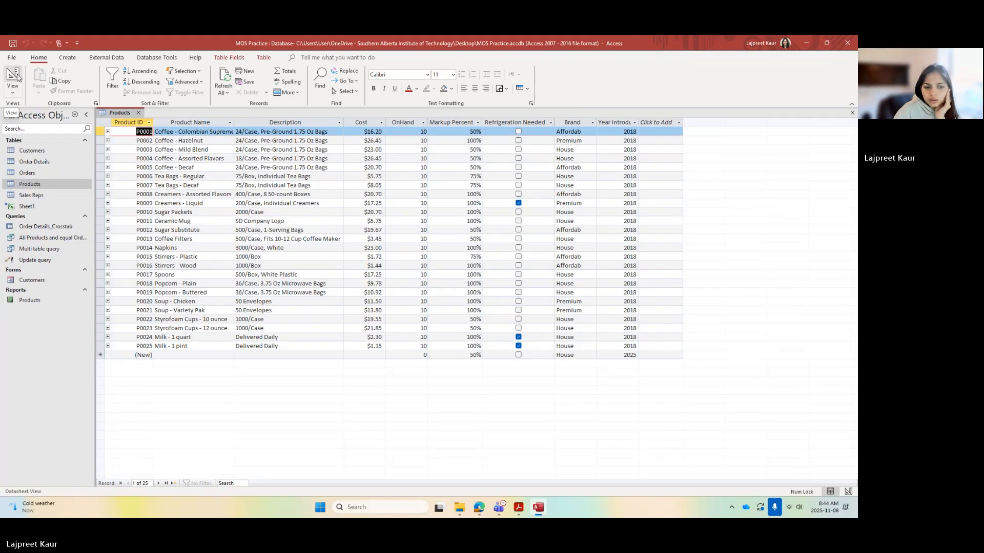
{"action": "left_click", "coordinate": [451, 123]}
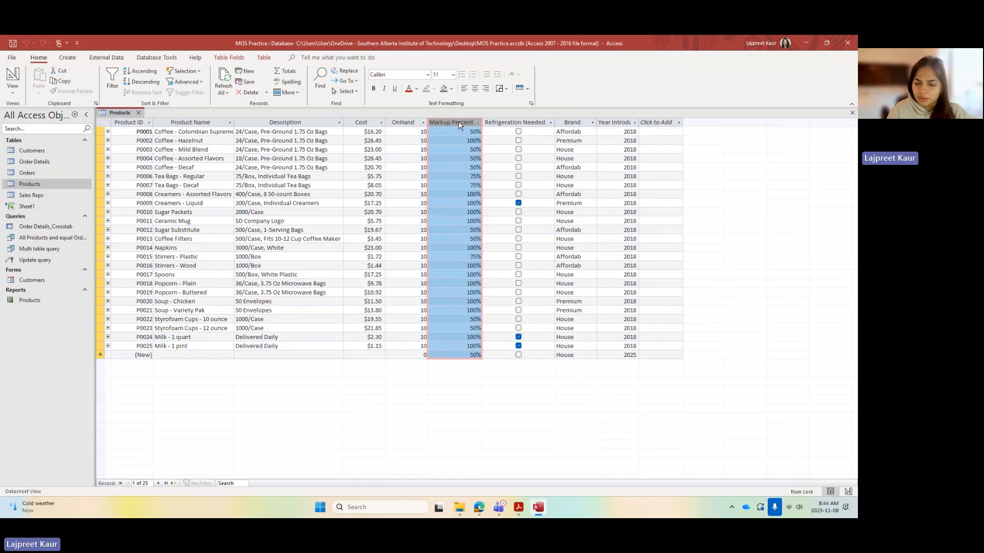
Step: Remove the Default Value of the MarkupPercent field in the Products table's design
{"action": "left_click", "coordinate": [14, 75]}
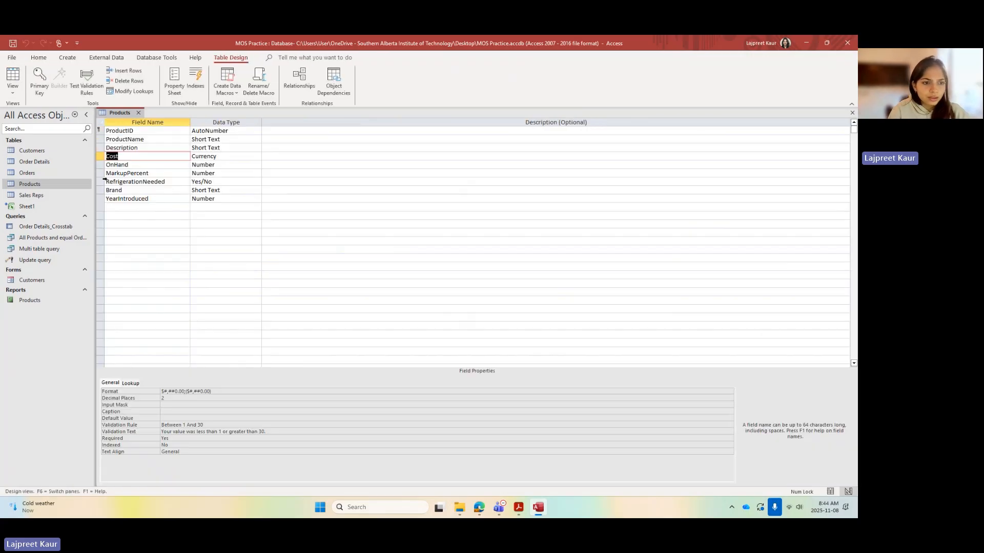
{"action": "left_click", "coordinate": [156, 174]}
{"action": "double_click", "coordinate": [185, 425]}
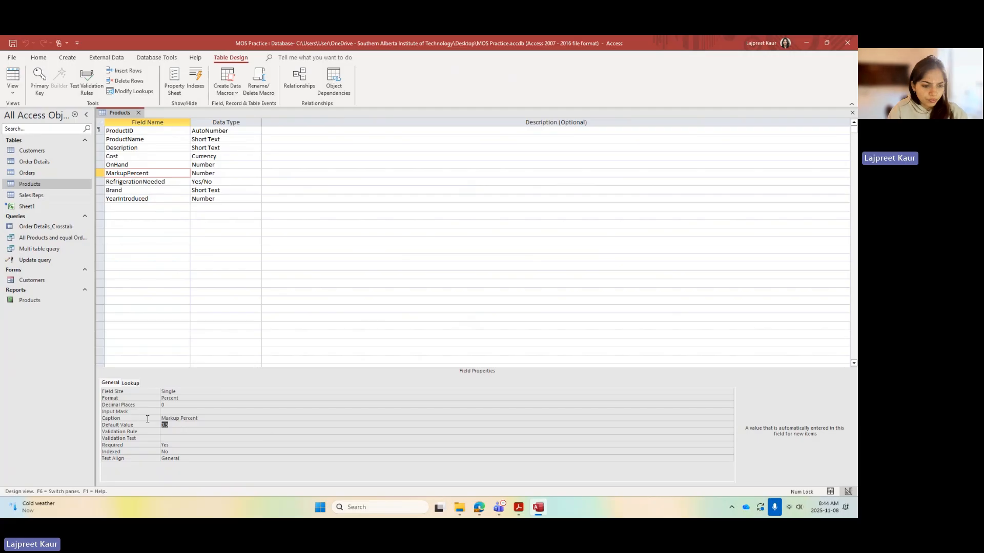
{"action": "key", "text": "BackSpace"}
{"action": "left_click", "coordinate": [209, 419]}
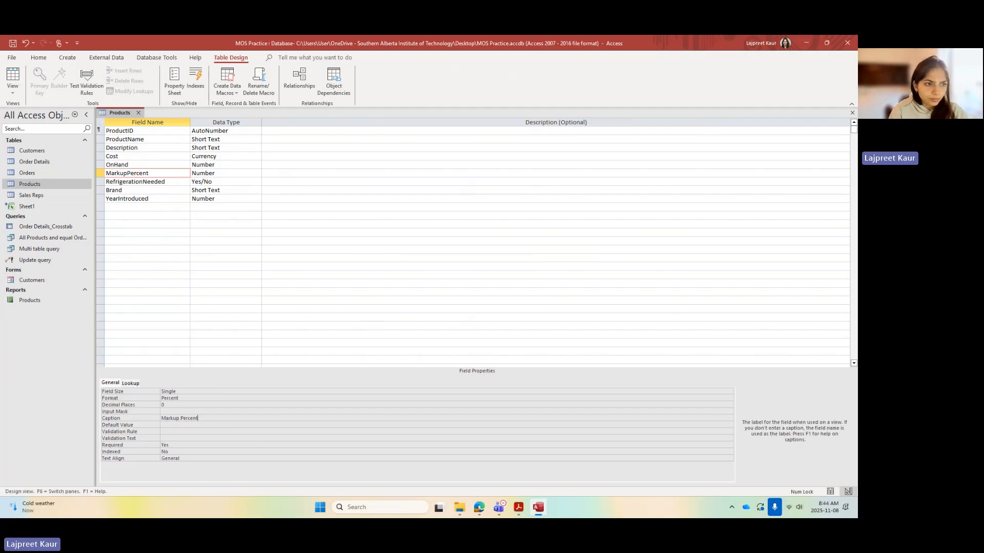
Step: Save the design changes and display the Products table in Datasheet View
{"action": "left_click", "coordinate": [13, 85]}
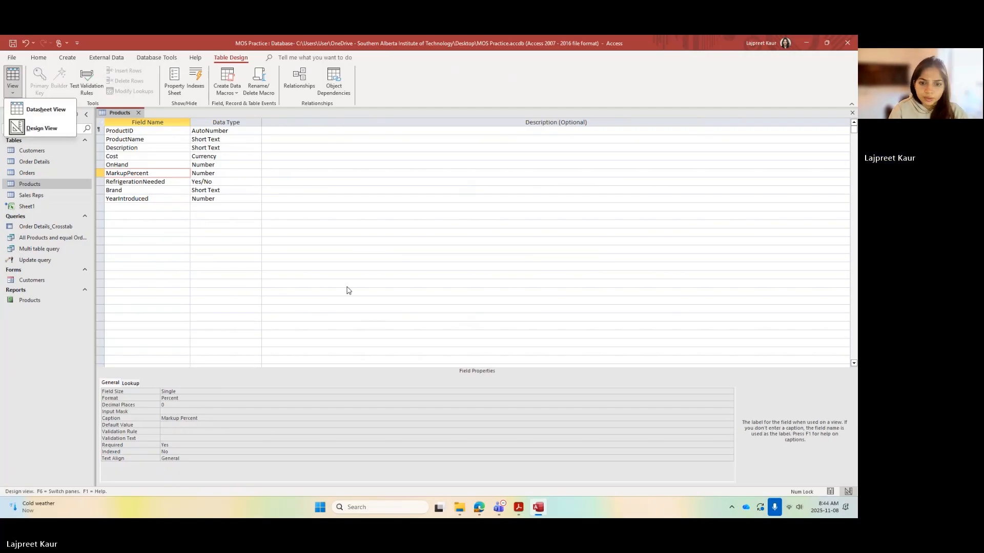
{"action": "left_click", "coordinate": [45, 110]}
{"action": "left_click", "coordinate": [405, 301]}
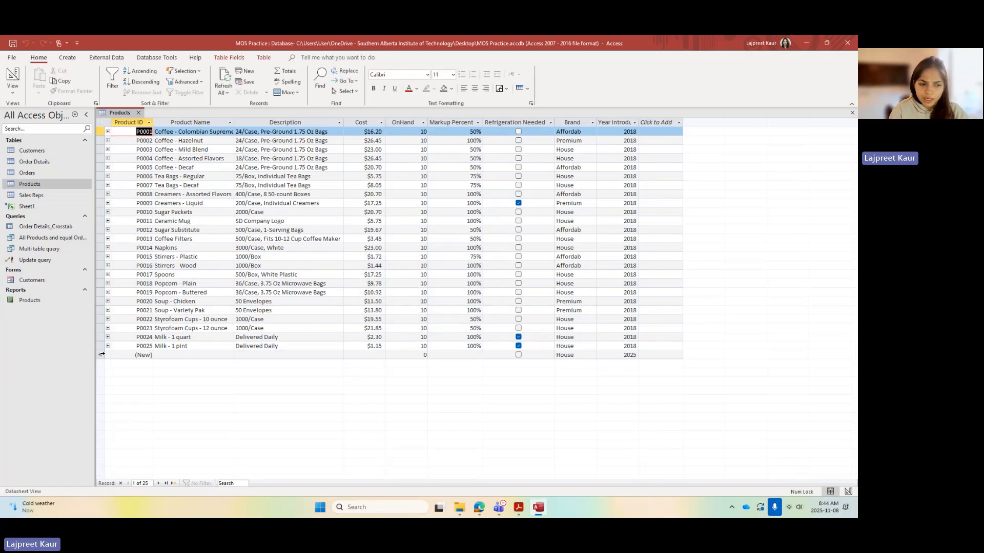
Step: Check the Markup Percent cell in the new record row and return the Products table to Design View
{"action": "left_click", "coordinate": [103, 355]}
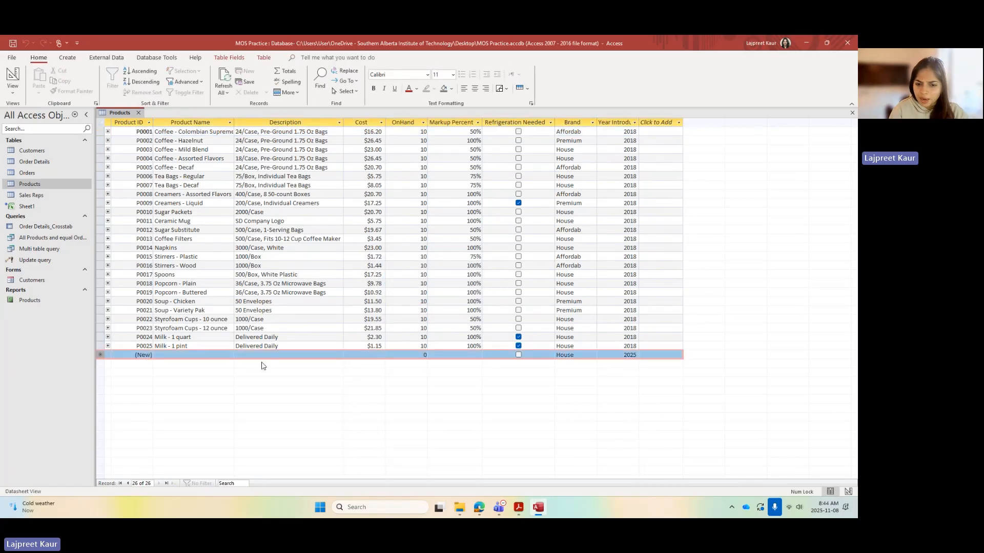
{"action": "left_click", "coordinate": [463, 354]}
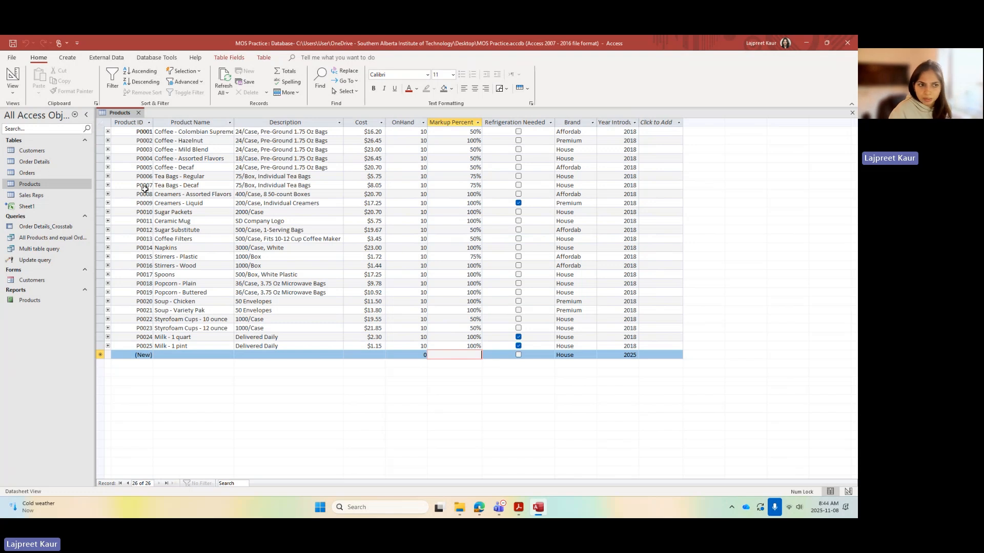
{"action": "left_click", "coordinate": [13, 76]}
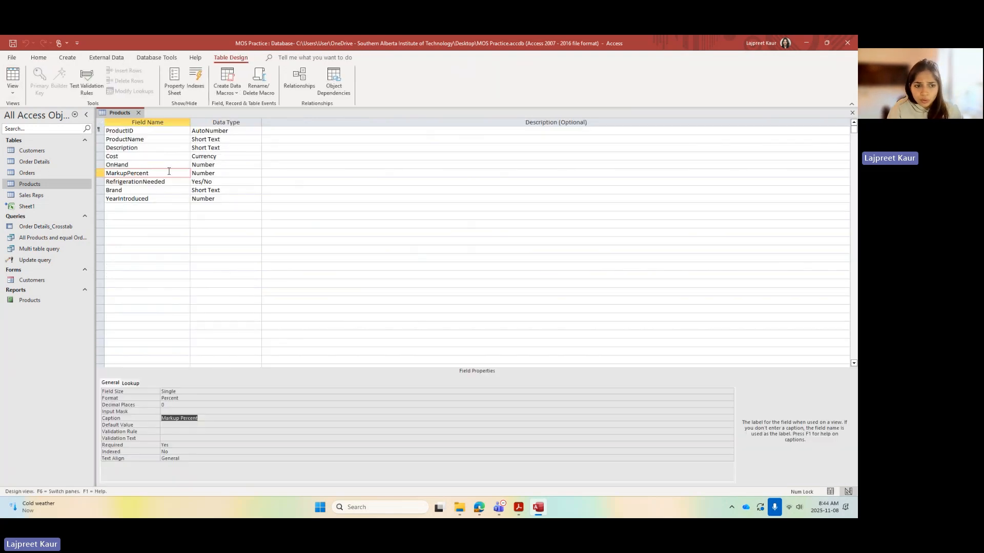
Step: Try to set the MarkupPercent field's Default Value to 50% in the Products table's design
{"action": "left_click", "coordinate": [170, 425]}
{"action": "type", "text": "50"}
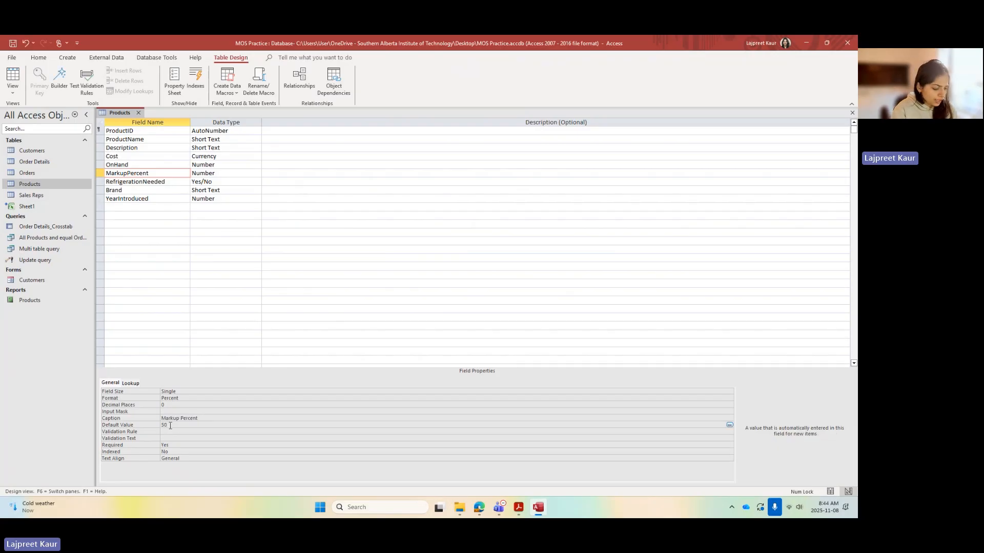
{"action": "type", "text": "%"}
{"action": "left_click", "coordinate": [232, 412]}
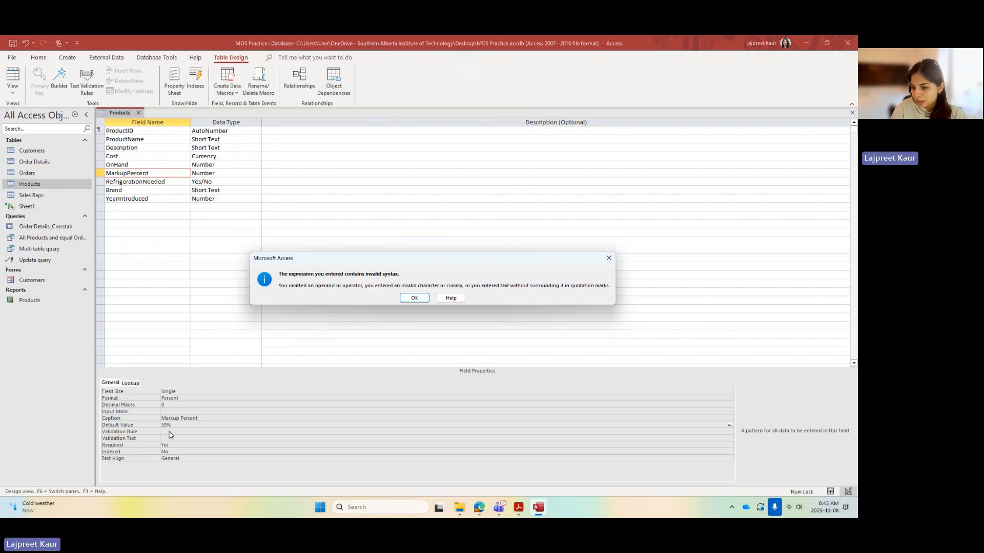
{"action": "left_click", "coordinate": [414, 298]}
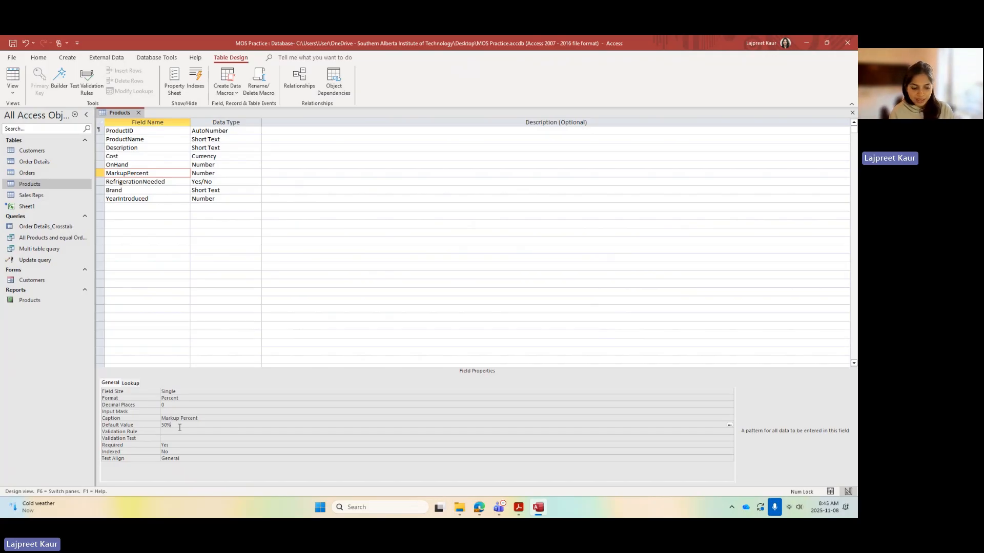
Step: Replace the MarkupPercent field's Default Value with 0.5
{"action": "key", "text": "BackSpace"}
{"action": "key", "text": "BackSpace"}
{"action": "key", "text": "BackSpace"}
{"action": "type", "text": "0.5"}
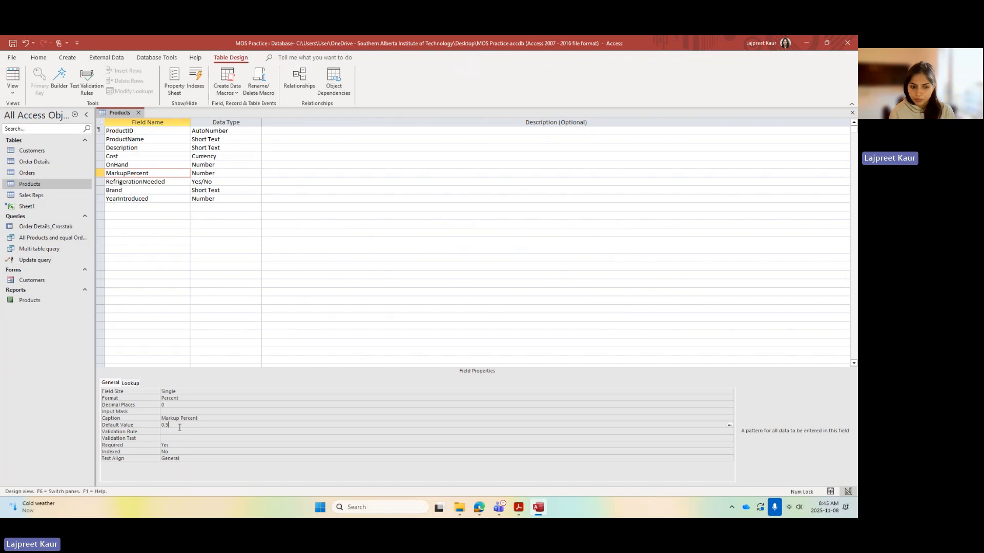
Step: Set the MarkupPercent Default Value to 50, save the design, and check the new record row's Markup Percent in Datasheet View
{"action": "left_click", "coordinate": [179, 425]}
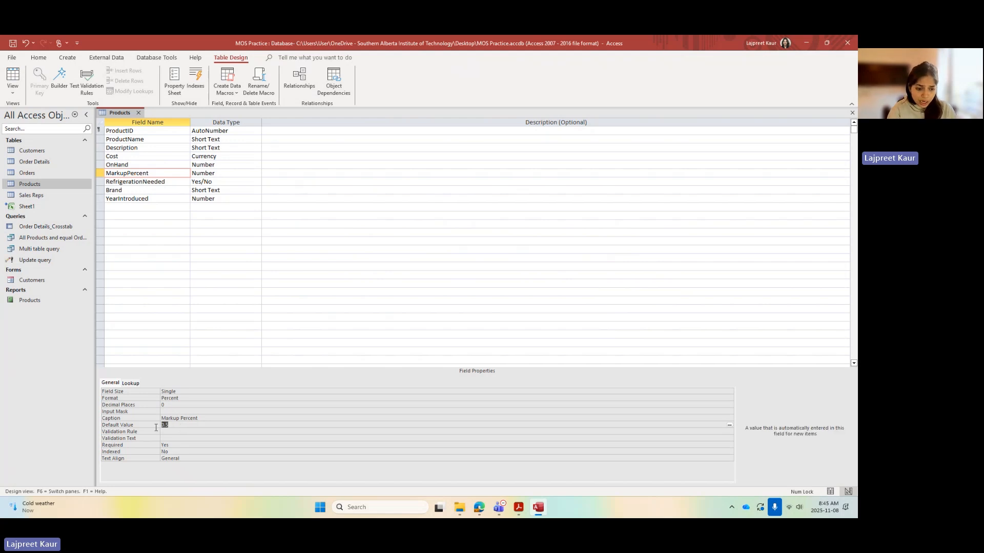
{"action": "key", "text": "BackSpace"}
{"action": "key", "text": "BackSpace"}
{"action": "key", "text": "BackSpace"}
{"action": "type", "text": "50"}
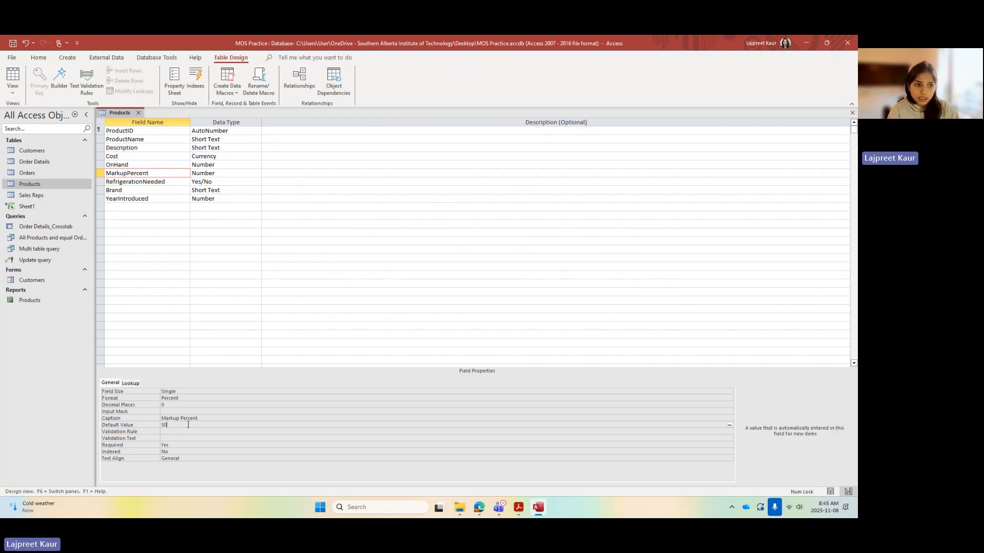
{"action": "left_click", "coordinate": [12, 76]}
{"action": "left_click", "coordinate": [417, 298]}
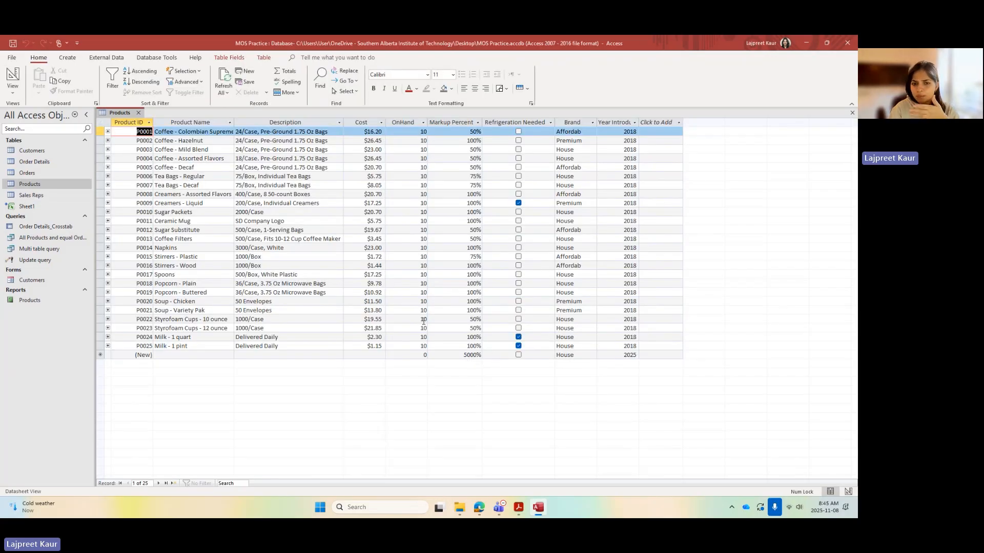
{"action": "left_click", "coordinate": [462, 354]}
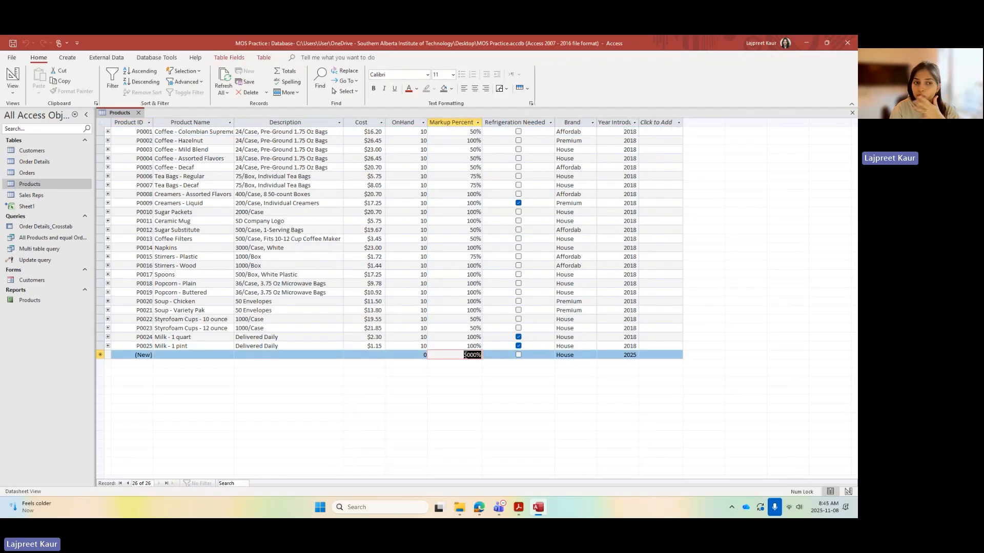
Step: Set the MarkupPercent Default Value to 0.50 in Design View and check the new record row in Datasheet View
{"action": "left_click", "coordinate": [13, 77]}
{"action": "double_click", "coordinate": [174, 424]}
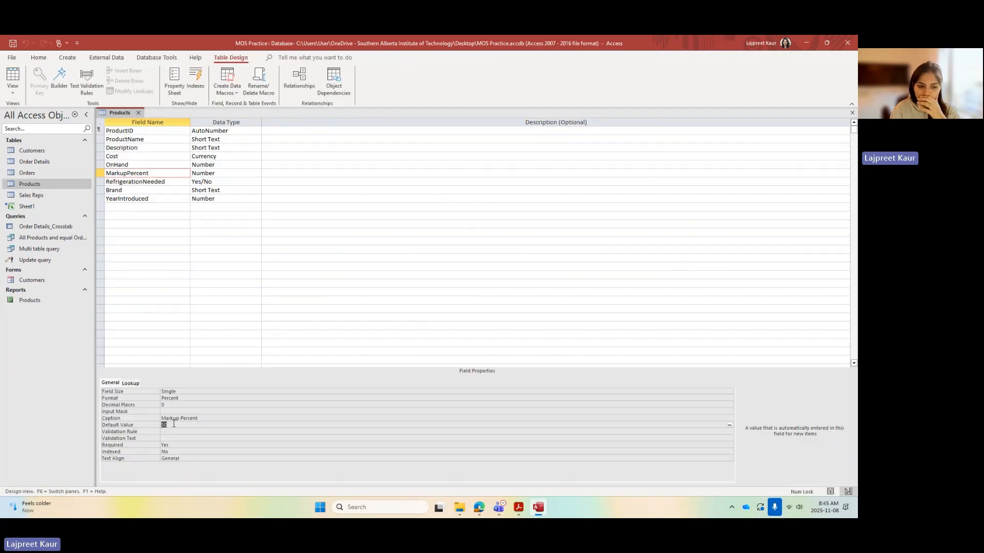
{"action": "type", "text": "10"}
{"action": "left_click", "coordinate": [162, 425]}
{"action": "type", "text": "0."}
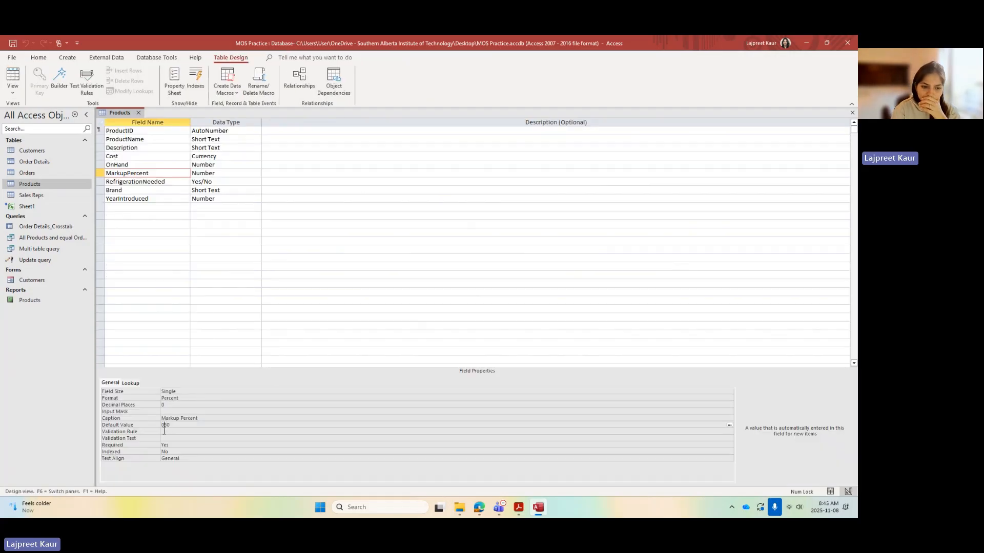
{"action": "left_click", "coordinate": [11, 76]}
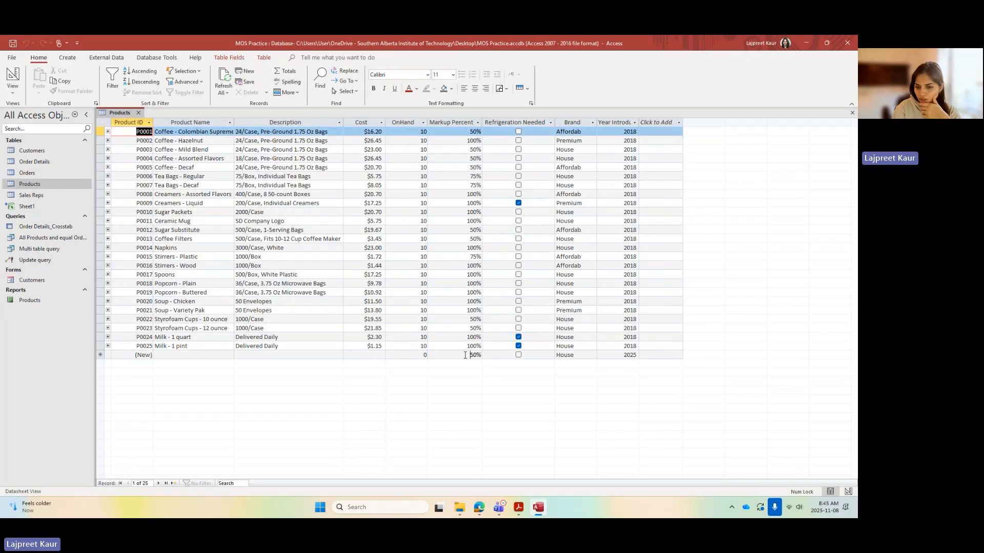
{"action": "left_click", "coordinate": [481, 355]}
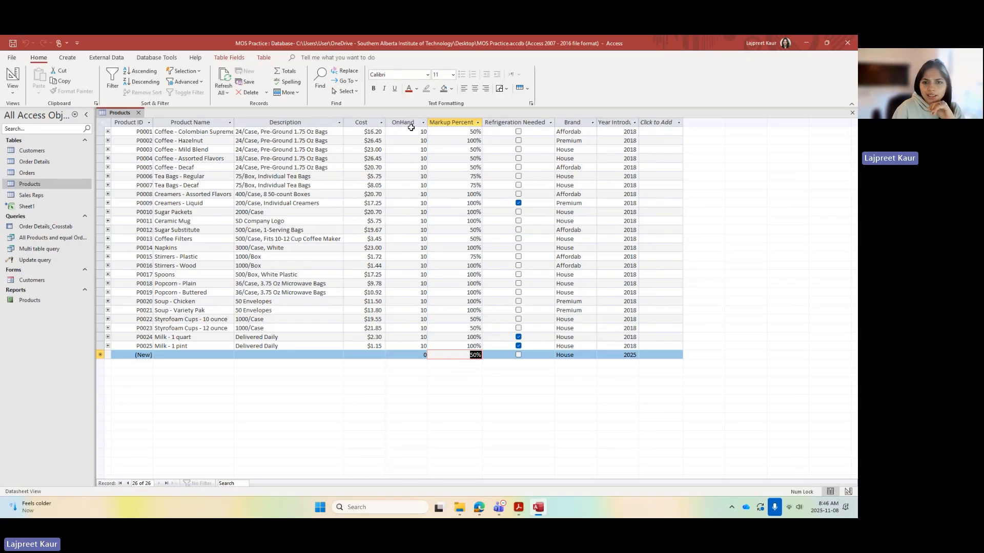
Step: Hide the OnHand field in the Products datasheet
{"action": "left_click", "coordinate": [439, 123]}
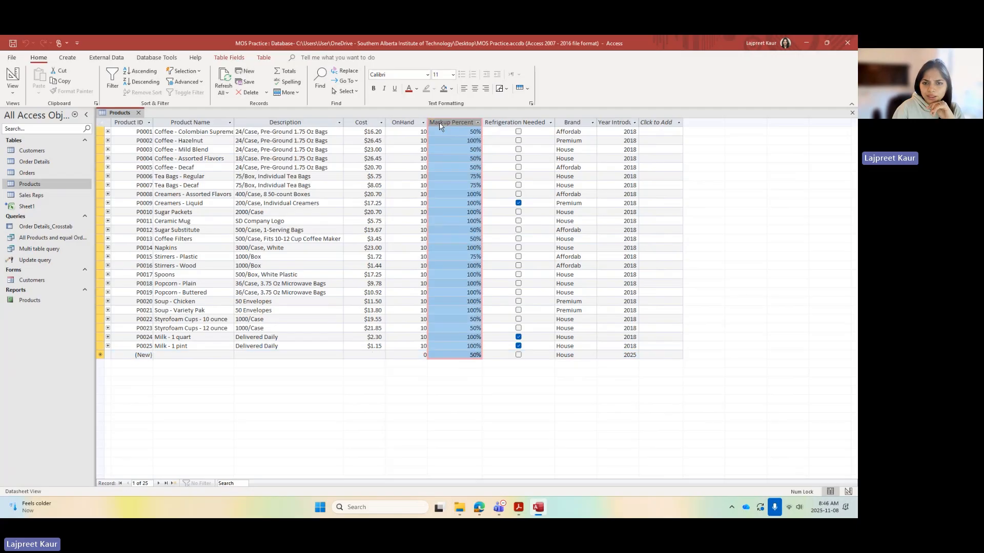
{"action": "right_click", "coordinate": [439, 124]}
{"action": "right_click", "coordinate": [414, 124]}
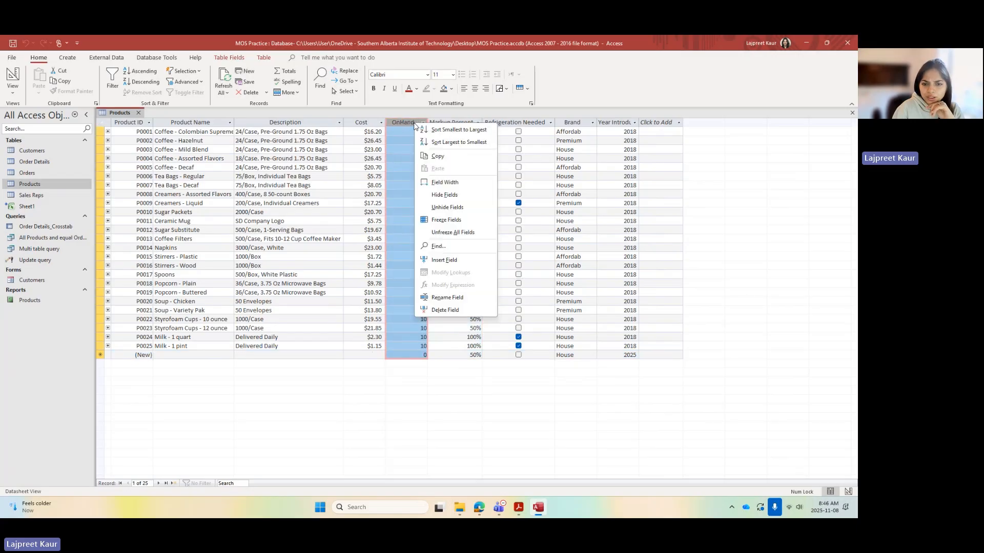
{"action": "left_click", "coordinate": [440, 197]}
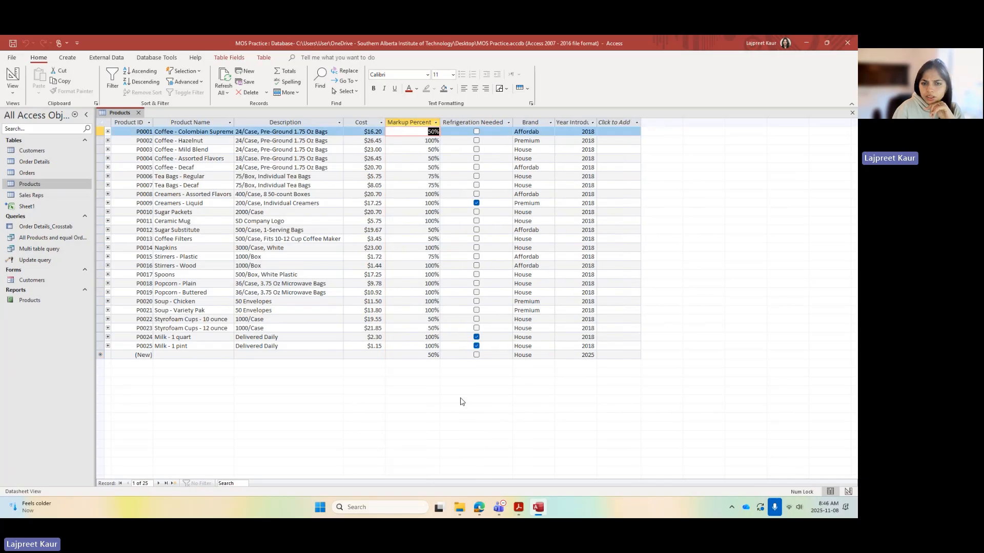
Step: Unhide the OnHand column in the Products datasheet and close the table, saving its layout changes
{"action": "right_click", "coordinate": [399, 122]}
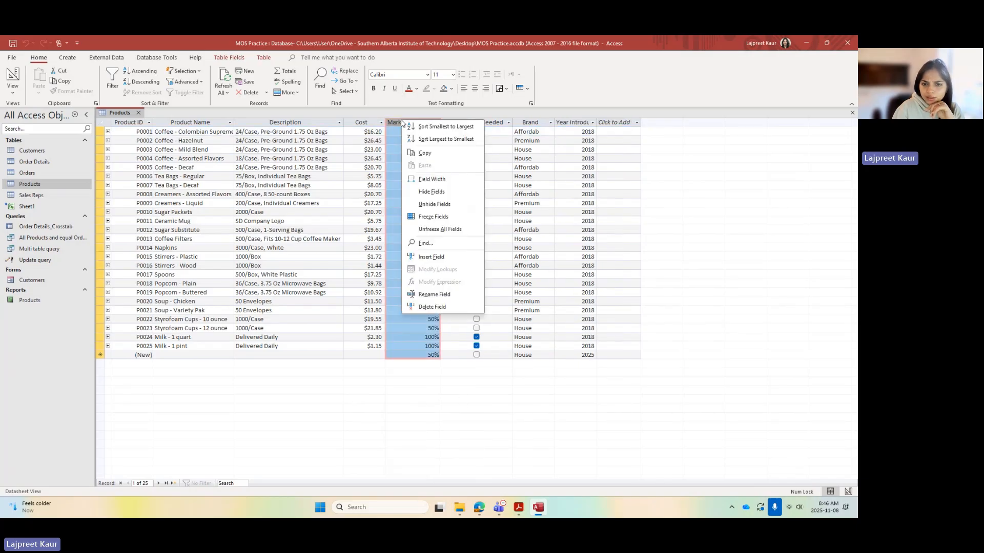
{"action": "left_click", "coordinate": [452, 205]}
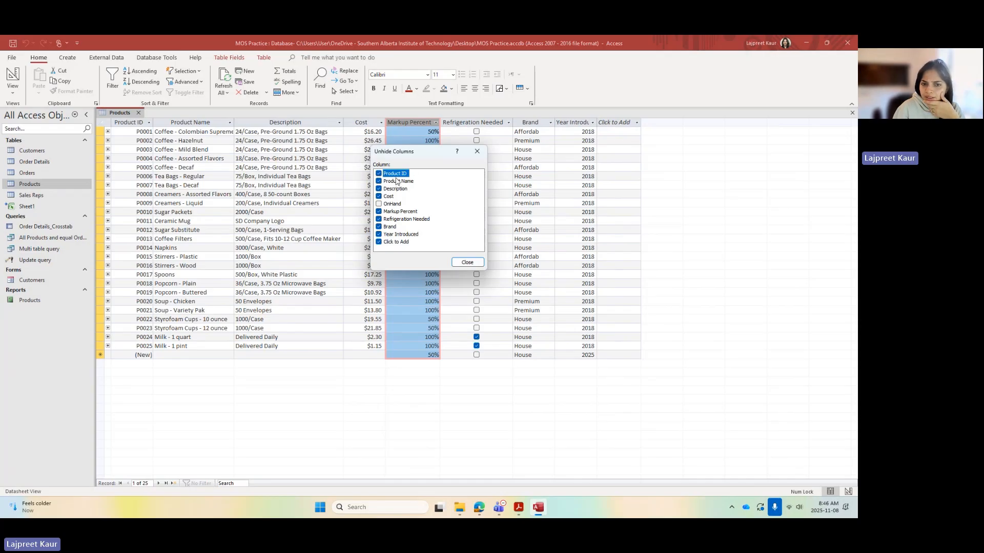
{"action": "left_click", "coordinate": [379, 205]}
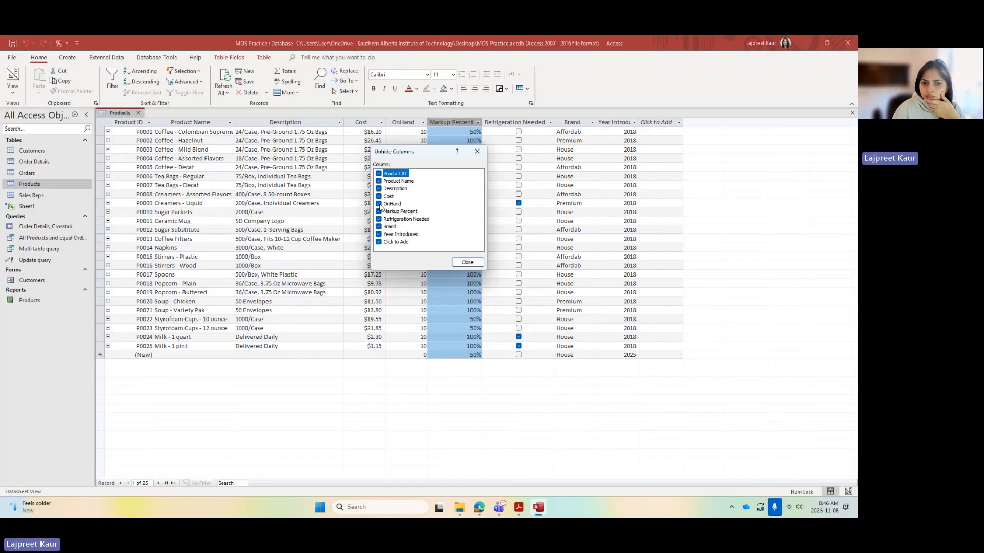
{"action": "left_click", "coordinate": [459, 261]}
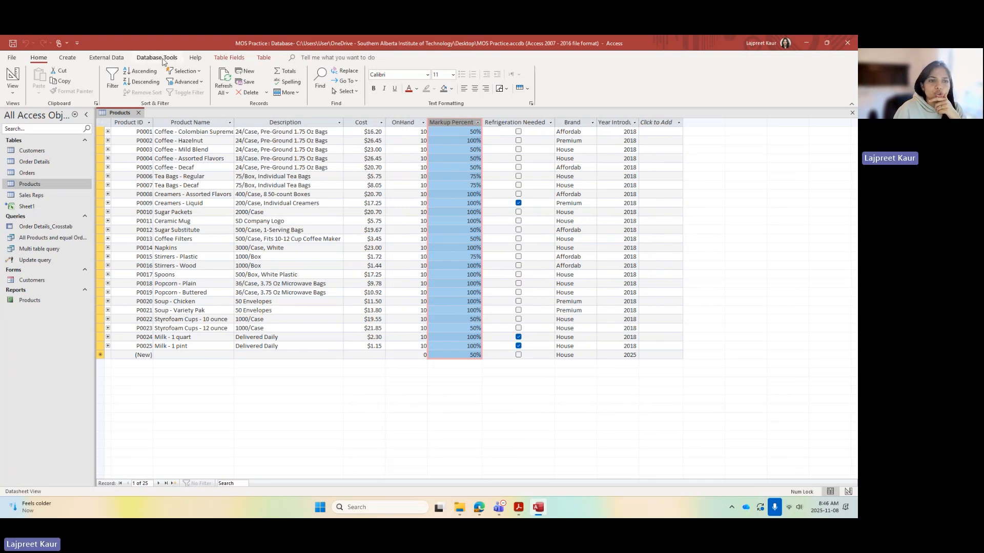
{"action": "left_click", "coordinate": [138, 113]}
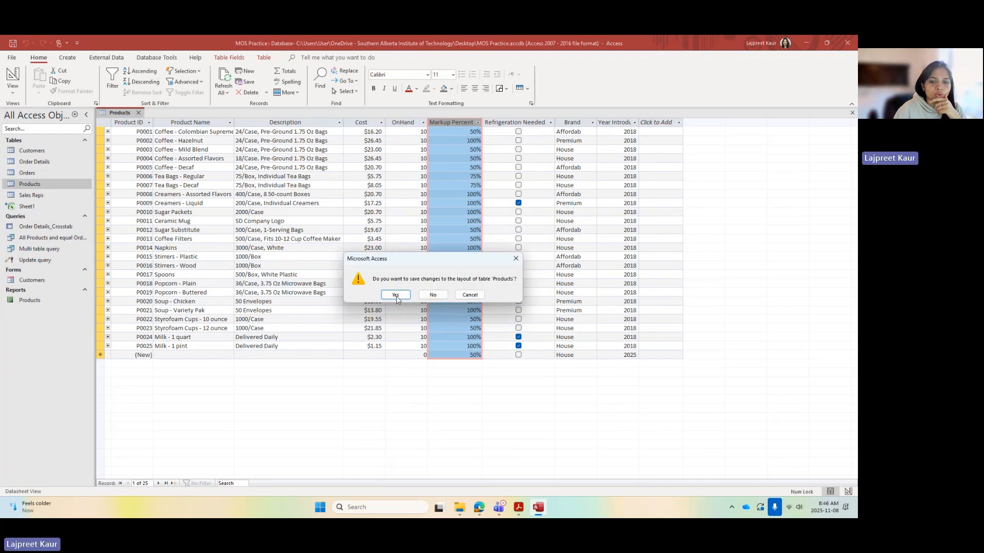
{"action": "key", "text": "Return"}
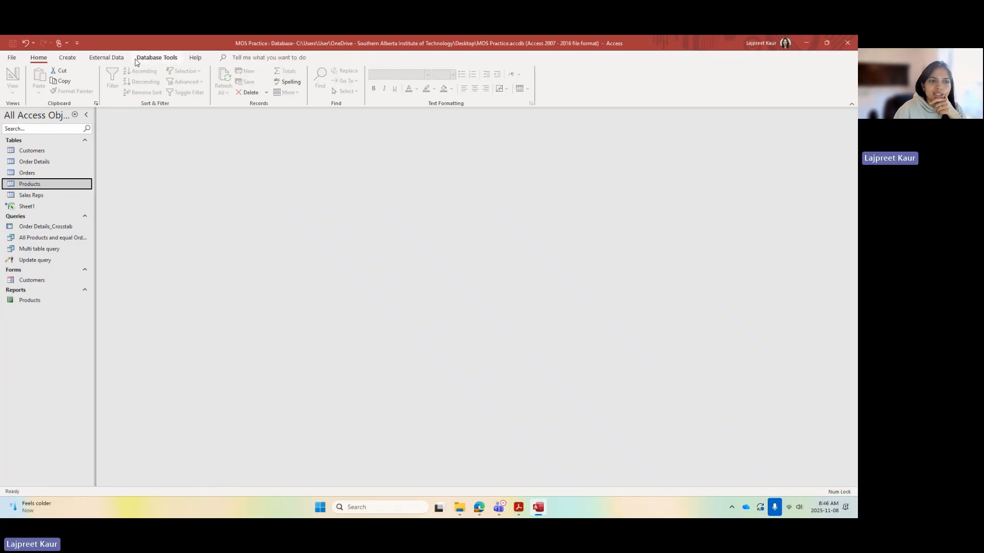
Step: In the Relationships window, permanently delete the relationship between the Orders and Customers tables, and close the window
{"action": "left_click", "coordinate": [137, 59]}
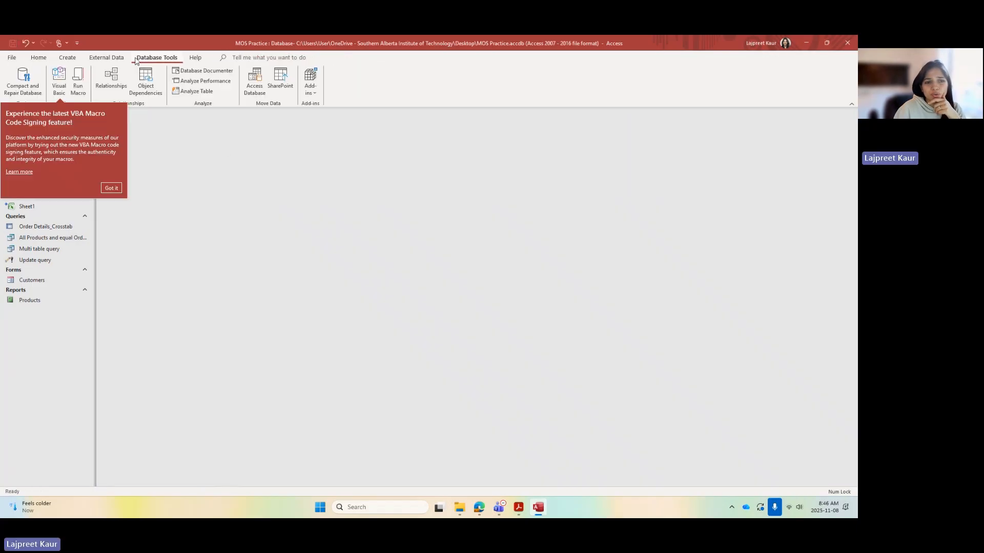
{"action": "left_click", "coordinate": [111, 188]}
{"action": "left_click", "coordinate": [109, 79]}
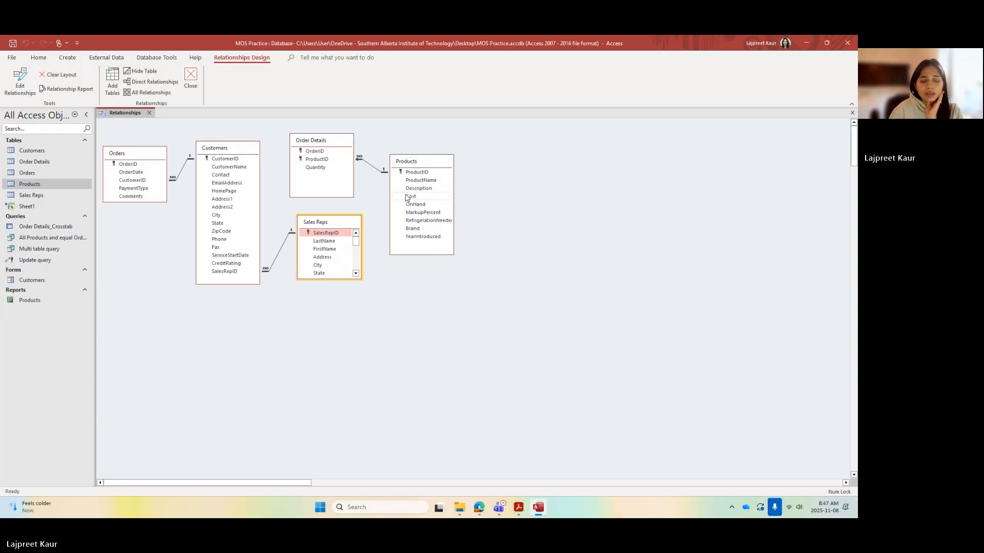
{"action": "left_click", "coordinate": [186, 168]}
{"action": "key", "text": "Delete"}
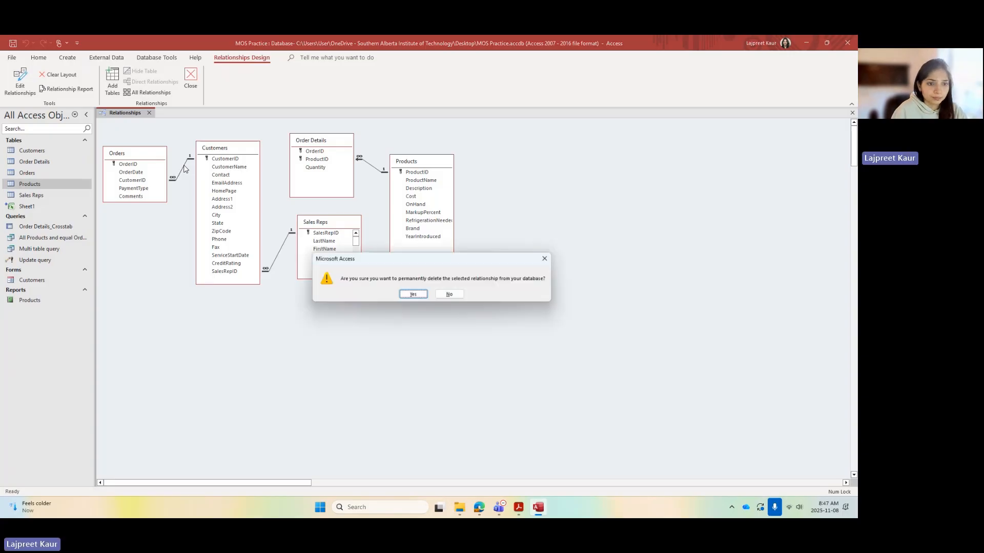
{"action": "left_click", "coordinate": [407, 296]}
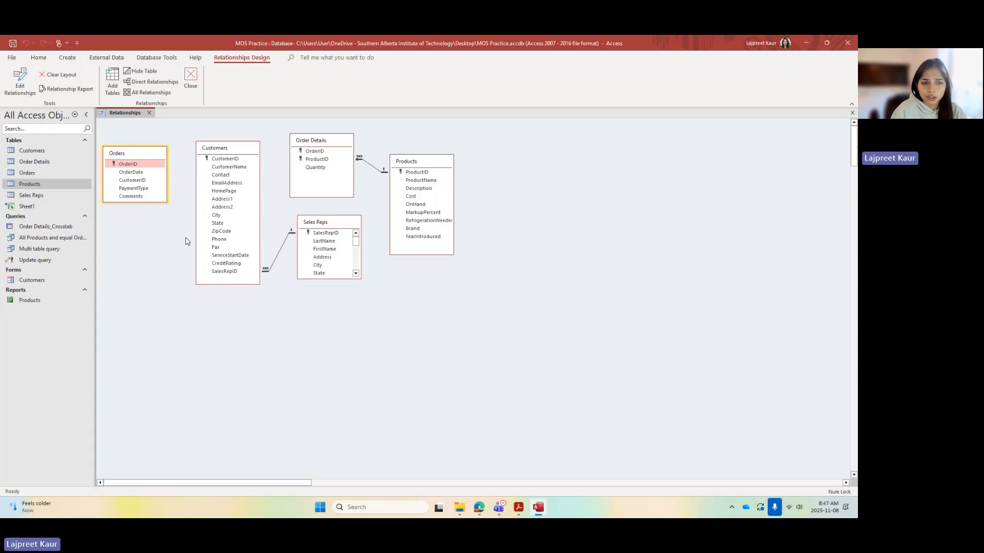
{"action": "left_click", "coordinate": [137, 164]}
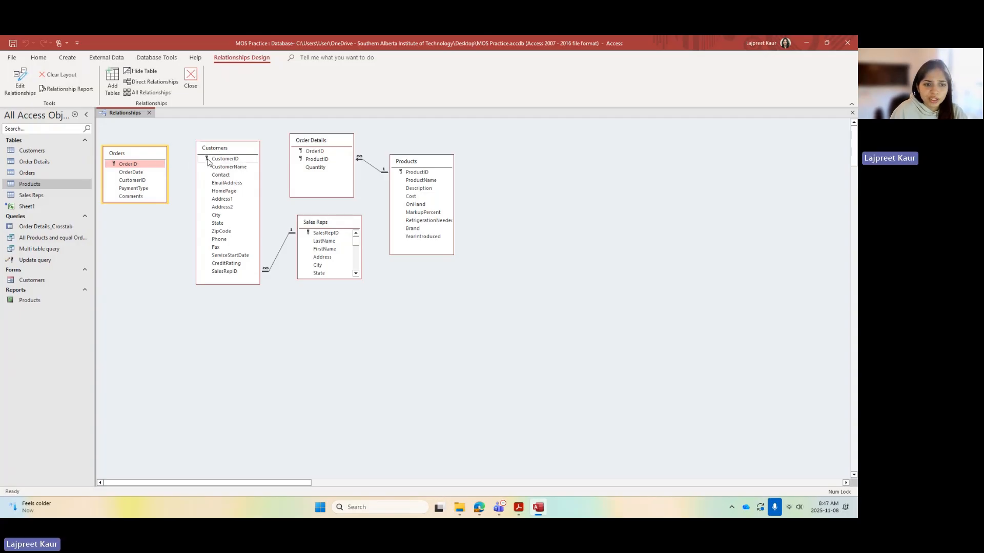
{"action": "left_click", "coordinate": [149, 113]}
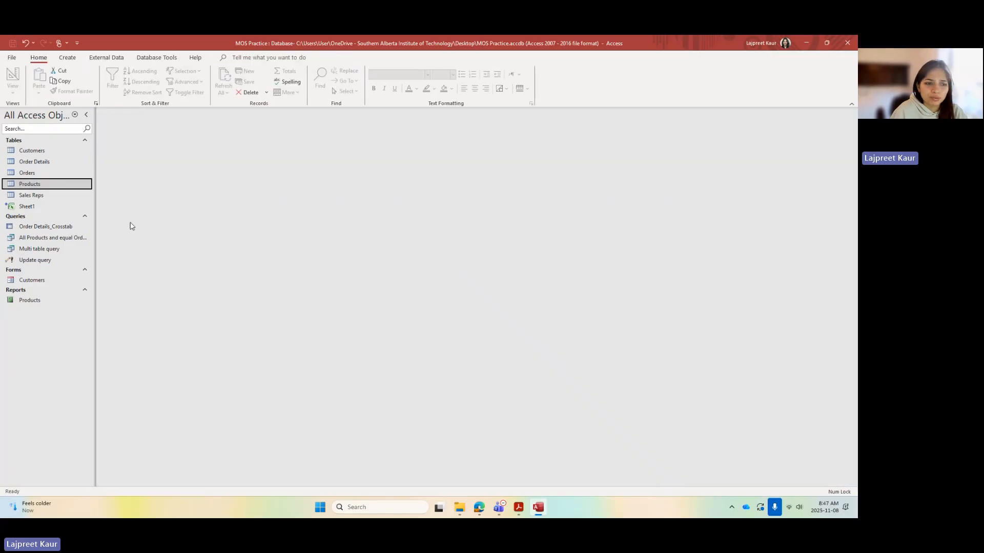
Step: Examine the CustomerID primary key of the Customers table in Design View and close the table
{"action": "left_click", "coordinate": [38, 150]}
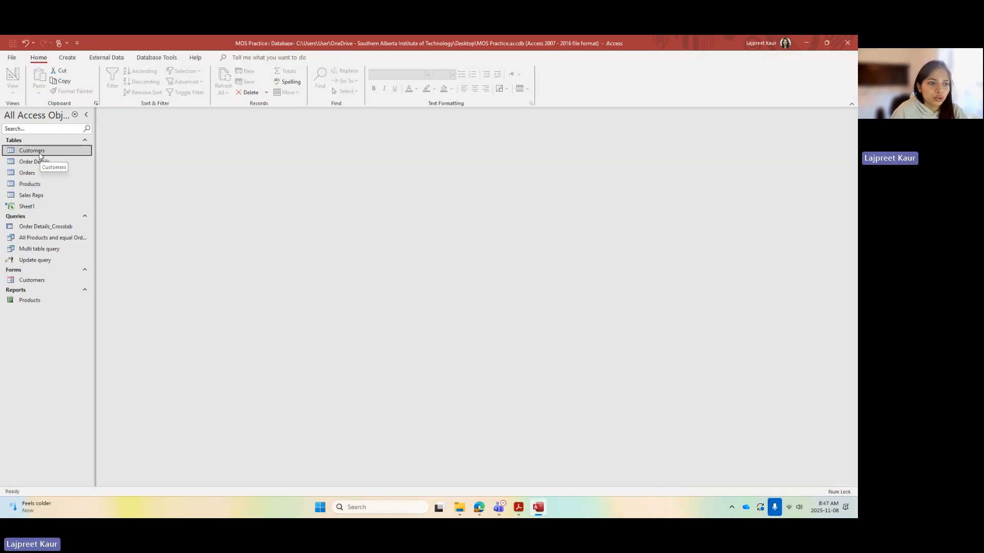
{"action": "double_click", "coordinate": [41, 151]}
{"action": "left_click", "coordinate": [12, 77]}
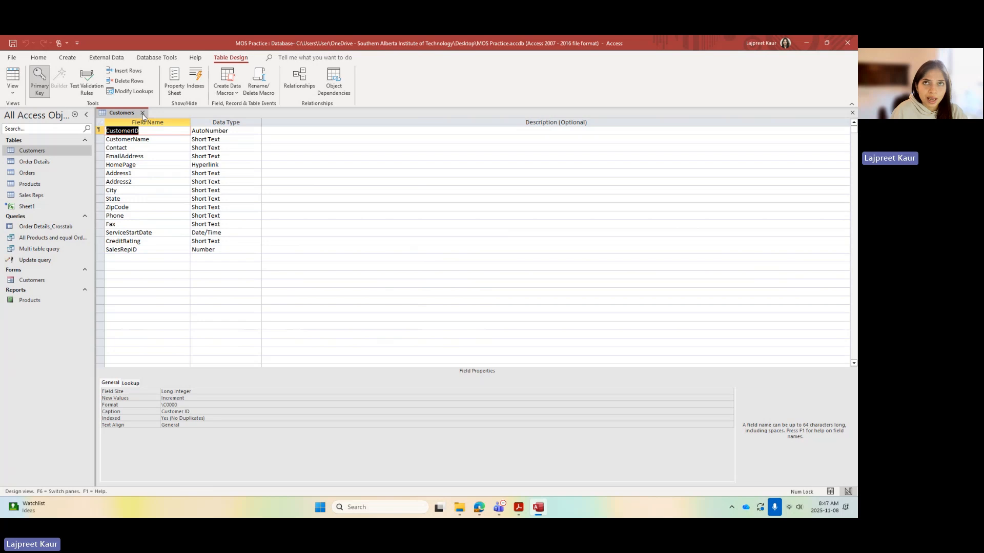
{"action": "left_click", "coordinate": [101, 131]}
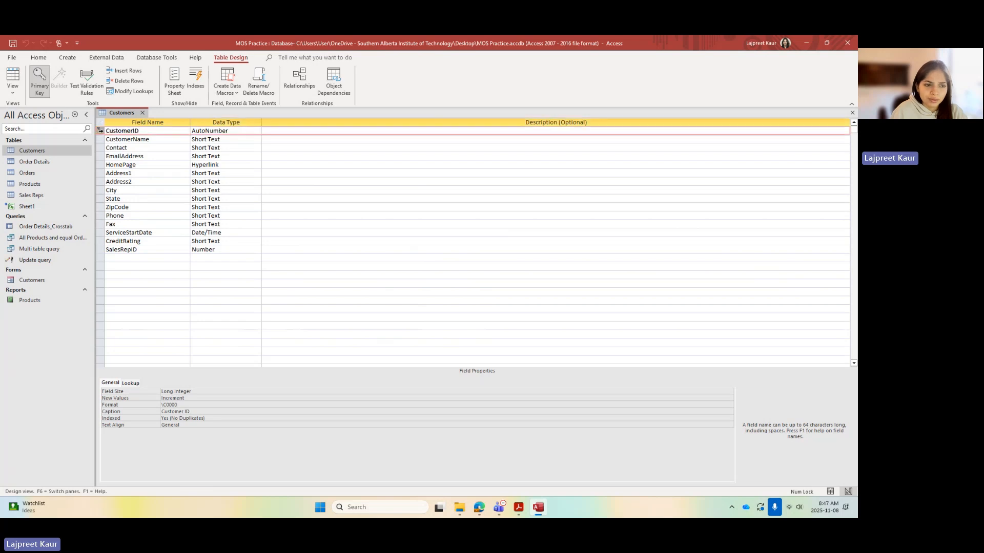
{"action": "left_click", "coordinate": [143, 113]}
Step: Open the Customers, Products, Orders and Order Details tables in Datasheet View to examine their ID fields
{"action": "double_click", "coordinate": [62, 149]}
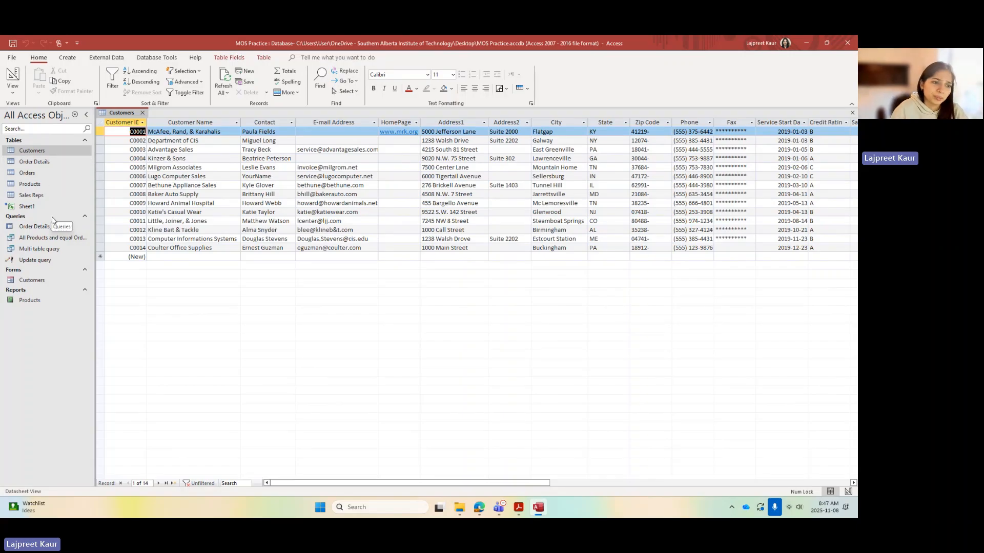
{"action": "left_click", "coordinate": [121, 122]}
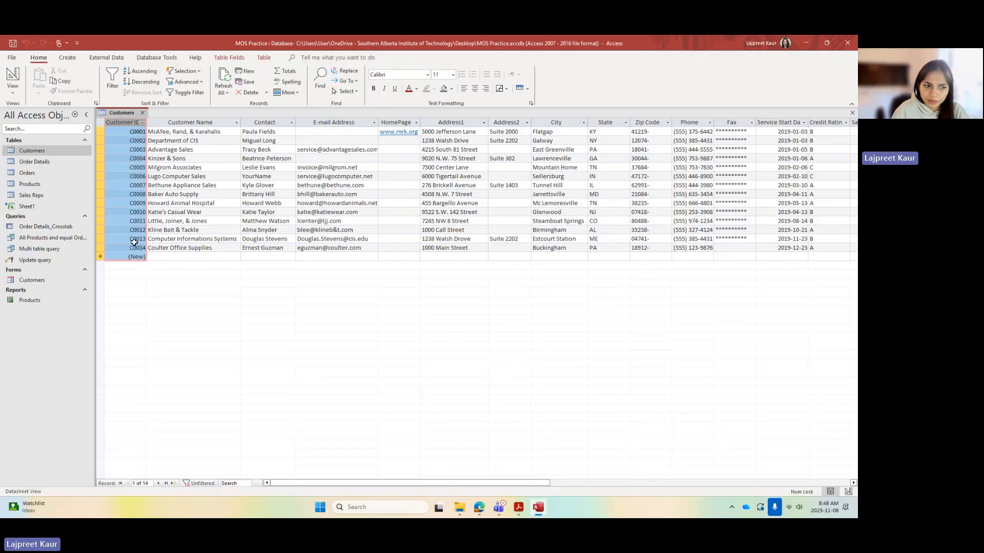
{"action": "double_click", "coordinate": [46, 184]}
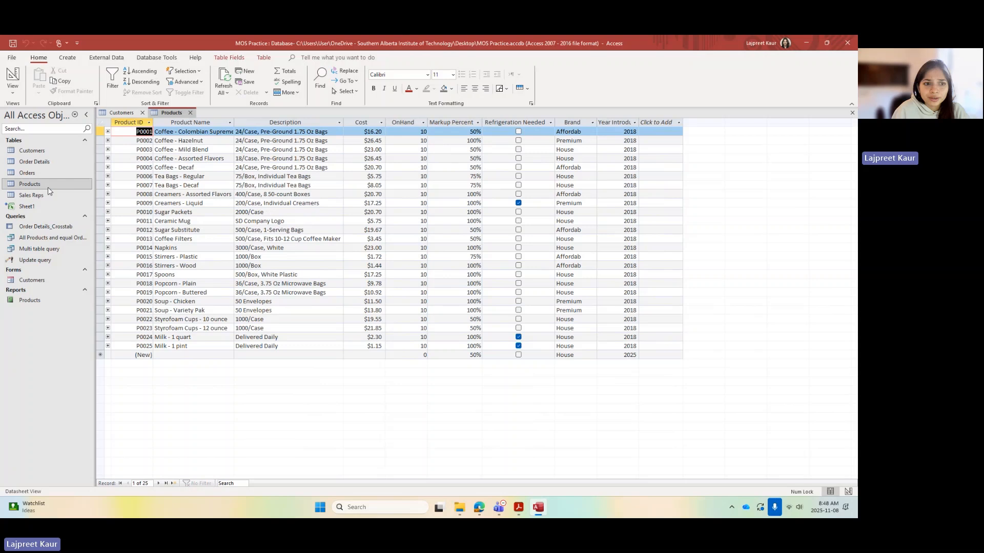
{"action": "double_click", "coordinate": [49, 174]}
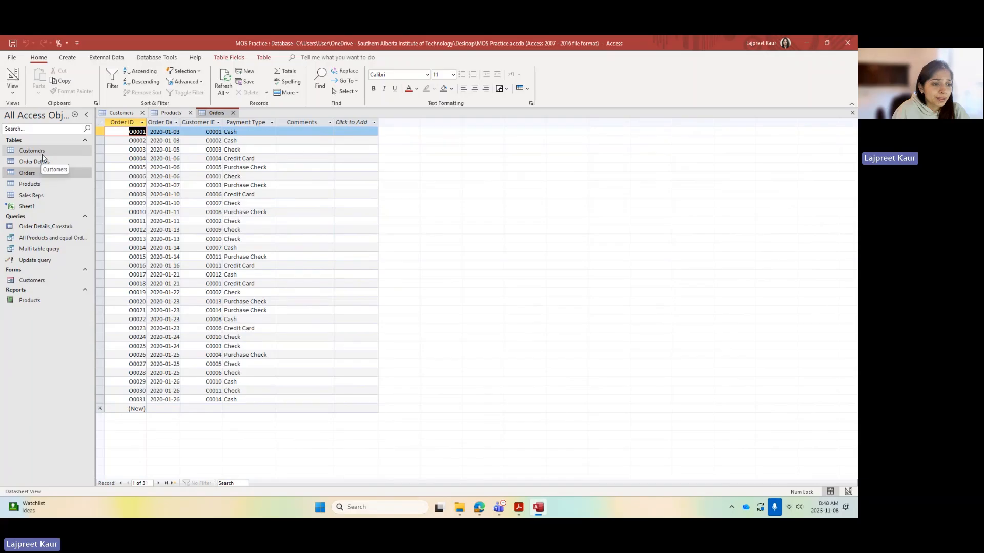
{"action": "double_click", "coordinate": [49, 162]}
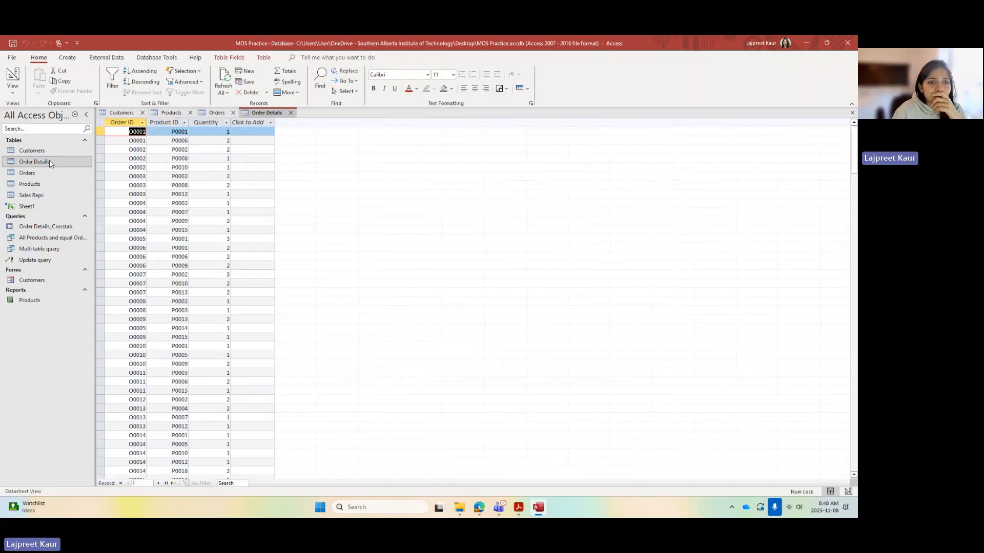
Step: Close the Products and Order Details tables and examine the Order ID and repeated Customer ID values in the Orders datasheet
{"action": "double_click", "coordinate": [28, 173]}
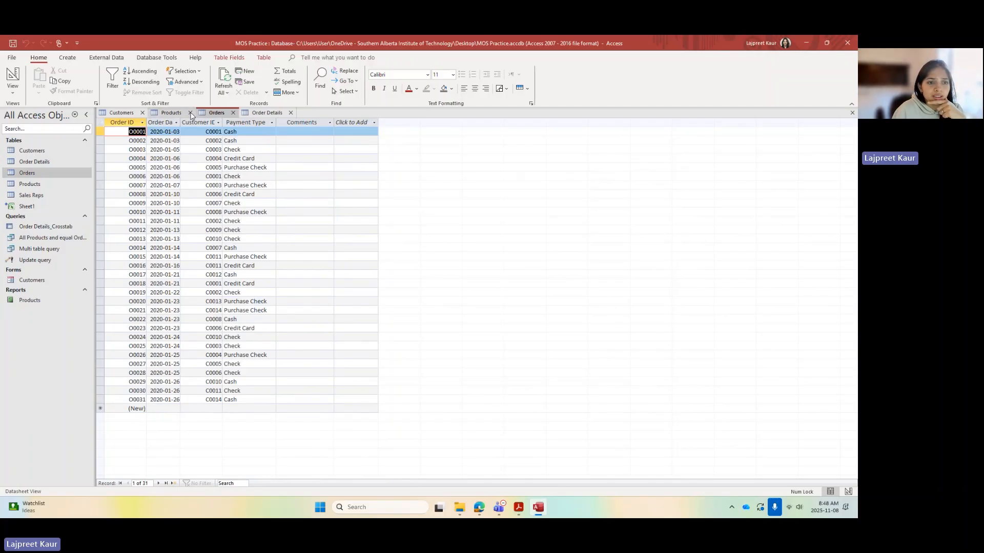
{"action": "left_click", "coordinate": [190, 113]}
{"action": "left_click", "coordinate": [244, 112]}
{"action": "left_click", "coordinate": [203, 122]}
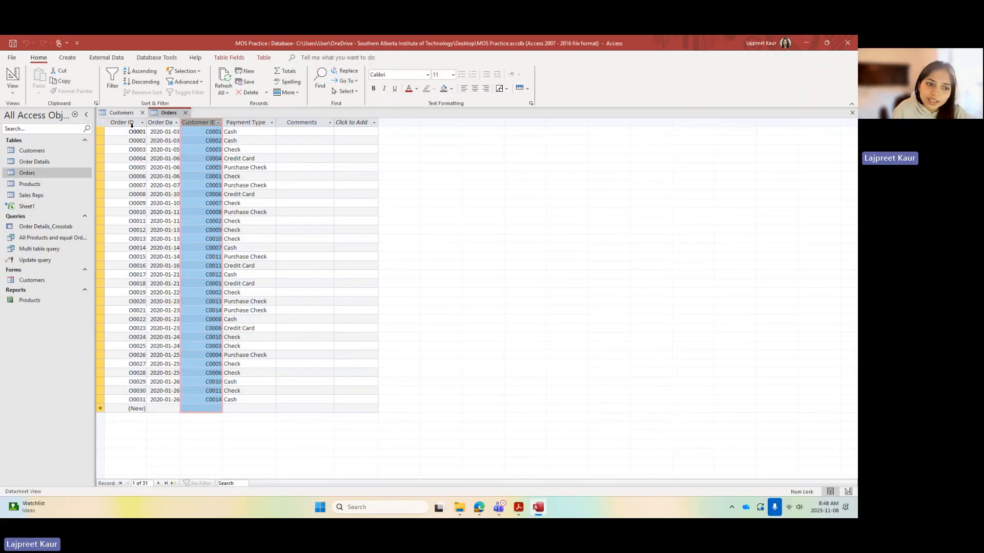
{"action": "left_click", "coordinate": [131, 123]}
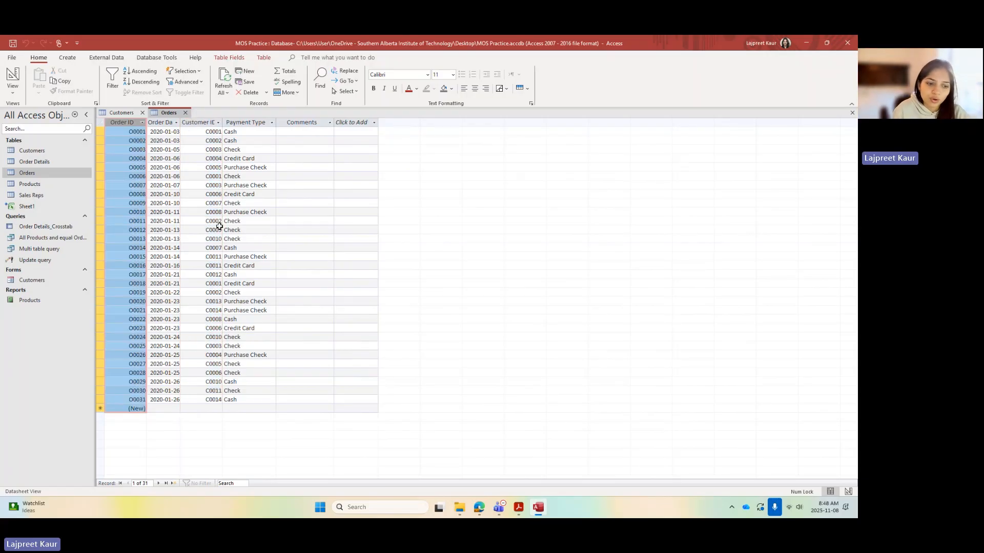
{"action": "left_click", "coordinate": [204, 123]}
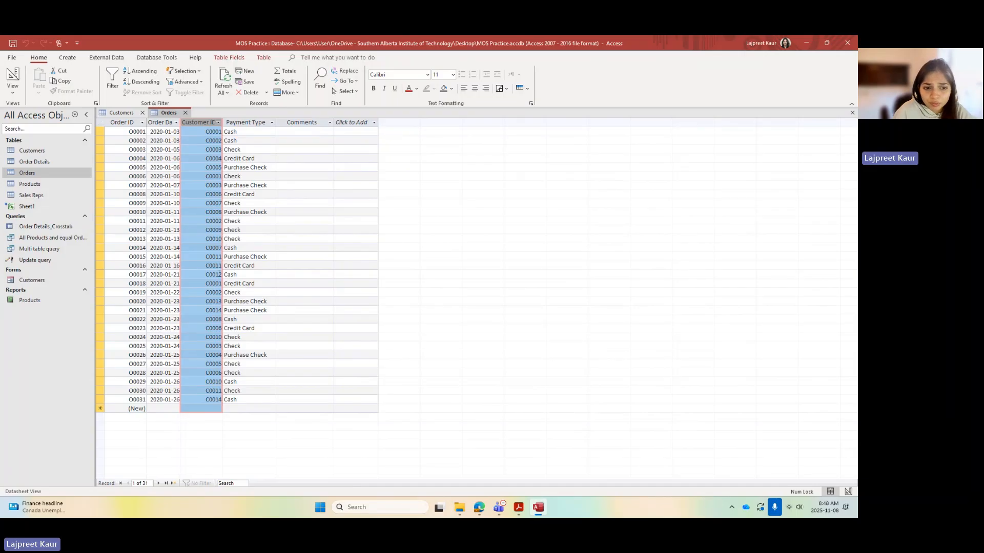
{"action": "left_click_drag", "start_coordinate": [207, 131], "coordinate": [227, 150]}
{"action": "left_click_drag", "start_coordinate": [208, 284], "coordinate": [222, 282]}
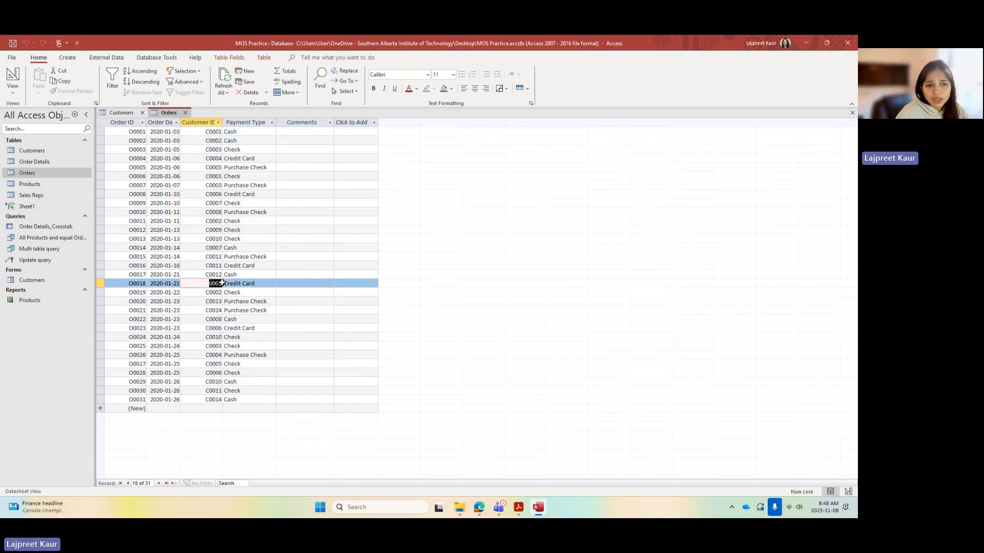
{"action": "left_click", "coordinate": [249, 141]}
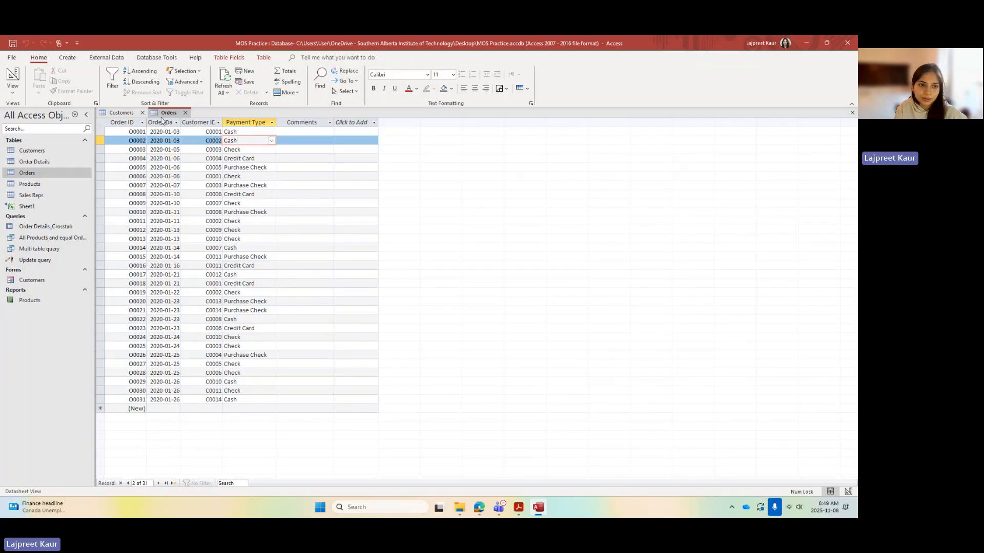
Step: Remove the primary key from the Customers table's CustomerID field in Design View, reassign it, and close the table, saving the design
{"action": "left_click", "coordinate": [122, 113]}
{"action": "left_click", "coordinate": [13, 76]}
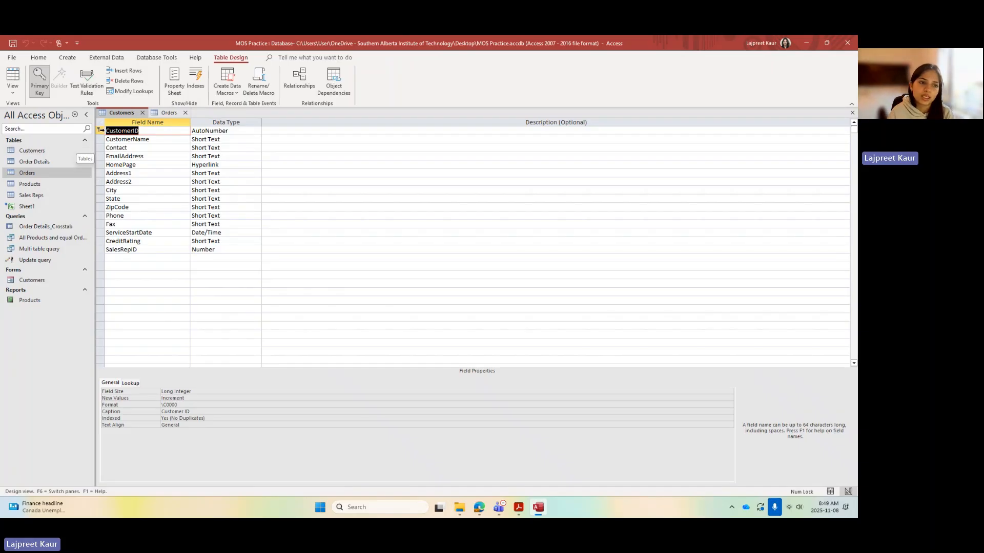
{"action": "left_click", "coordinate": [101, 132]}
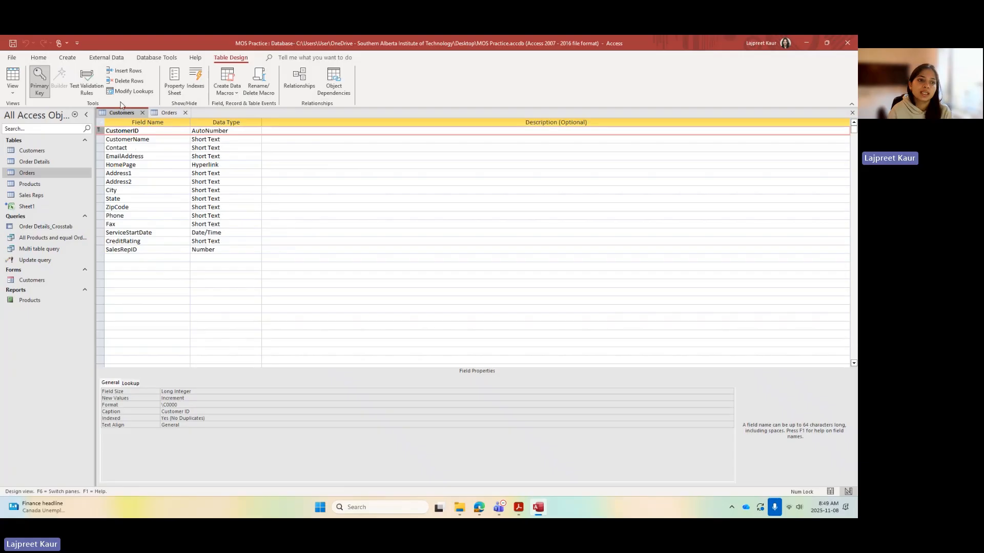
{"action": "left_click", "coordinate": [40, 82]}
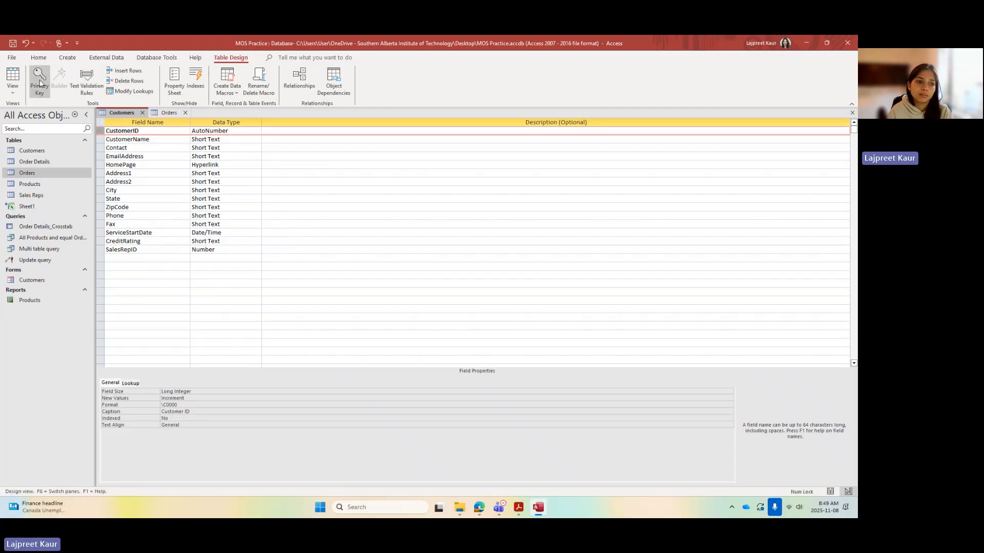
{"action": "left_click", "coordinate": [40, 82]}
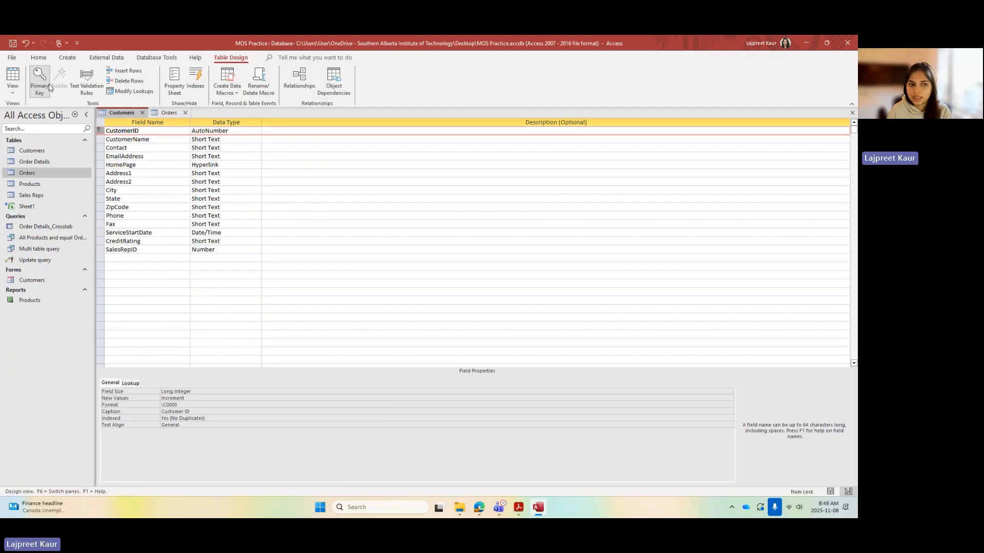
{"action": "left_click", "coordinate": [142, 112]}
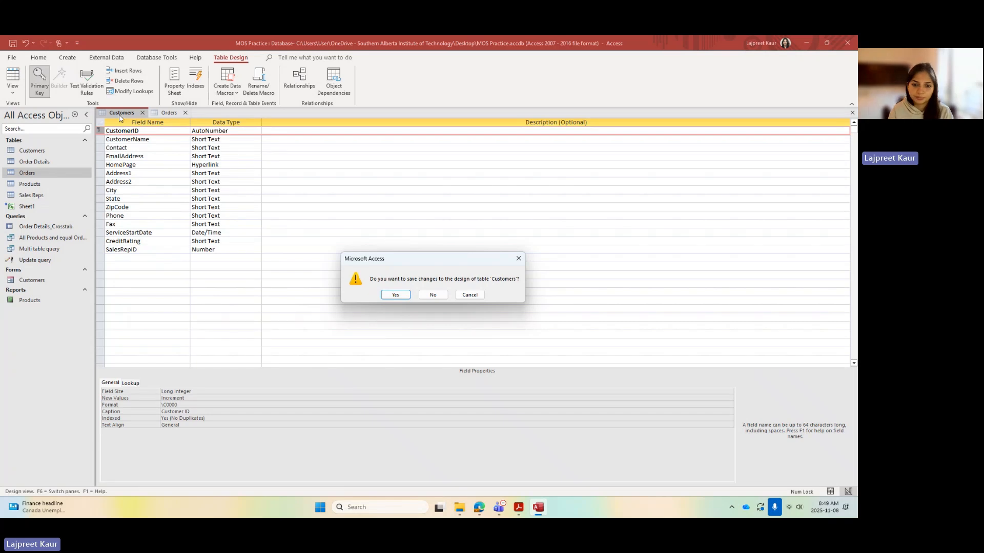
{"action": "left_click", "coordinate": [395, 295]}
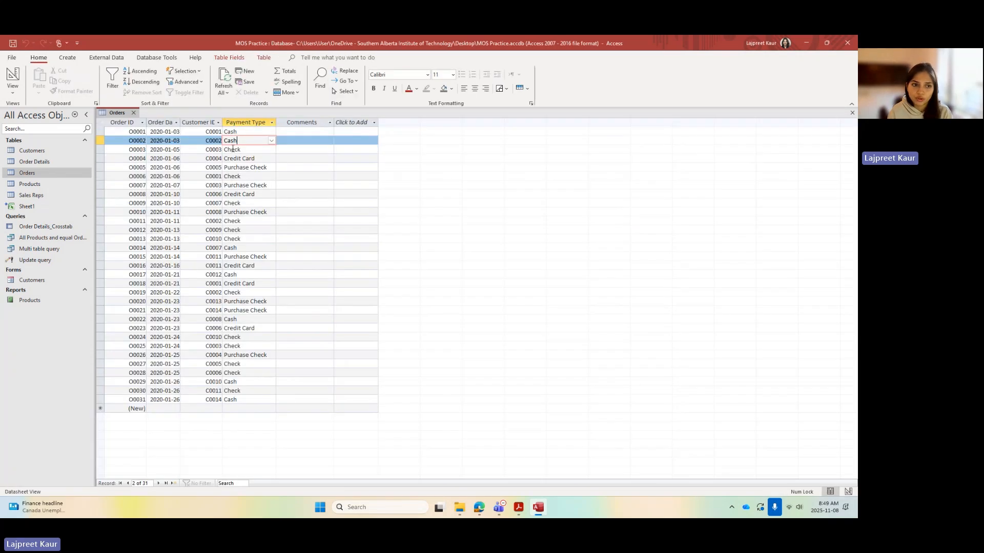
Step: Close the Orders table and compare the CustomerID fields of Customers and Orders in the Relationships window
{"action": "left_click", "coordinate": [134, 112]}
{"action": "left_click", "coordinate": [157, 57]}
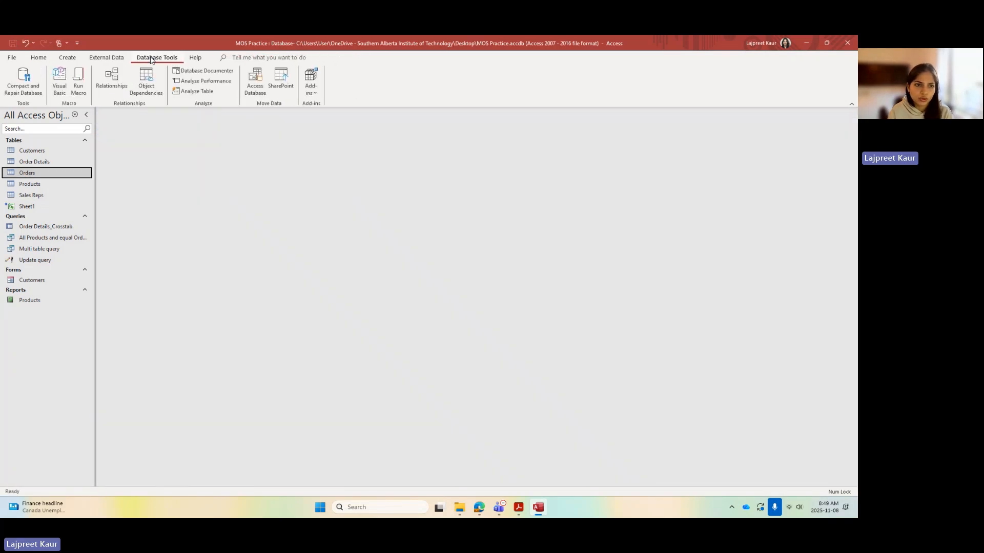
{"action": "left_click", "coordinate": [111, 79]}
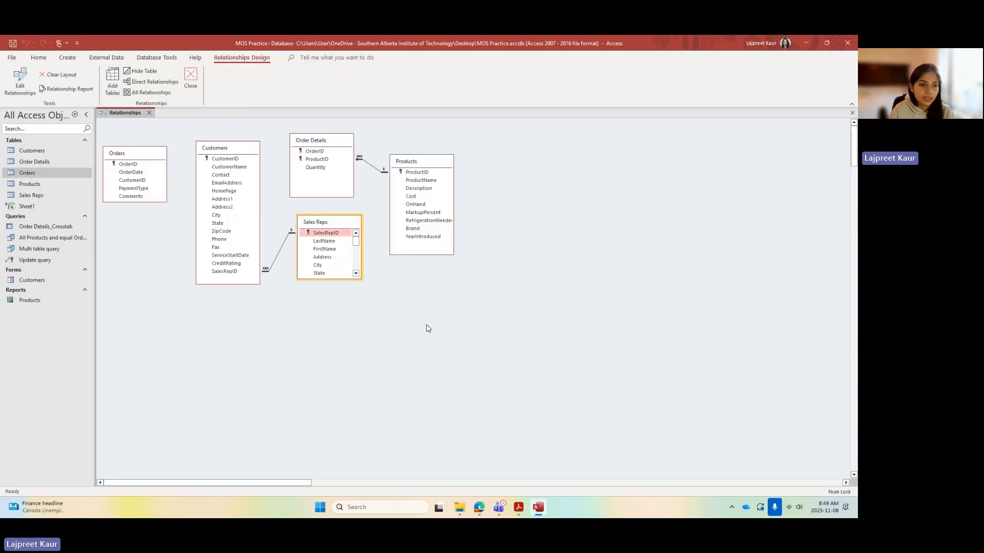
{"action": "left_click", "coordinate": [230, 163]}
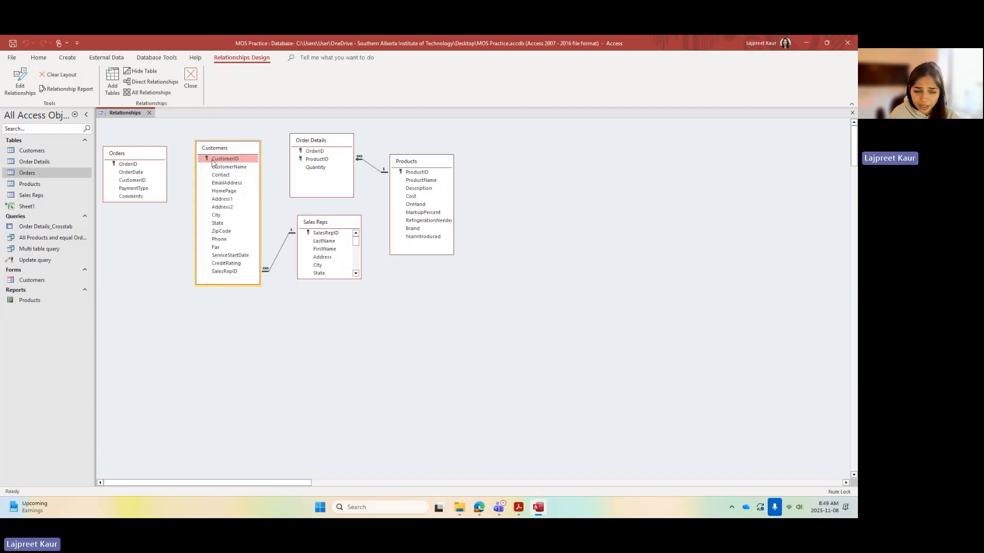
{"action": "mouse_move", "coordinate": [213, 163]}
{"action": "left_mouse_down"}
{"action": "mouse_move", "coordinate": [146, 187]}
{"action": "mouse_move", "coordinate": [206, 160]}
{"action": "left_mouse_up"}
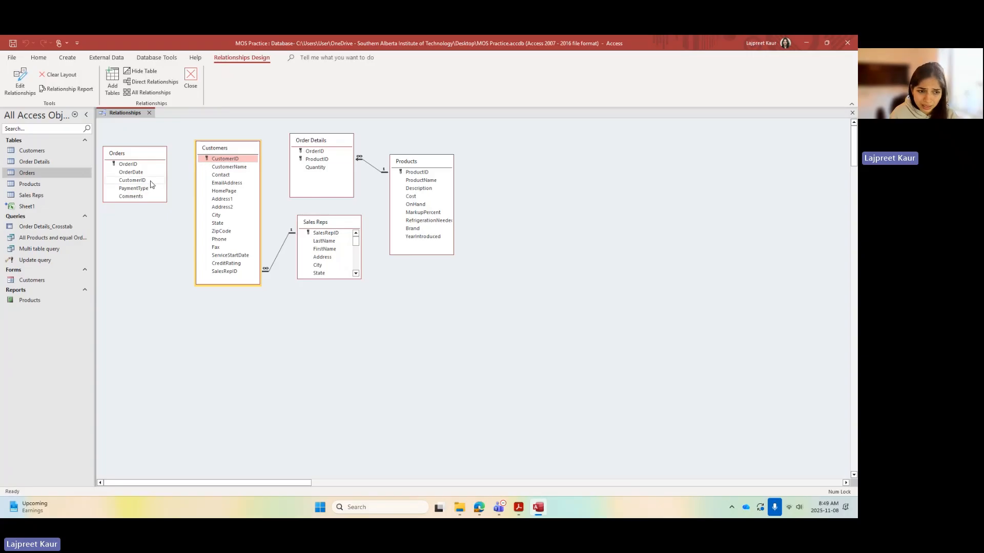
{"action": "left_click", "coordinate": [155, 181]}
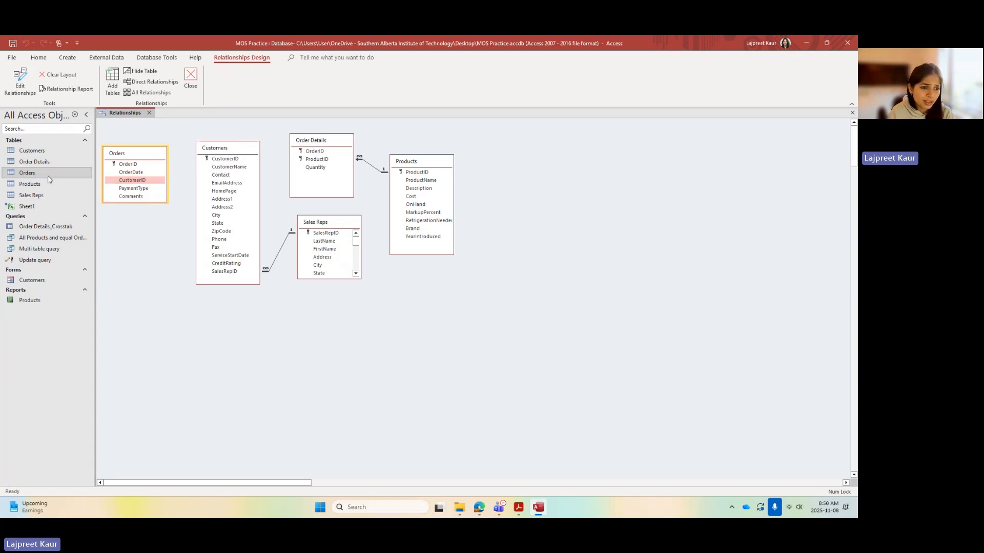
Step: Rename the Customers table's CustomerID field to CustomerNumber in Design View and close the table, saving the design
{"action": "left_click", "coordinate": [43, 151]}
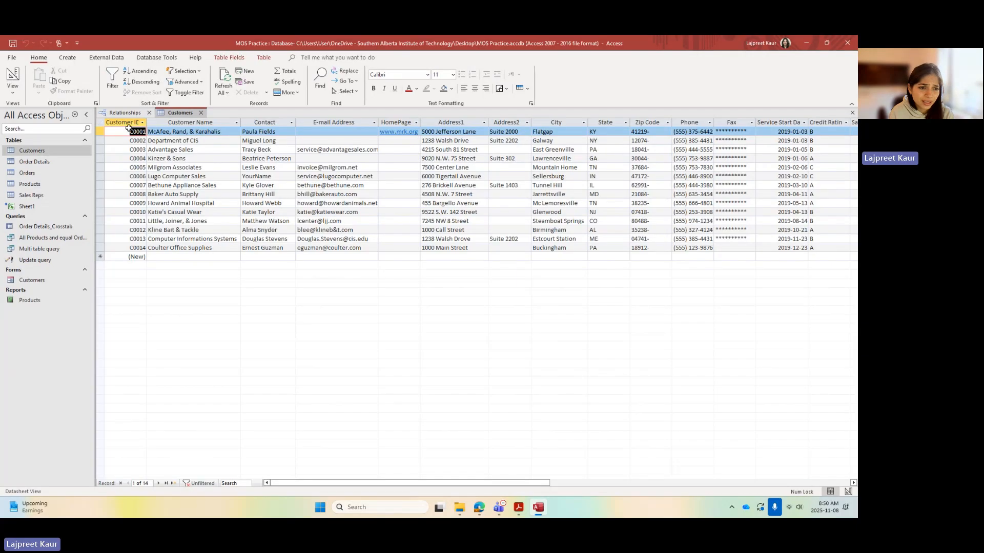
{"action": "left_click", "coordinate": [128, 122]}
{"action": "left_click", "coordinate": [12, 77]}
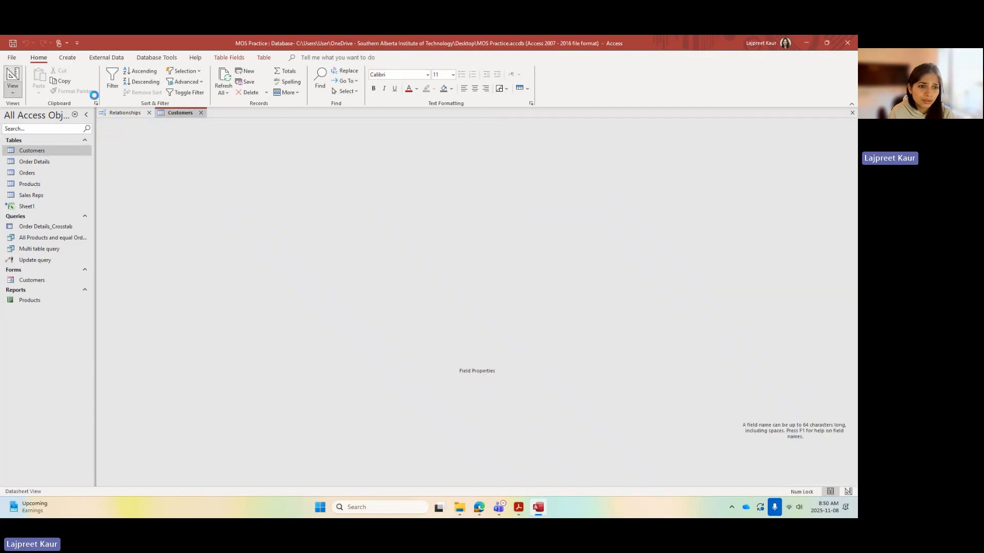
{"action": "left_click", "coordinate": [152, 130]}
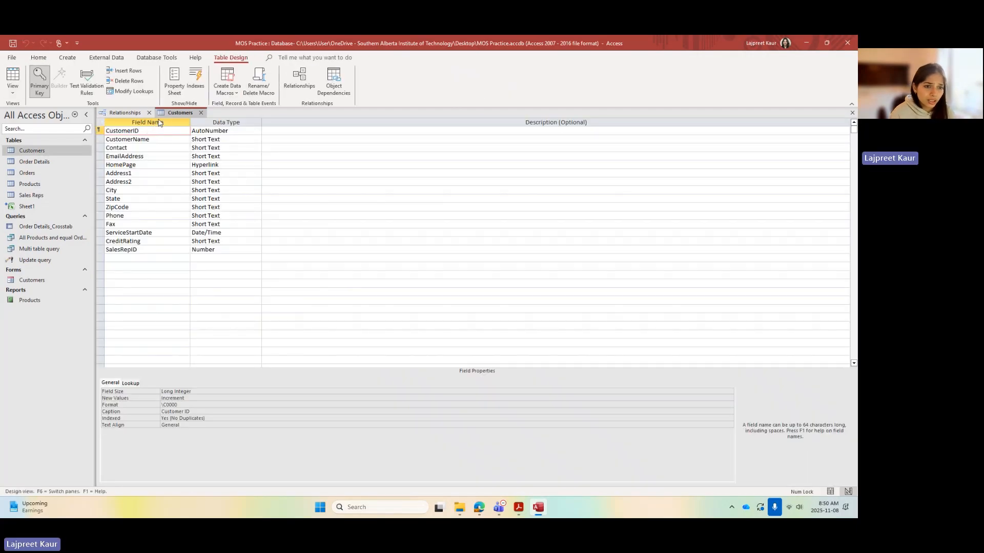
{"action": "key", "text": "BackSpace"}
{"action": "key", "text": "BackSpace"}
{"action": "type", "text": "N"}
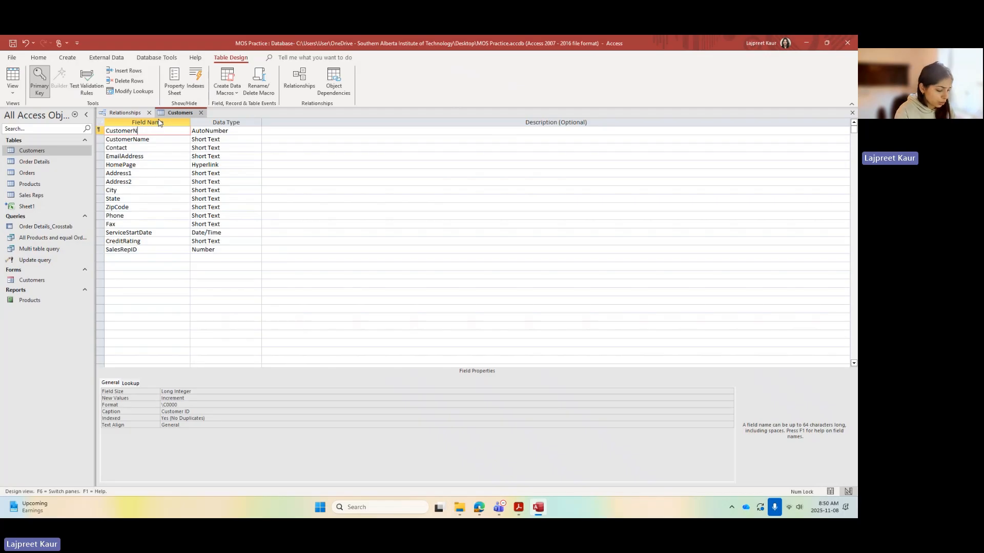
{"action": "type", "text": "umber"}
{"action": "left_click", "coordinate": [201, 113]}
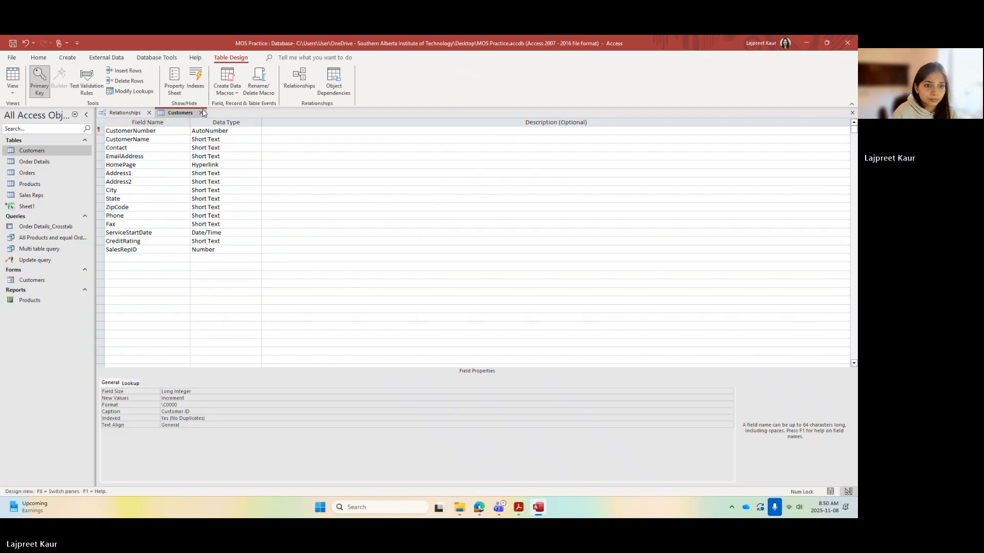
{"action": "left_click", "coordinate": [394, 296]}
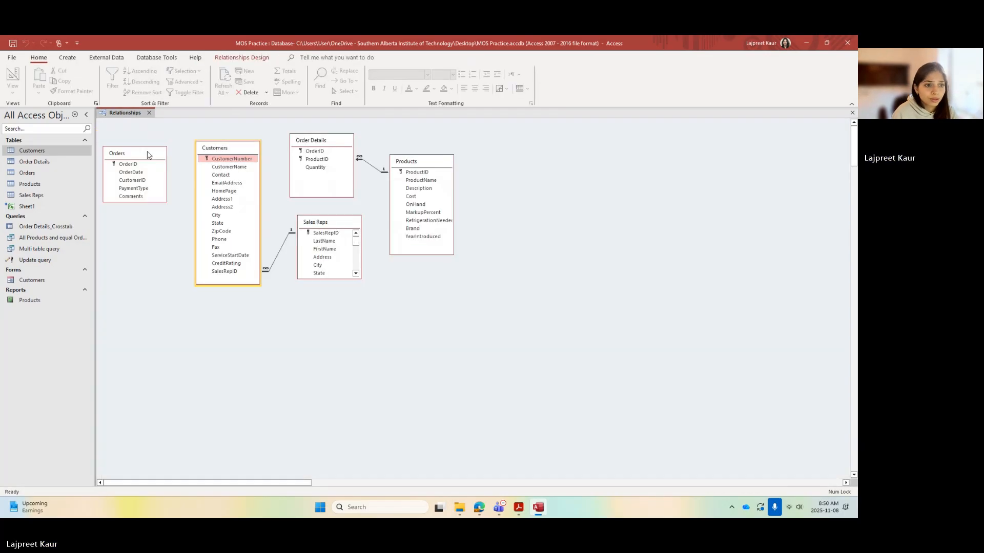
Step: Create a relationship from CustomerNumber in Customers to CustomerID in Orders, with Enforce Referential Integrity enabled
{"action": "left_click", "coordinate": [218, 161]}
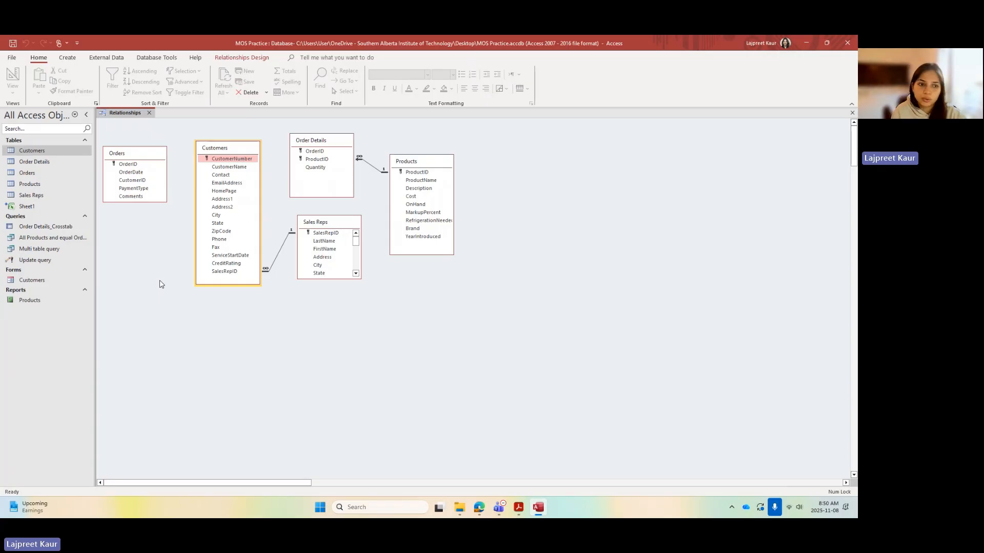
{"action": "left_click", "coordinate": [215, 161]}
{"action": "left_click_drag", "start_coordinate": [213, 160], "coordinate": [145, 181]}
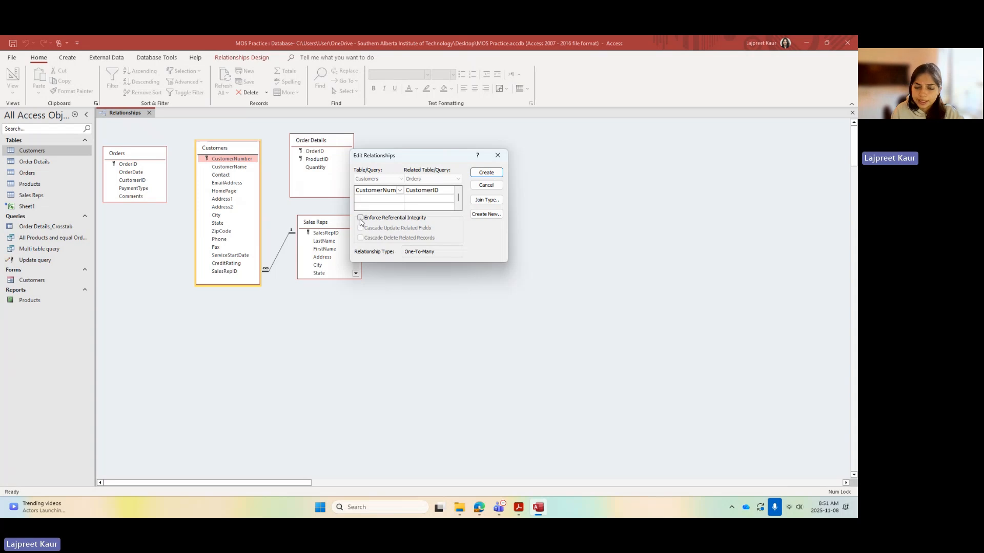
{"action": "left_click", "coordinate": [361, 218]}
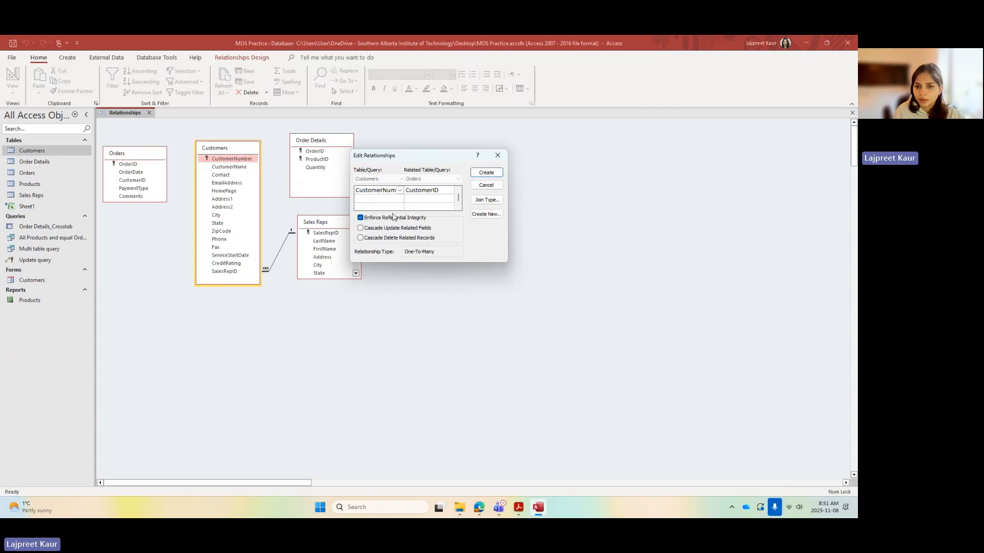
{"action": "left_click", "coordinate": [486, 174]}
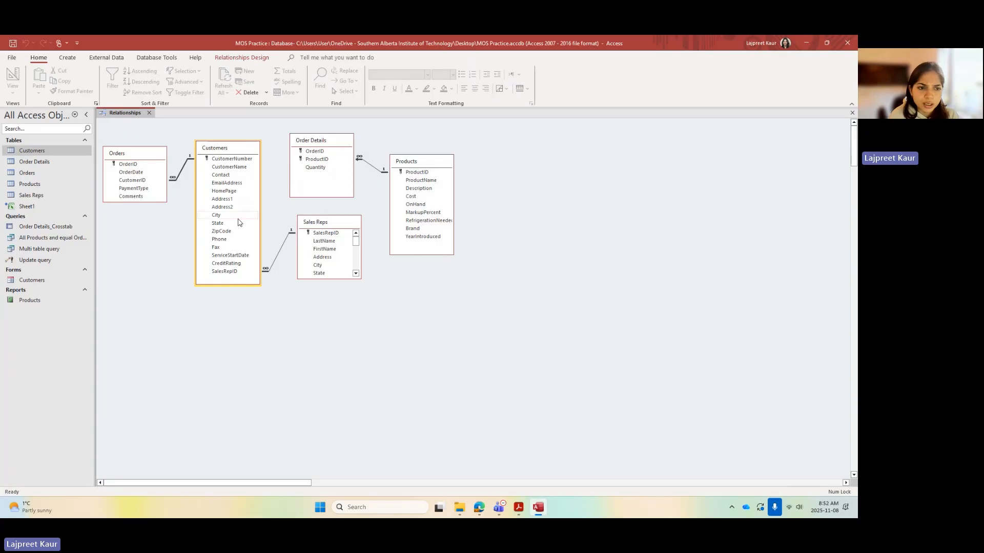
Step: Review the join type options of the Customers–Orders relationship and close the Relationships window, saving its layout
{"action": "double_click", "coordinate": [180, 175]}
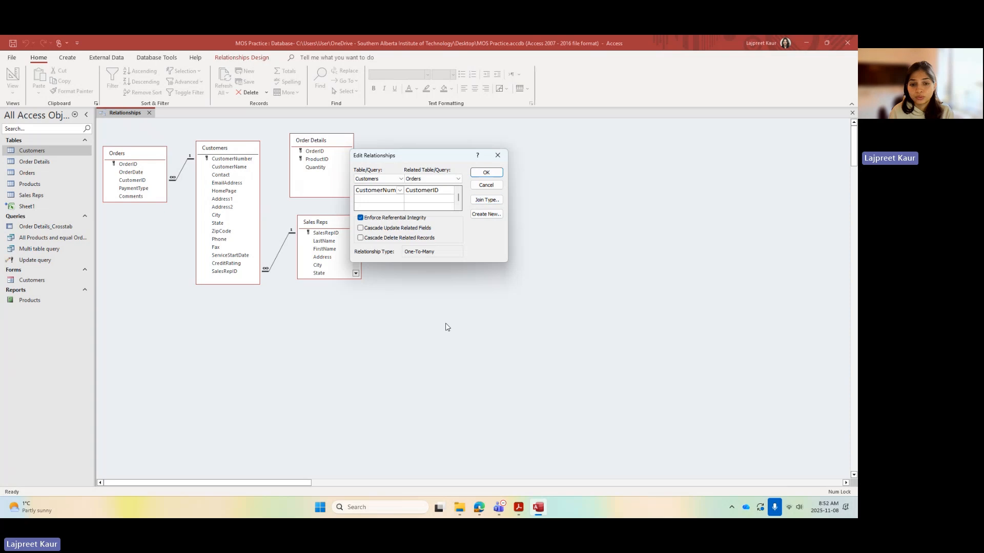
{"action": "left_click", "coordinate": [487, 205]}
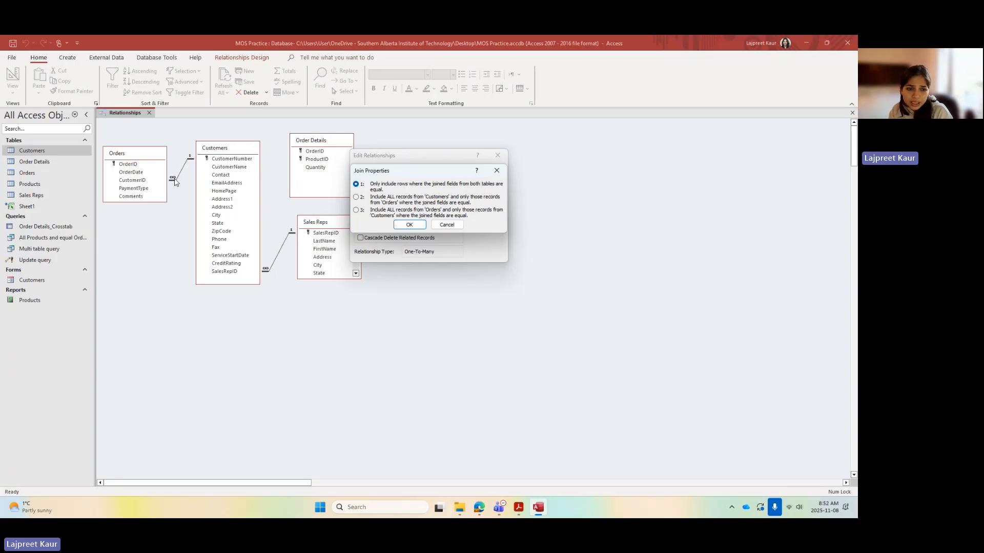
{"action": "left_click", "coordinate": [495, 171]}
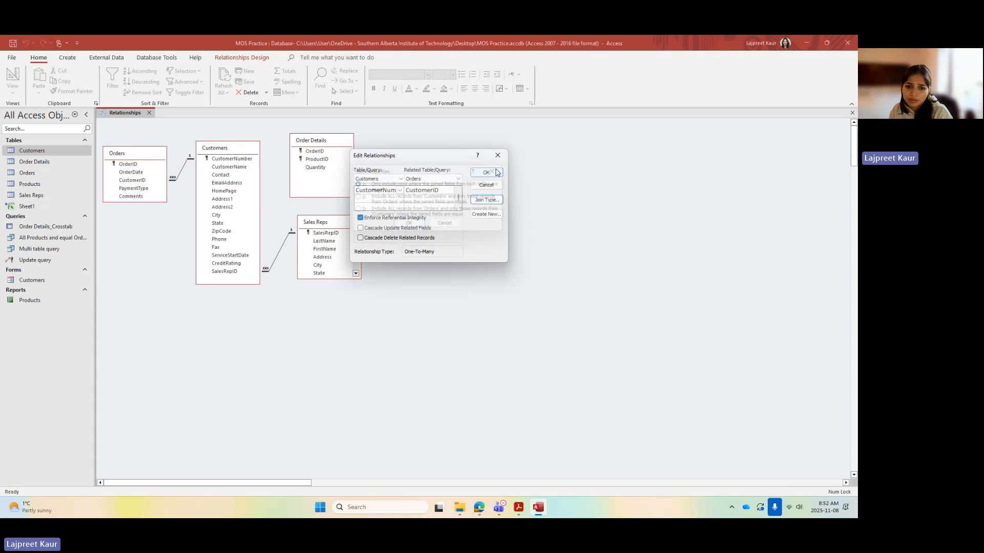
{"action": "left_click", "coordinate": [497, 155]}
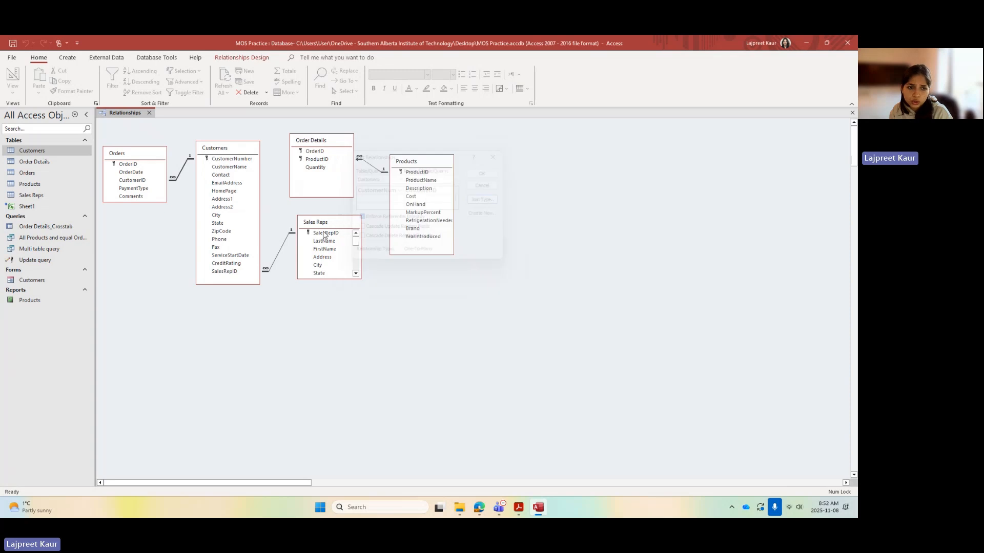
{"action": "left_click", "coordinate": [150, 113]}
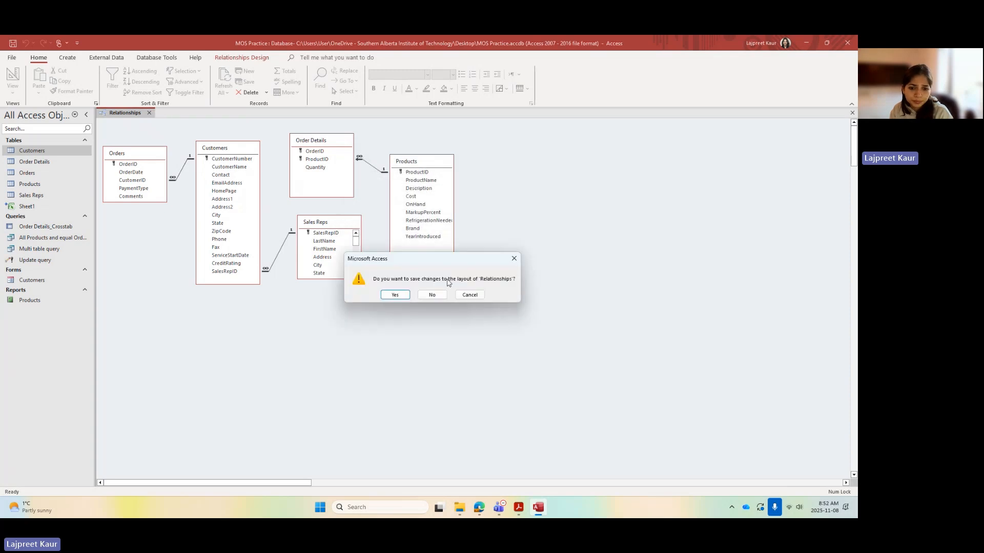
{"action": "left_click", "coordinate": [397, 296]}
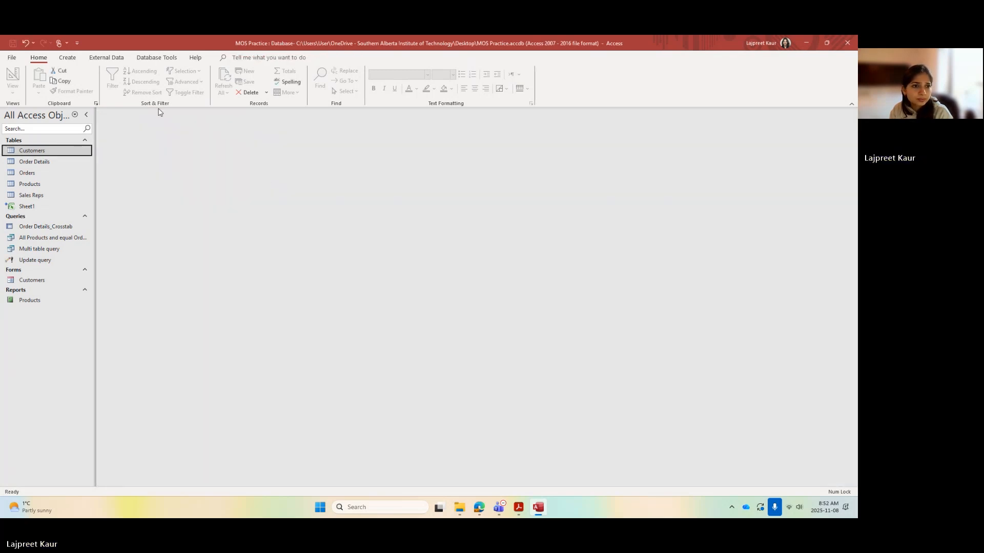
Step: Create a new query in Design View and add the Customers and Orders tables to it
{"action": "left_click", "coordinate": [67, 57]}
{"action": "left_click", "coordinate": [205, 186]}
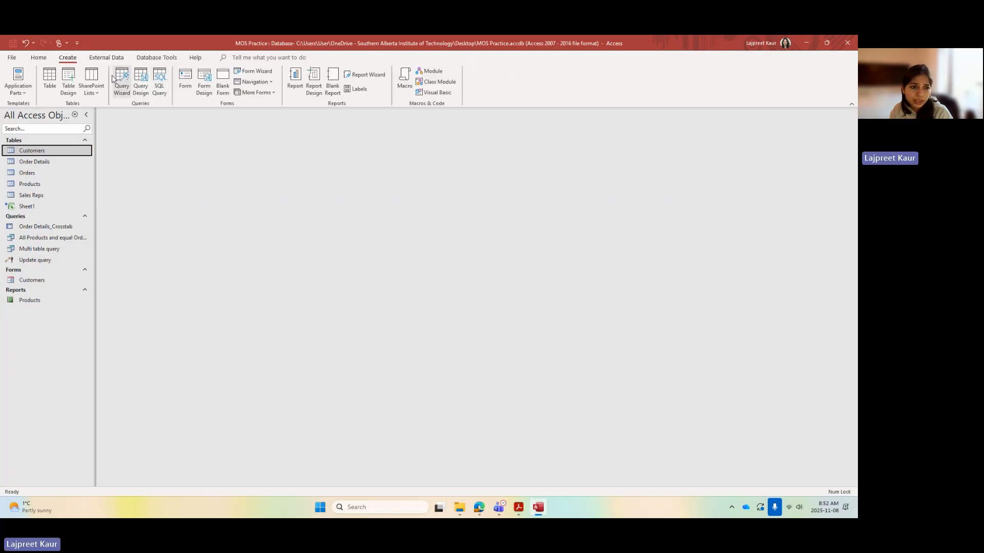
{"action": "left_click", "coordinate": [140, 82]}
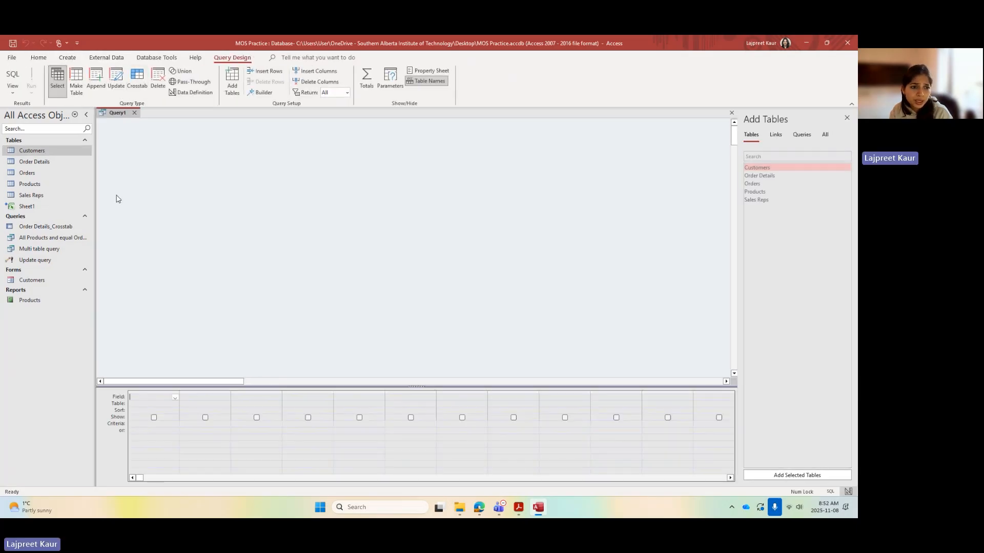
{"action": "left_click_drag", "start_coordinate": [193, 172], "coordinate": [193, 172]}
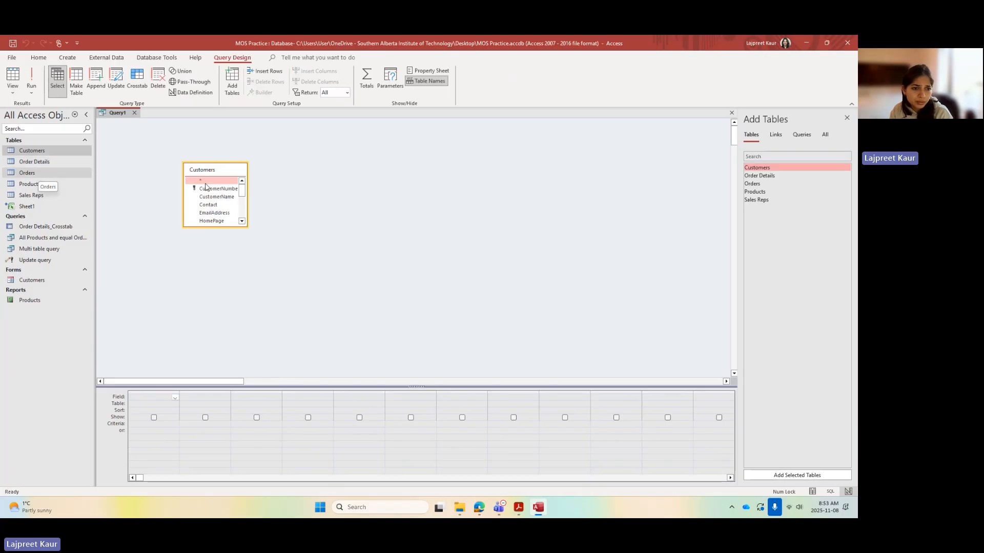
{"action": "left_click", "coordinate": [67, 177]}
{"action": "left_click_drag", "start_coordinate": [67, 178], "coordinate": [292, 167]}
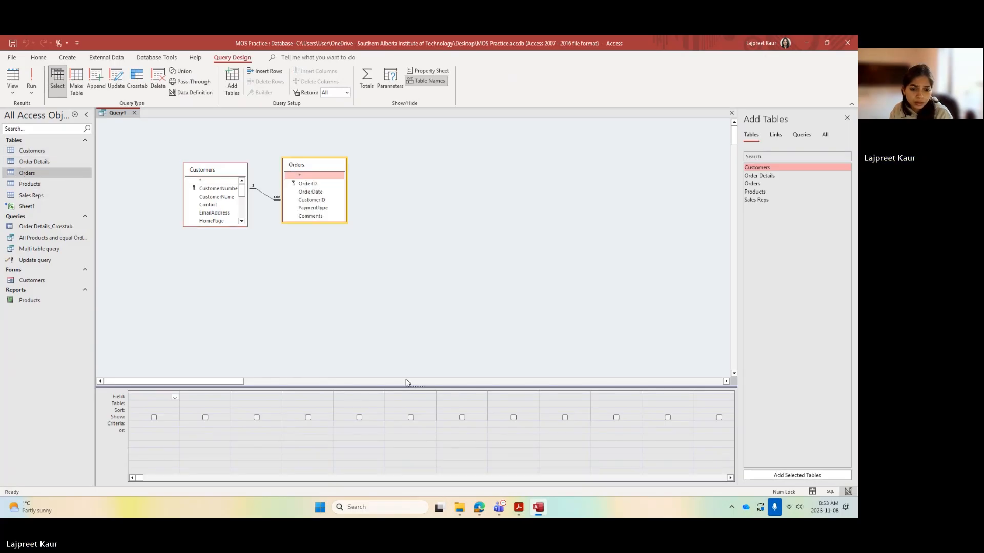
Step: Enlarge the design grid and the Customers field list, and add CustomerNumber and CustomerName from Customers plus OrderID and OrderDate from Orders
{"action": "left_click_drag", "start_coordinate": [415, 389], "coordinate": [412, 330]}
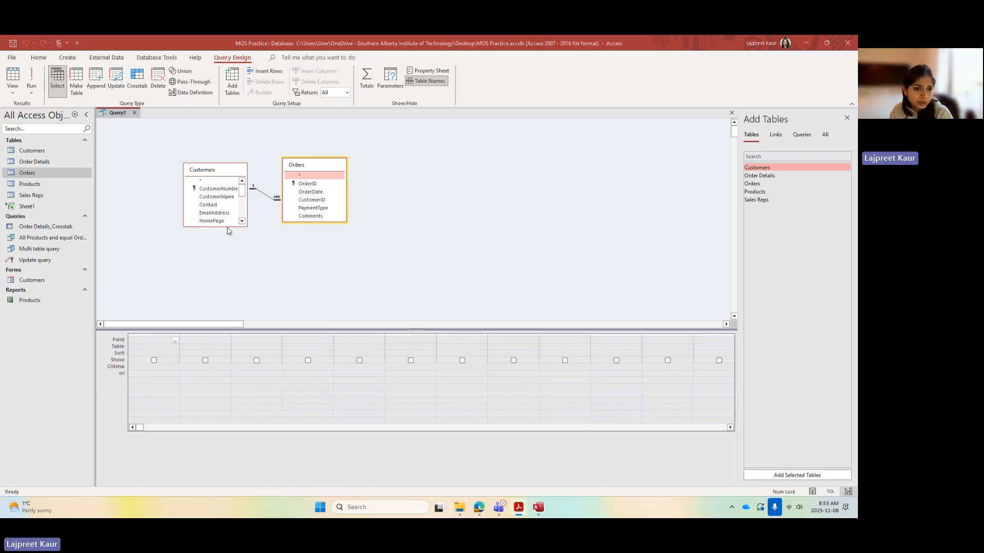
{"action": "left_click_drag", "start_coordinate": [227, 227], "coordinate": [227, 299]}
{"action": "left_click_drag", "start_coordinate": [213, 197], "coordinate": [219, 190]}
{"action": "double_click", "coordinate": [217, 188]}
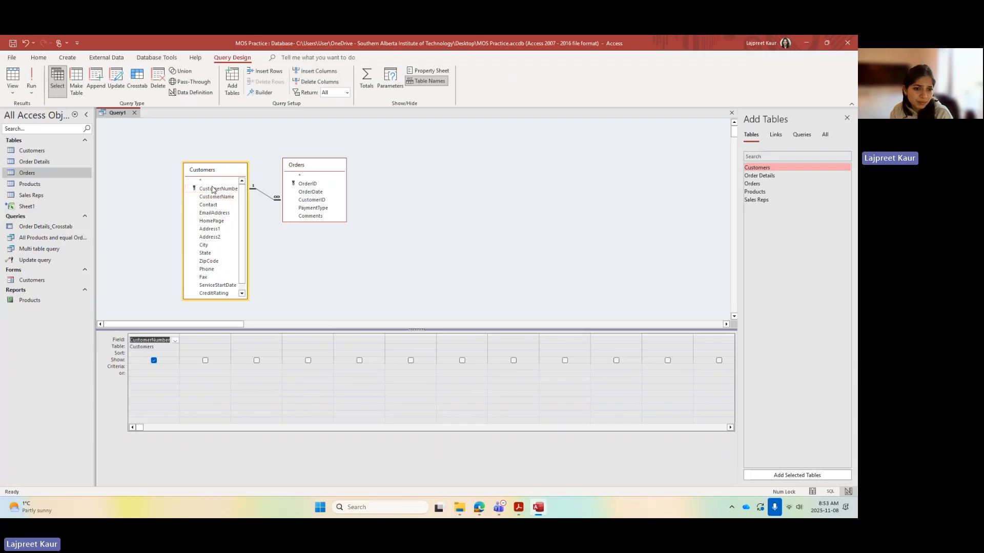
{"action": "double_click", "coordinate": [216, 197]}
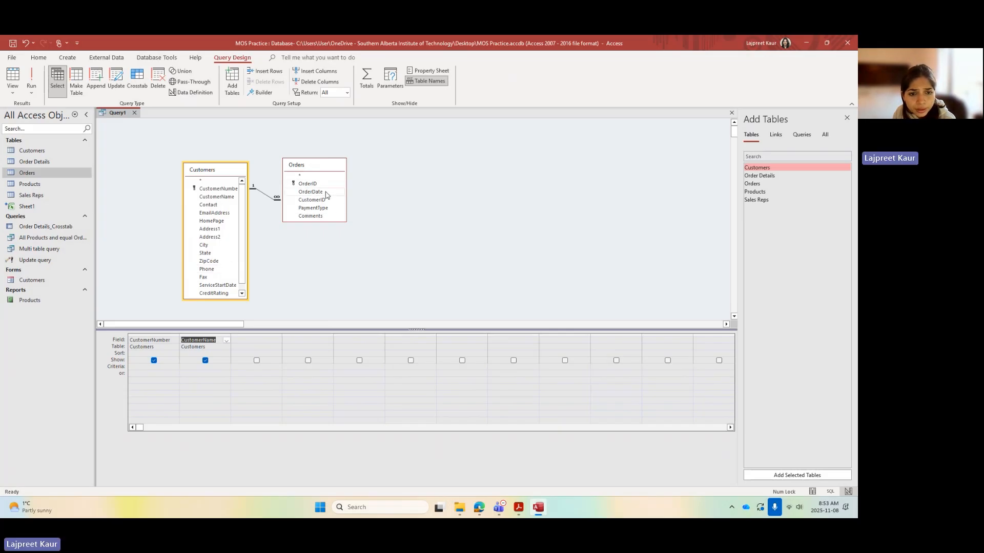
{"action": "double_click", "coordinate": [324, 185]}
{"action": "double_click", "coordinate": [325, 193]}
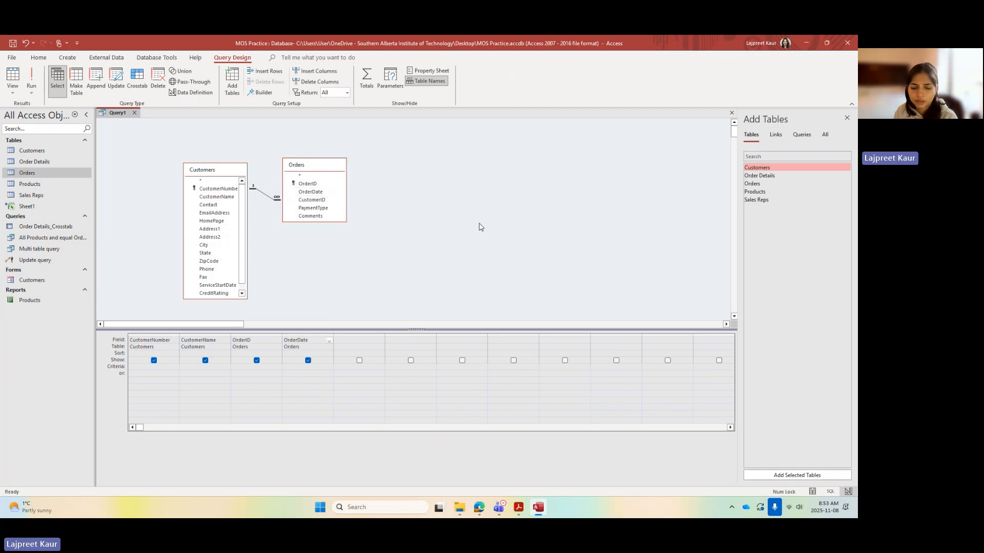
Step: View the query's records in Datasheet View, examine the Customer ID column and return to Design View
{"action": "left_click", "coordinate": [13, 77]}
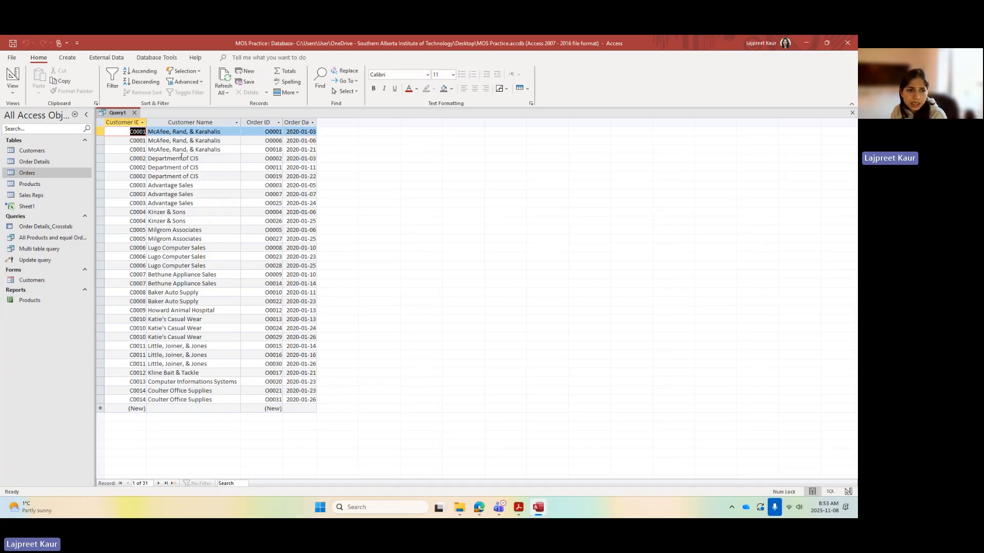
{"action": "left_click", "coordinate": [129, 122]}
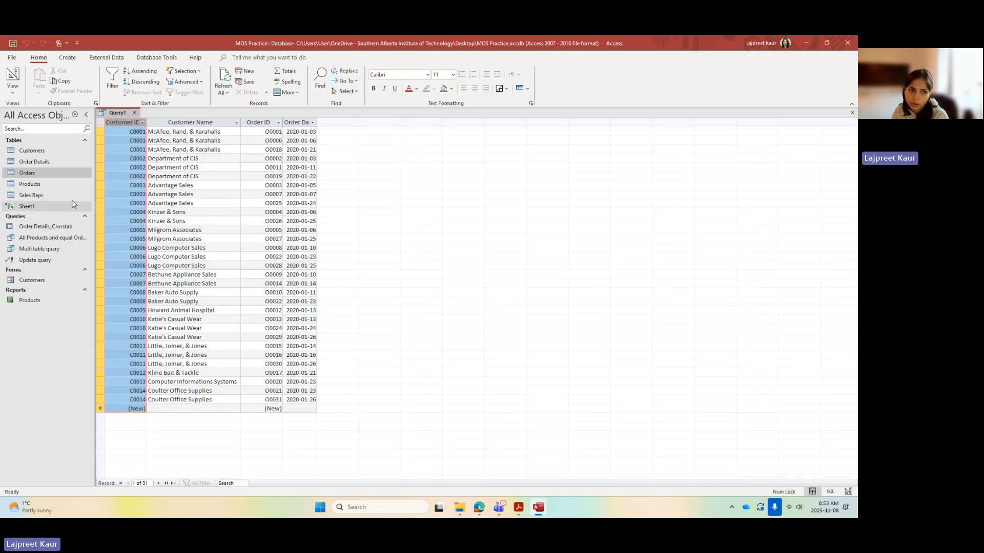
{"action": "left_click", "coordinate": [13, 75]}
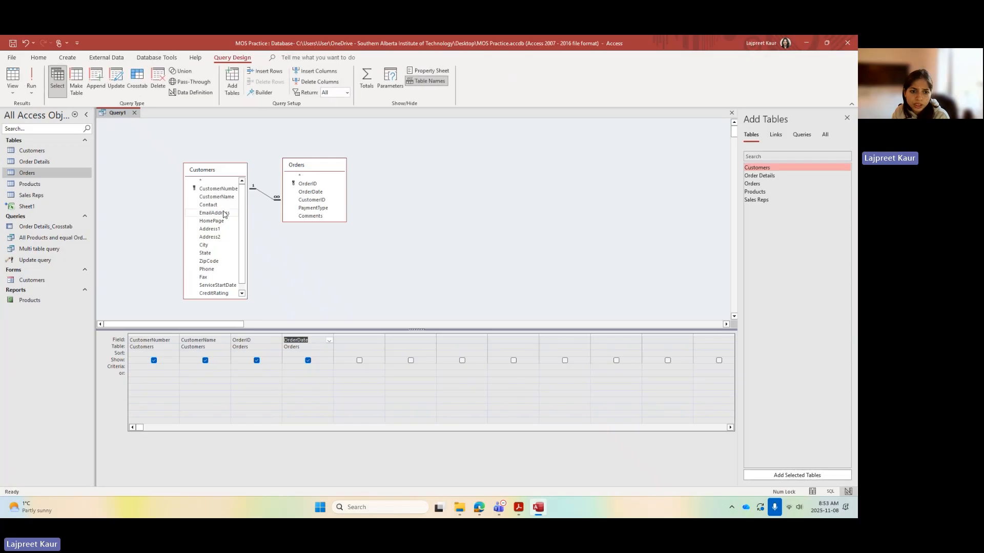
Step: Set the Customers–Orders join to include all records from Customers, and check the Customer ID column in the query results
{"action": "double_click", "coordinate": [269, 199]}
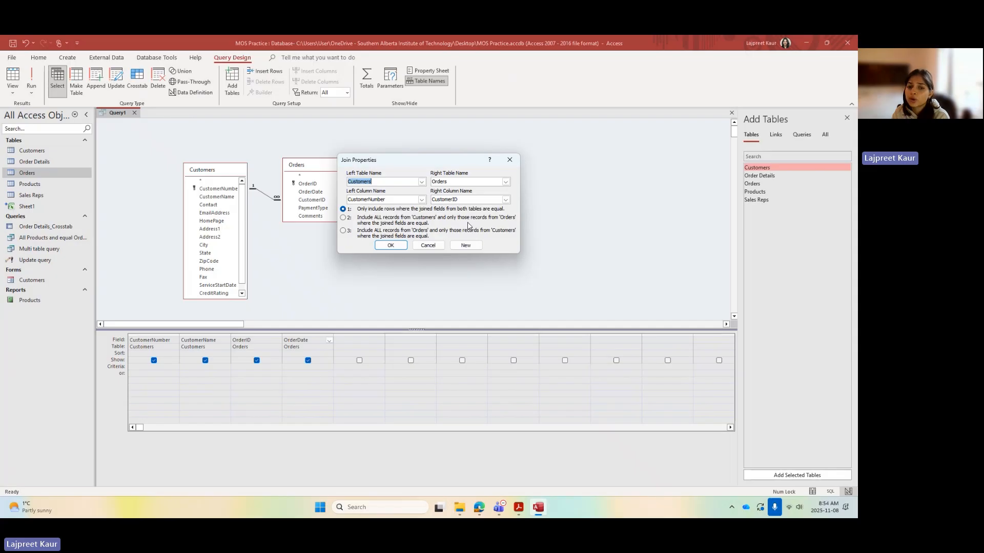
{"action": "left_click", "coordinate": [343, 218]}
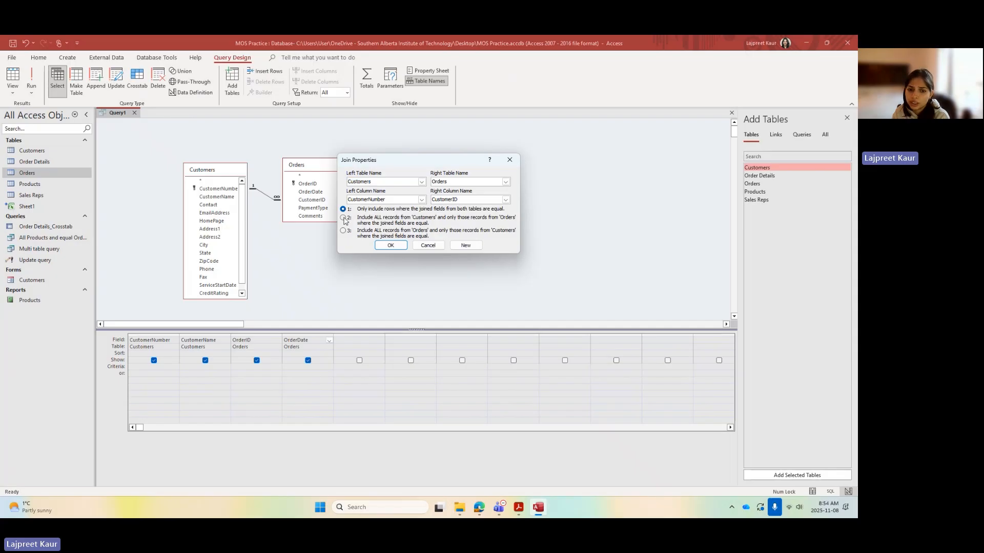
{"action": "left_click", "coordinate": [391, 245]}
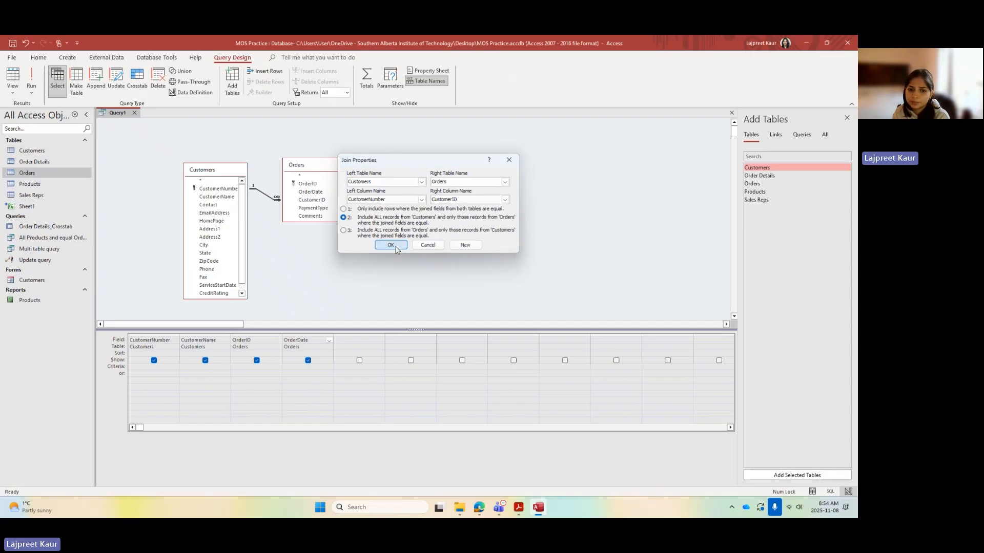
{"action": "left_click", "coordinate": [17, 85]}
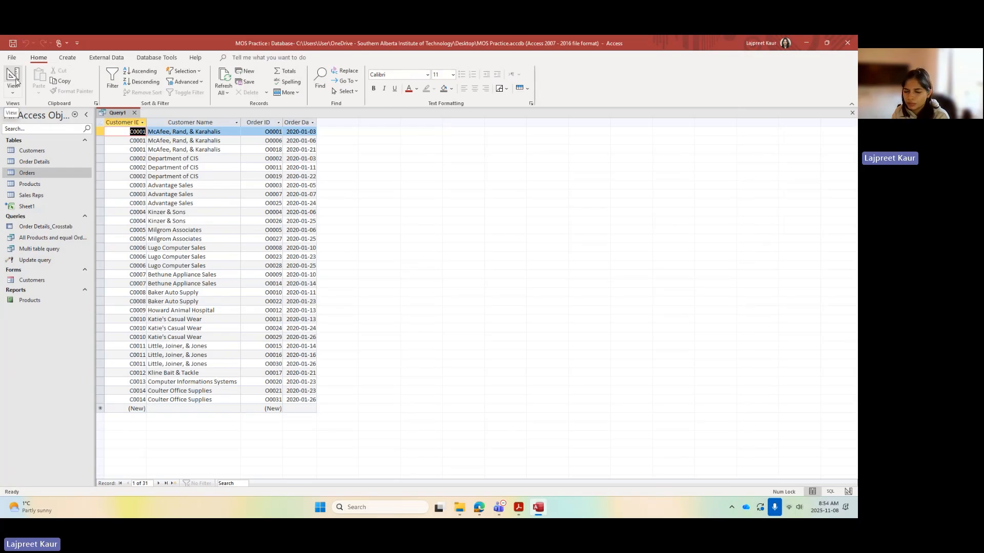
{"action": "left_click", "coordinate": [130, 122]}
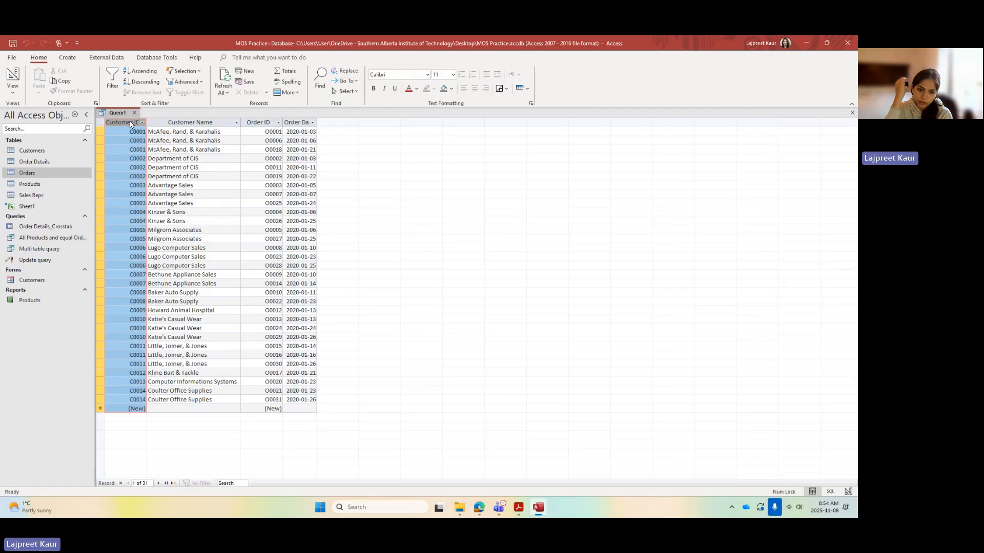
{"action": "left_click", "coordinate": [15, 74]}
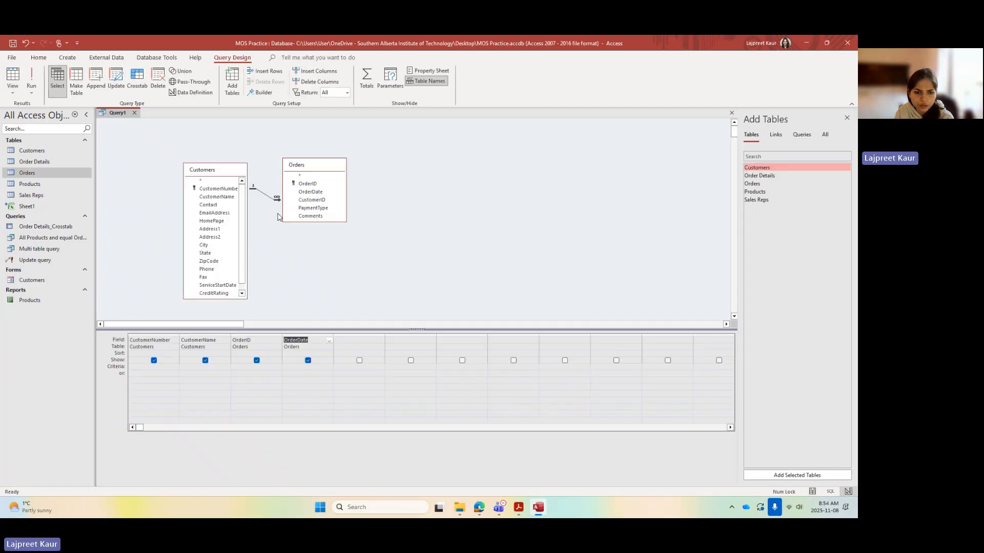
Step: Set the Customers–Orders join to include all records from Orders, and run the query to check the Order ID column
{"action": "double_click", "coordinate": [266, 197]}
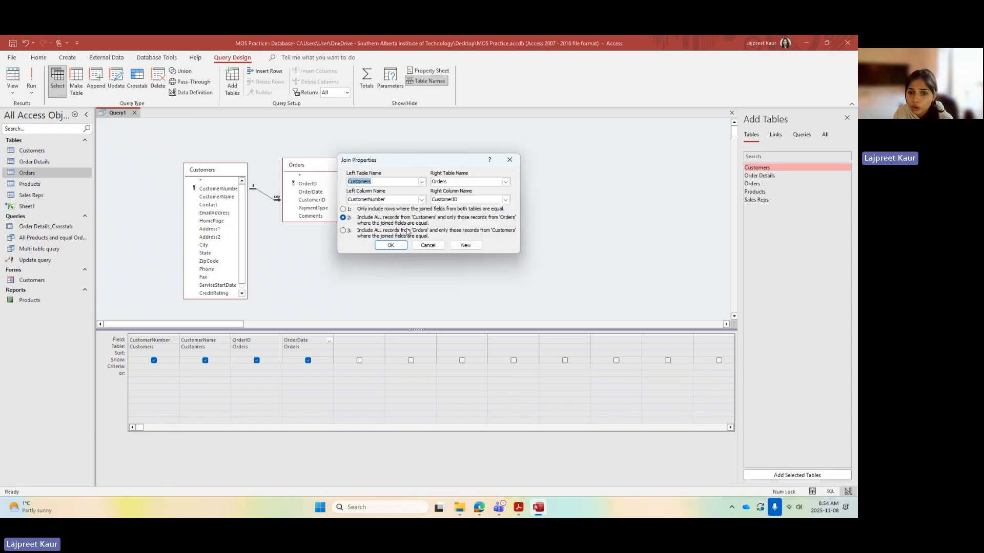
{"action": "left_click", "coordinate": [343, 231]}
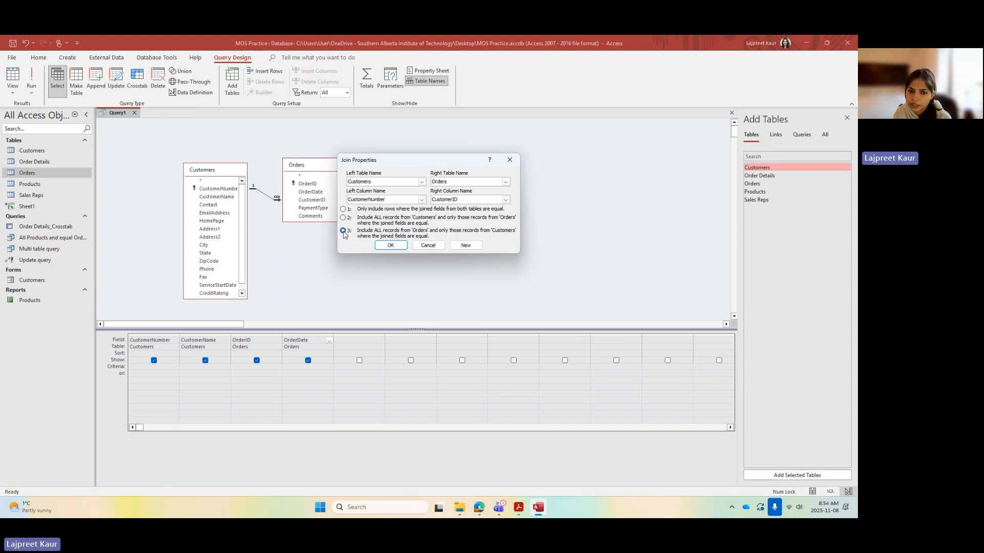
{"action": "left_click", "coordinate": [389, 245]}
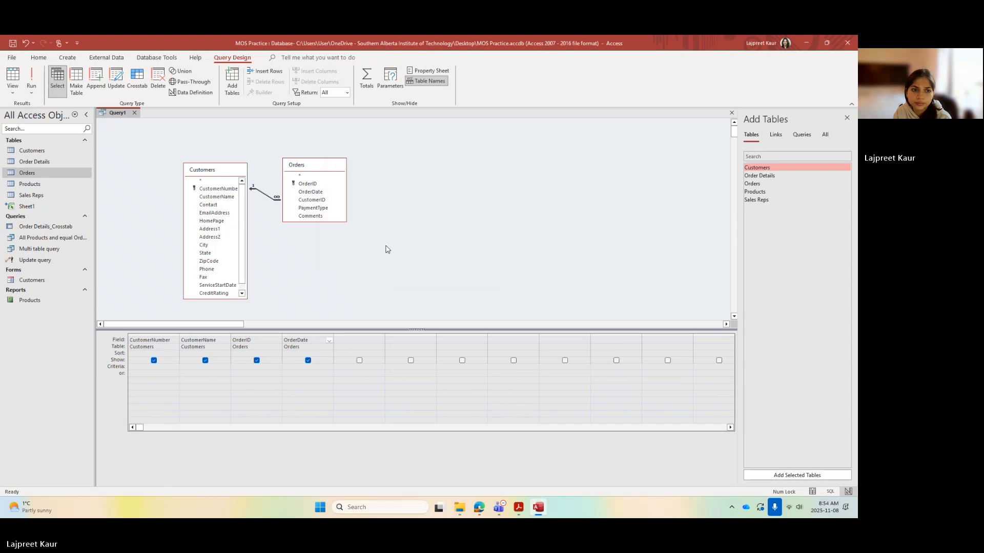
{"action": "left_click", "coordinate": [31, 77]}
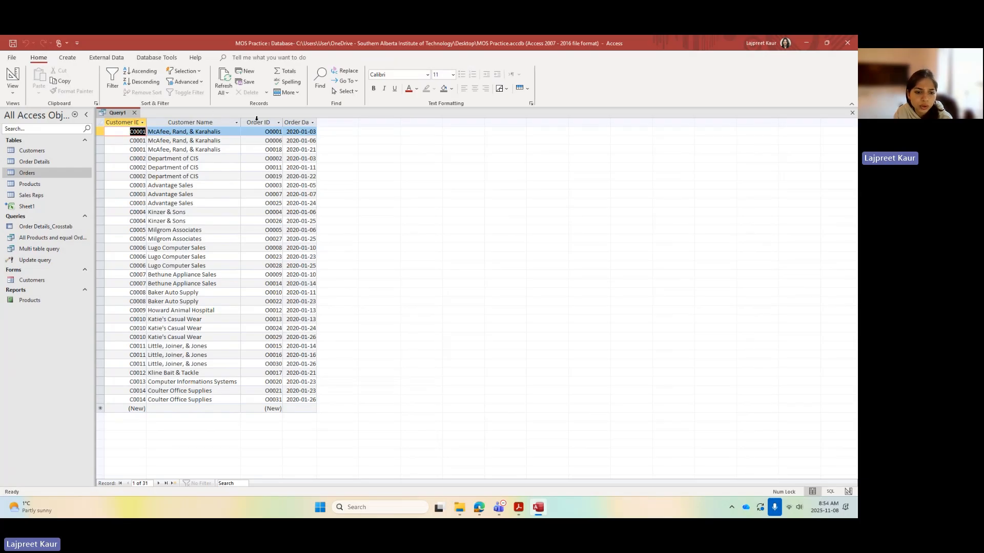
{"action": "left_click", "coordinate": [258, 122]}
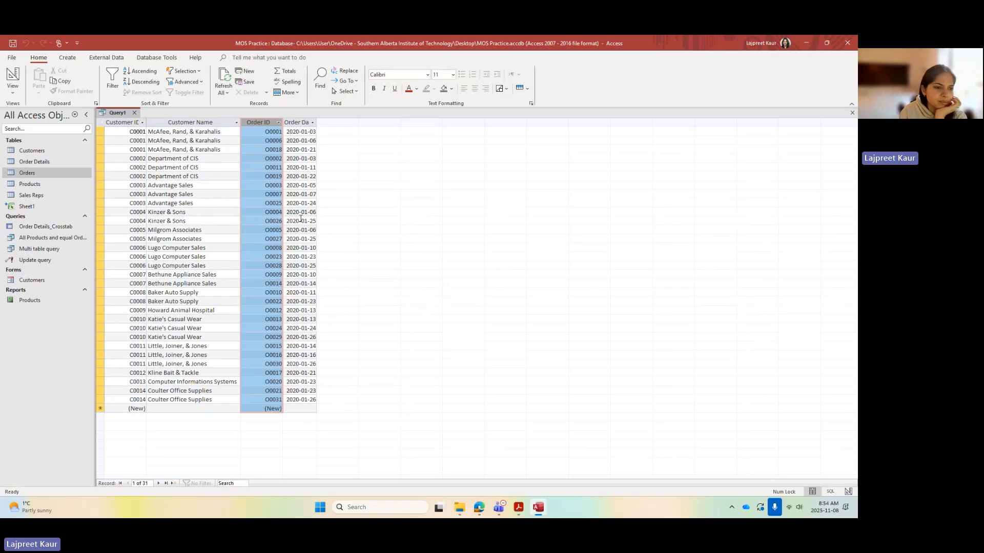
Step: Review the Products–Order Details relationship and its join type in the Relationships window, and close the window without changes
{"action": "left_click", "coordinate": [30, 184]}
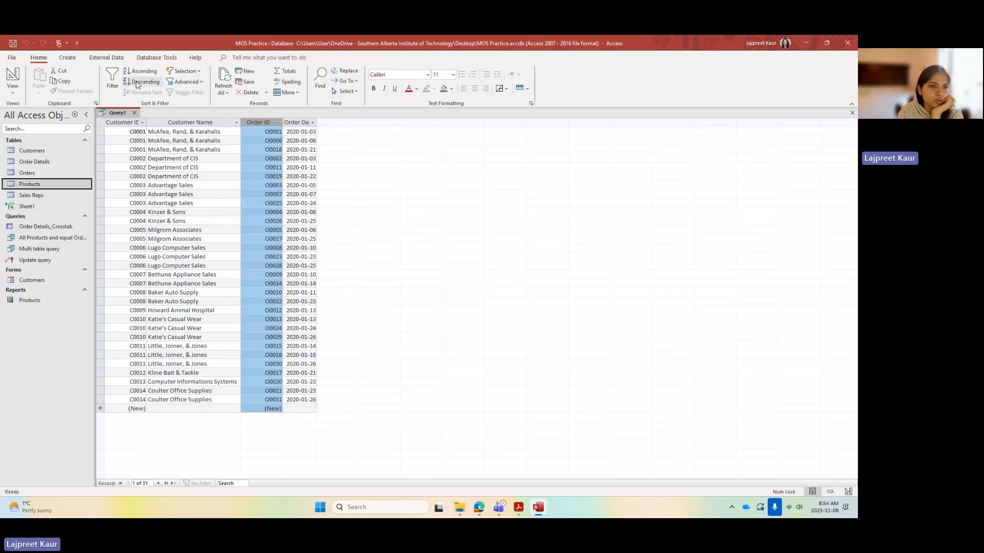
{"action": "left_click", "coordinate": [113, 61]}
{"action": "left_click", "coordinate": [156, 57]}
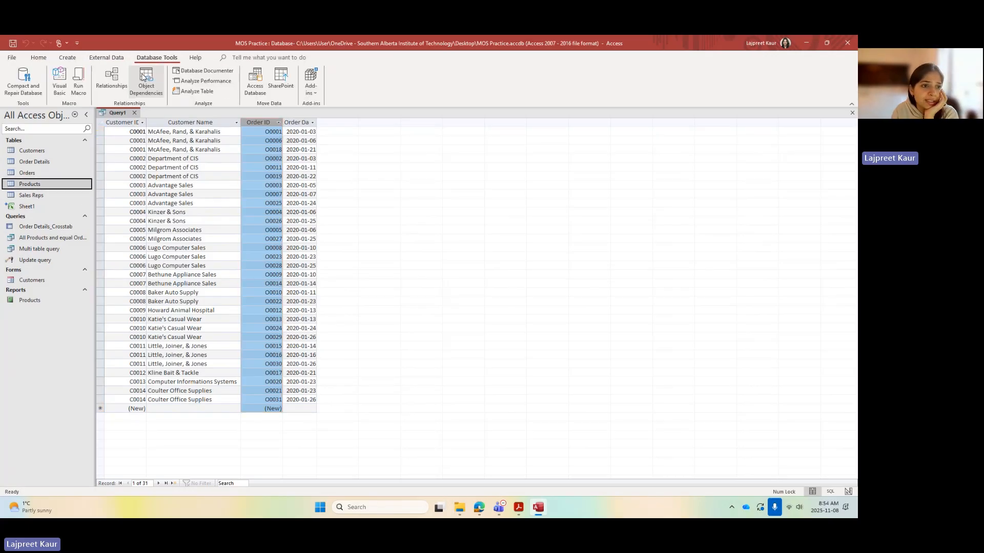
{"action": "left_click", "coordinate": [110, 80]}
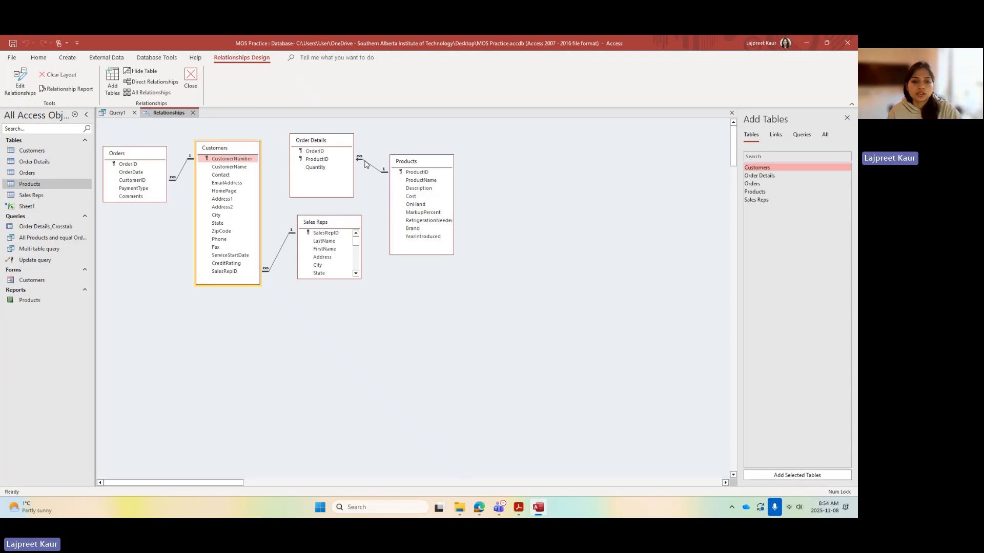
{"action": "double_click", "coordinate": [372, 167]}
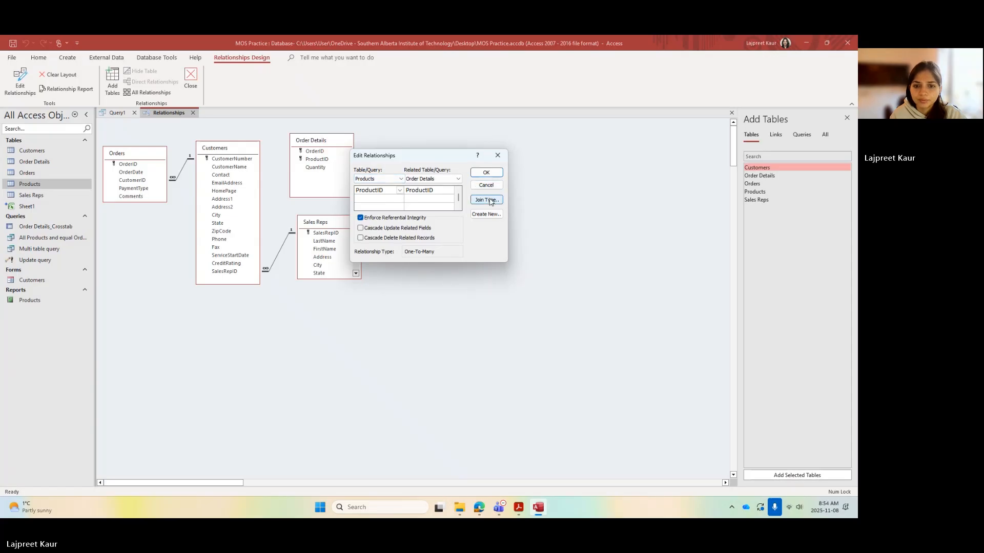
{"action": "left_click", "coordinate": [491, 201]}
{"action": "left_click", "coordinate": [409, 225]}
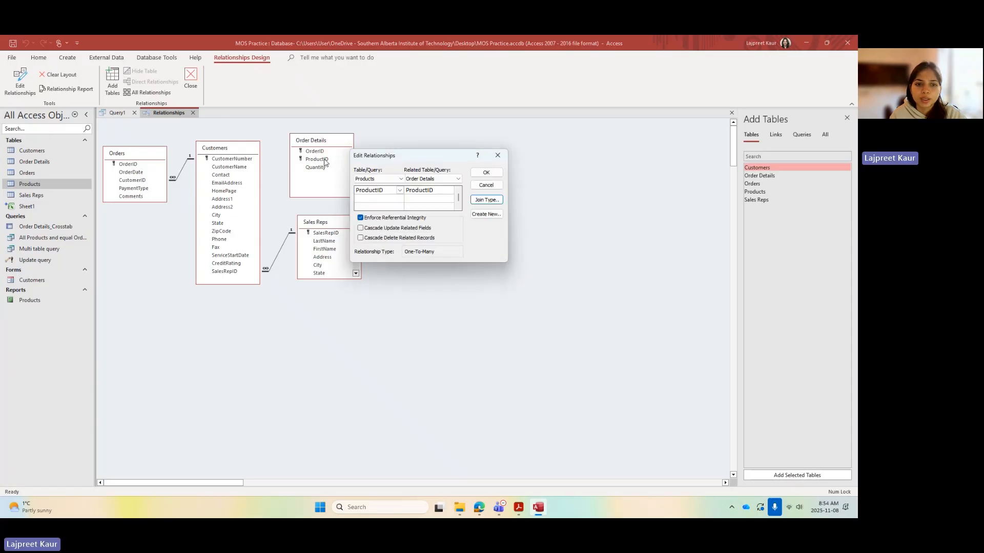
{"action": "left_click", "coordinate": [498, 155]}
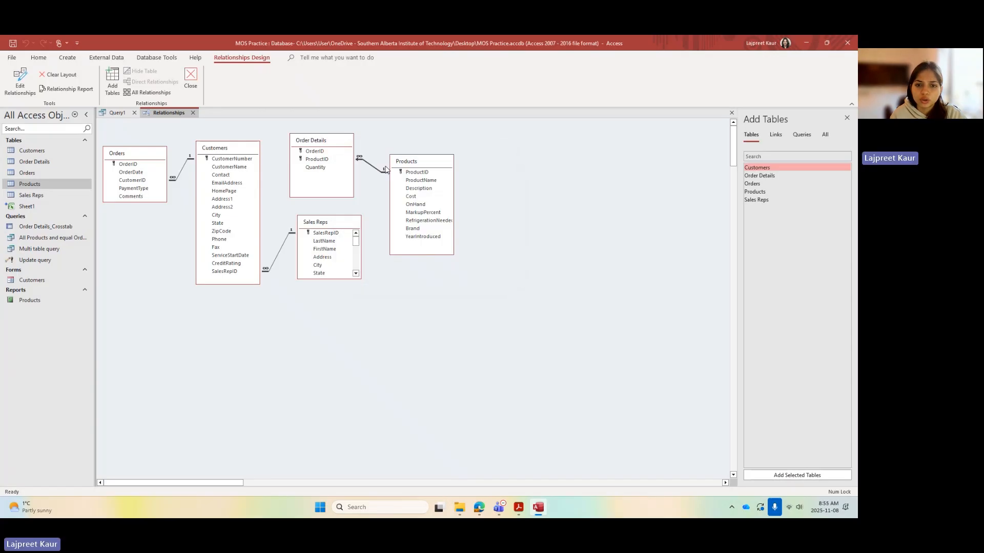
{"action": "left_click", "coordinate": [193, 113]}
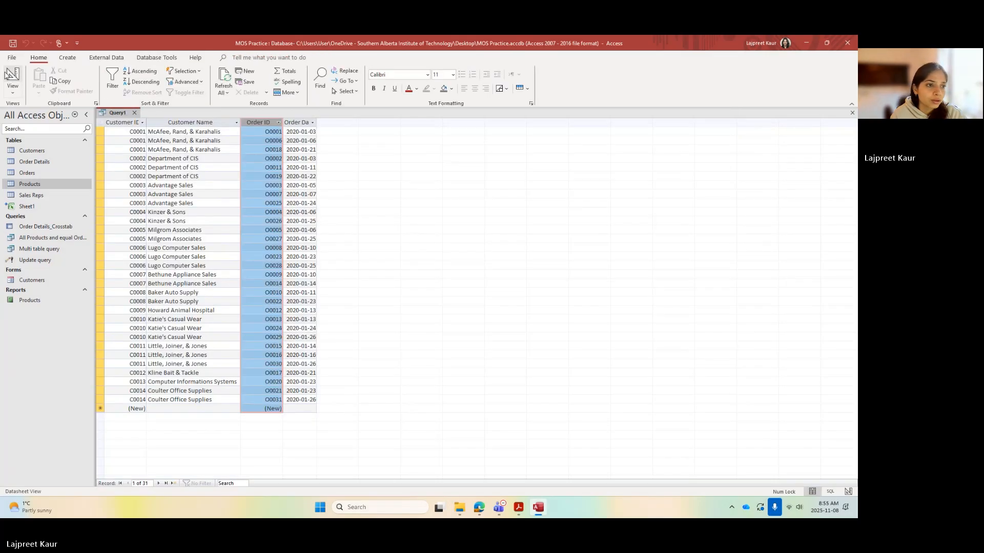
Step: Replace the Customers and Orders tables in the query design with Products and Order Details, enlarging the Products field list
{"action": "left_click", "coordinate": [12, 76]}
{"action": "left_click", "coordinate": [228, 167]}
{"action": "key", "text": "Delete"}
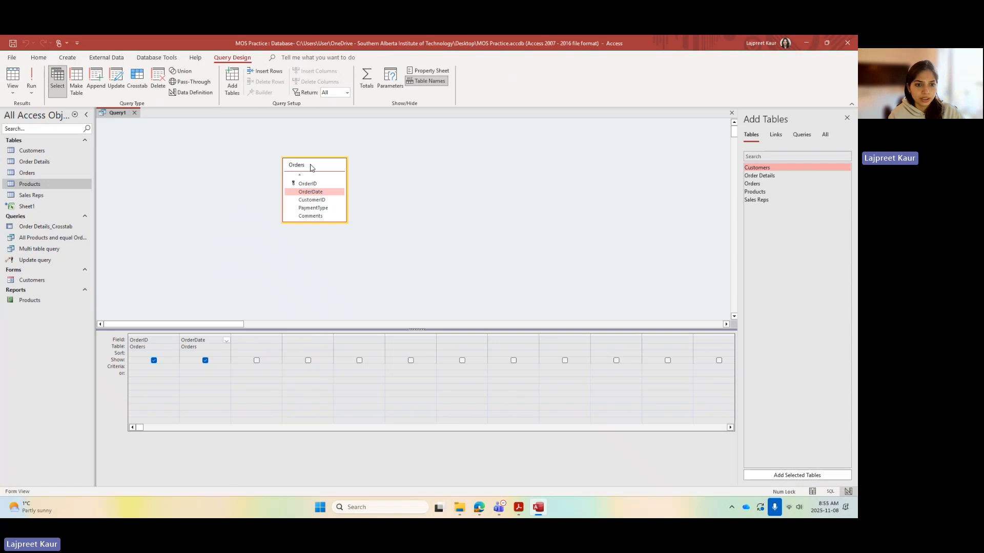
{"action": "left_click", "coordinate": [309, 165]}
{"action": "key", "text": "Delete"}
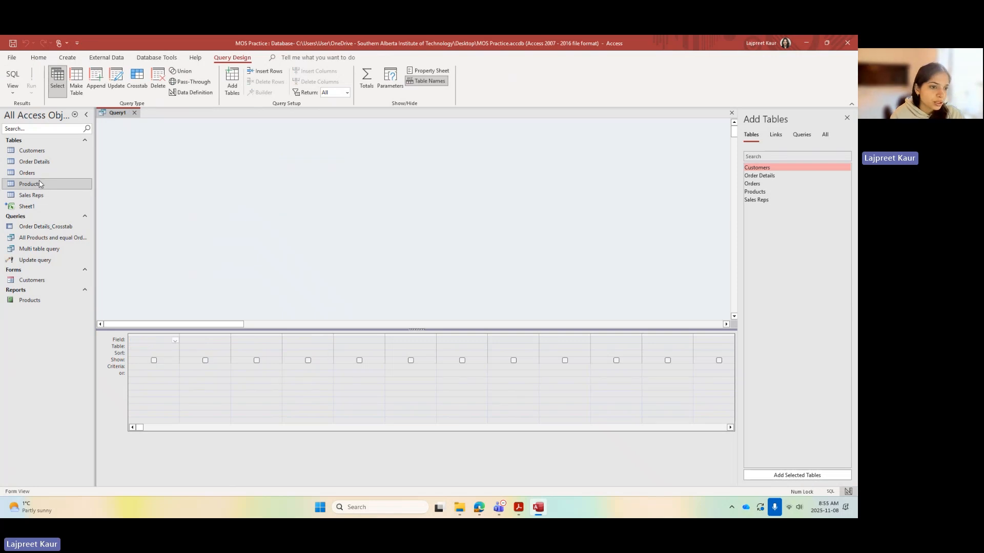
{"action": "left_click_drag", "start_coordinate": [46, 184], "coordinate": [146, 183]}
{"action": "left_click_drag", "start_coordinate": [34, 161], "coordinate": [286, 171]}
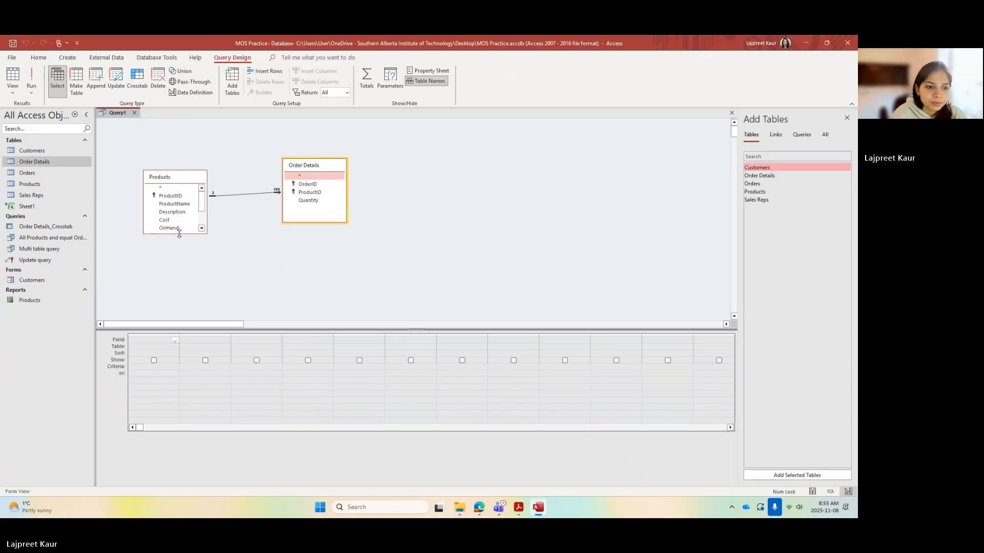
{"action": "left_click_drag", "start_coordinate": [179, 234], "coordinate": [179, 281]}
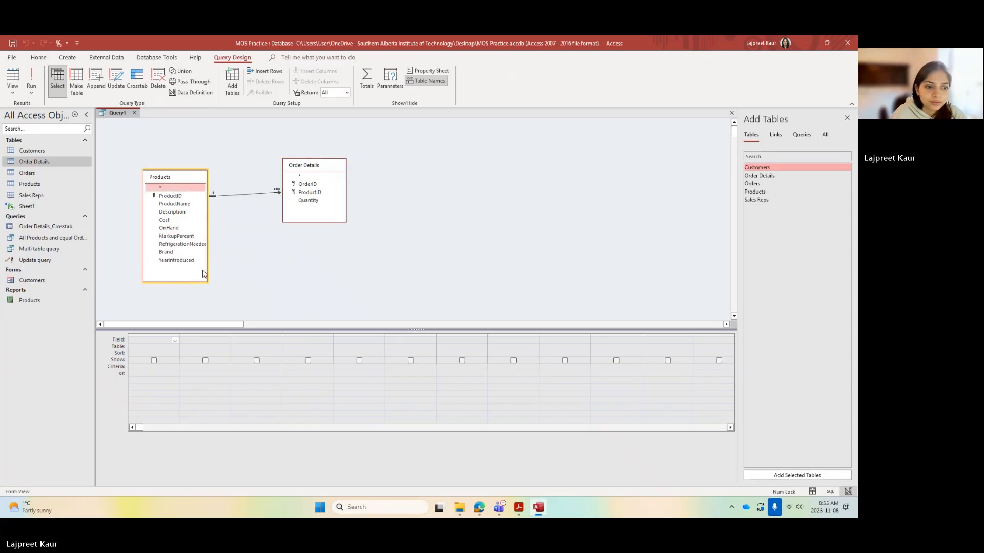
Step: Add OrderID from Order Details and ProductID and ProductName from Products to the query grid
{"action": "double_click", "coordinate": [307, 184]}
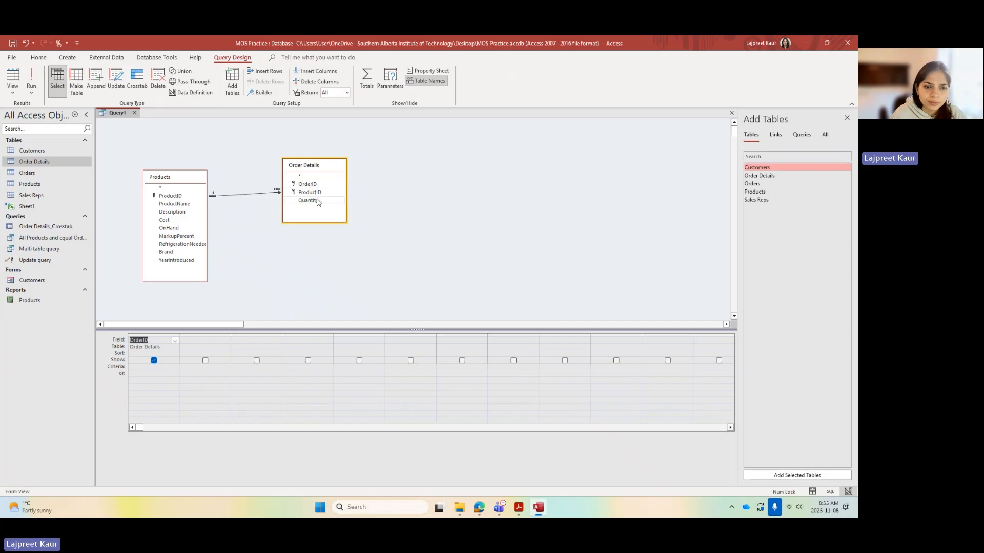
{"action": "double_click", "coordinate": [179, 196]}
{"action": "double_click", "coordinate": [178, 204]}
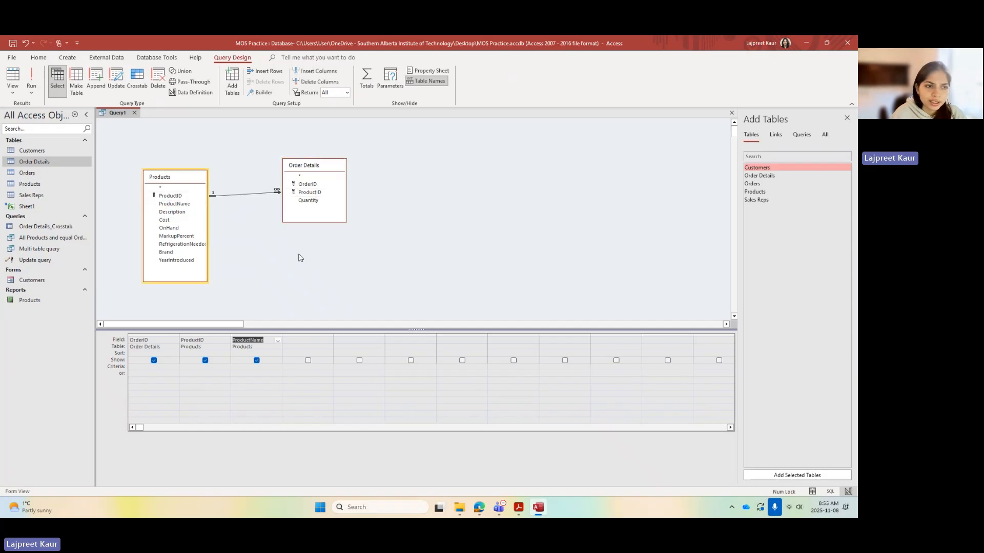
Step: Run the Products–Order Details query, and review its join properties in the query design, keeping all records from Products included
{"action": "left_click", "coordinate": [23, 84]}
{"action": "scroll", "coordinate": [214, 245], "scroll_direction": "down", "scroll_amount": 5}
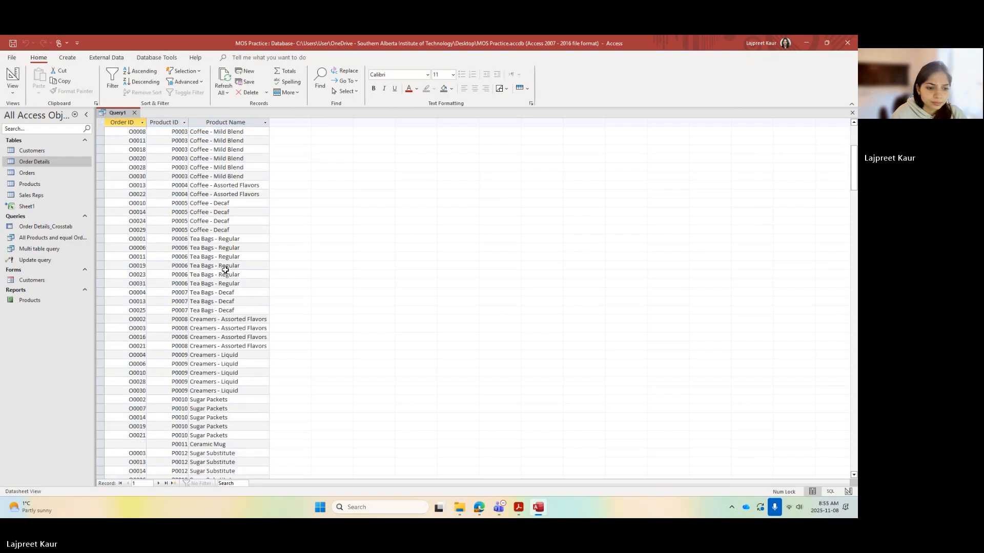
{"action": "left_click", "coordinate": [12, 81]}
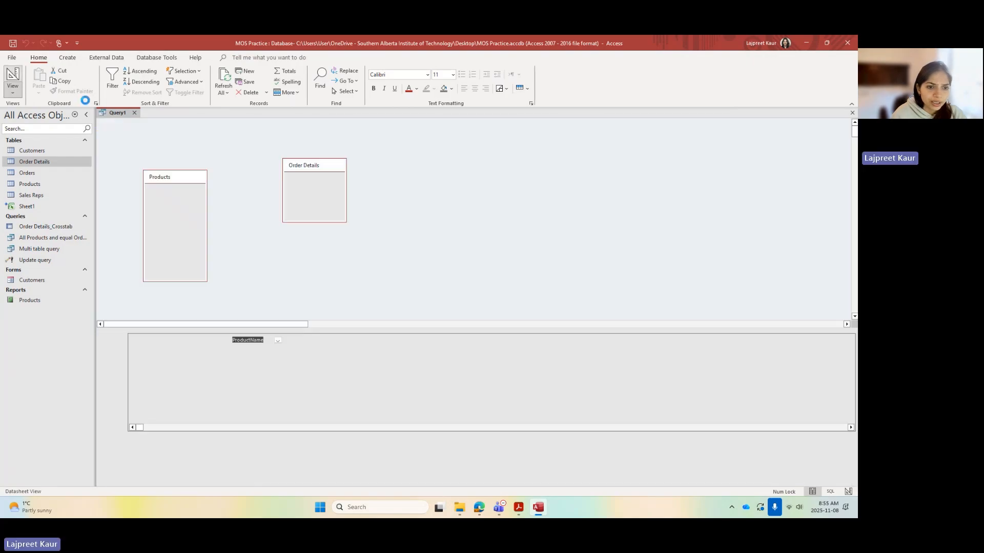
{"action": "double_click", "coordinate": [241, 194]}
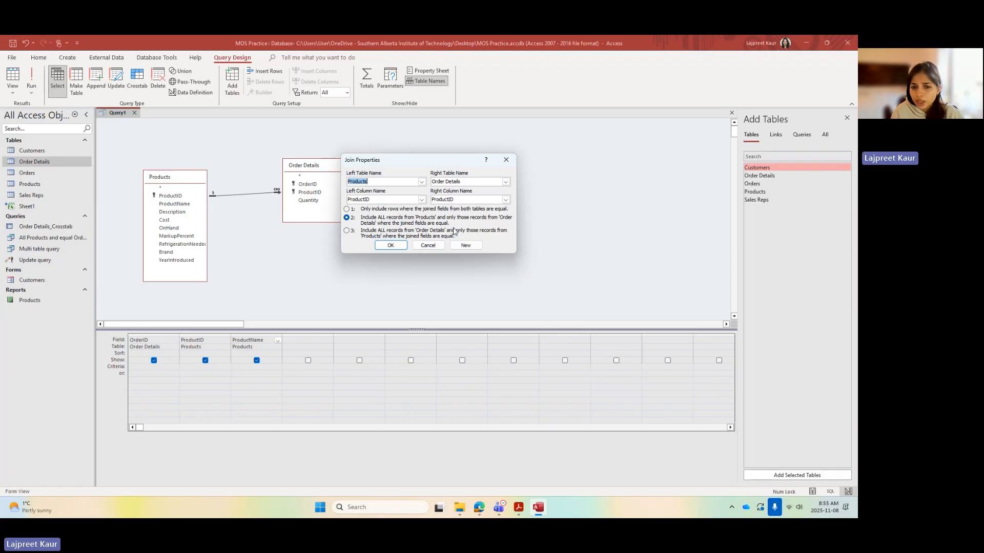
{"action": "left_click", "coordinate": [392, 245]}
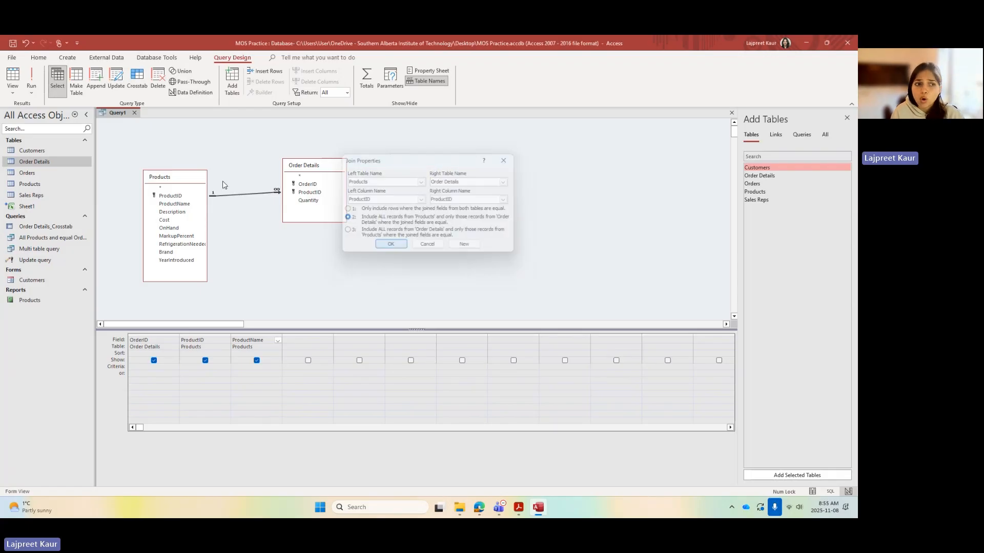
Step: Run the query again and examine the Product ID column and the Ceramic Mug row for products without an Order ID
{"action": "left_click", "coordinate": [13, 77]}
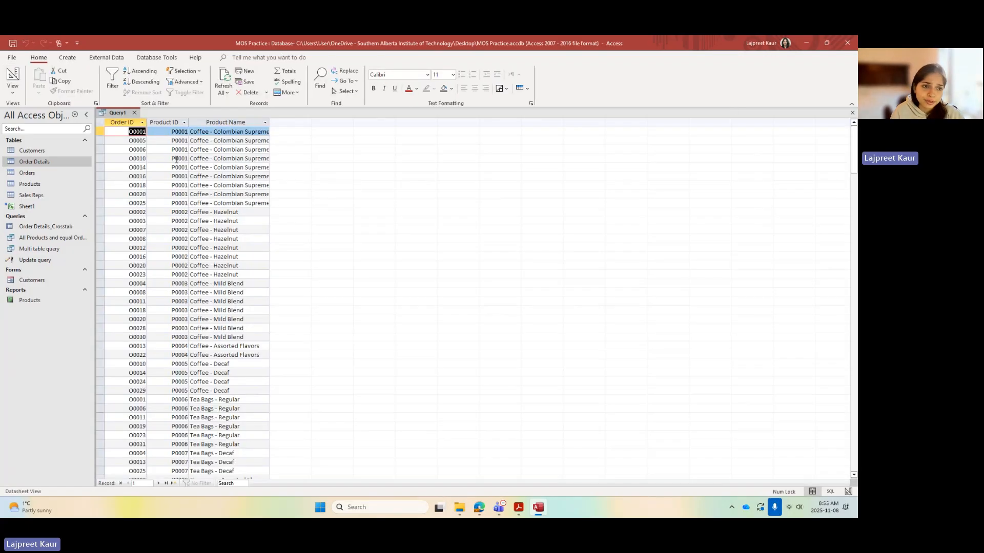
{"action": "scroll", "coordinate": [176, 160], "scroll_direction": "down", "scroll_amount": 2}
{"action": "left_click", "coordinate": [165, 122]}
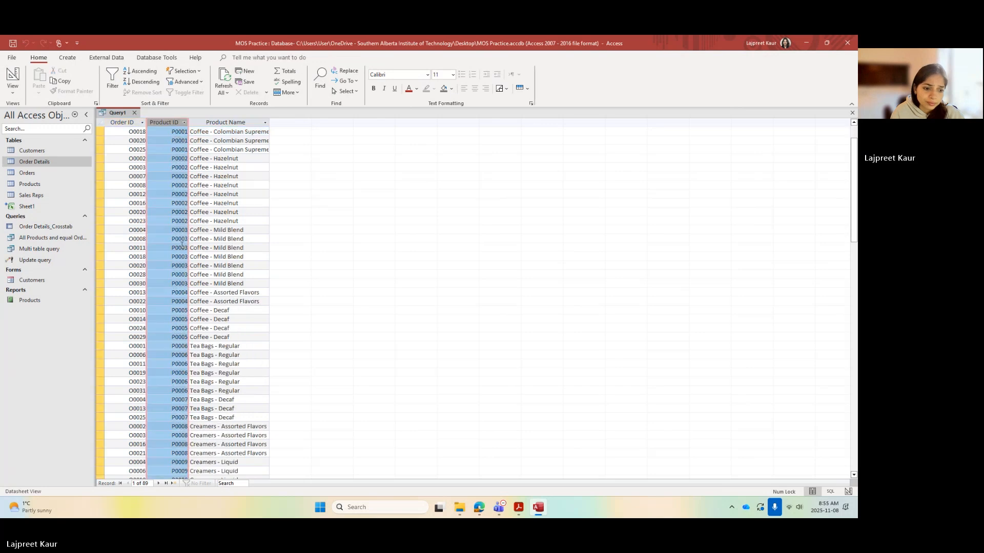
{"action": "scroll", "coordinate": [181, 245], "scroll_direction": "down", "scroll_amount": 8}
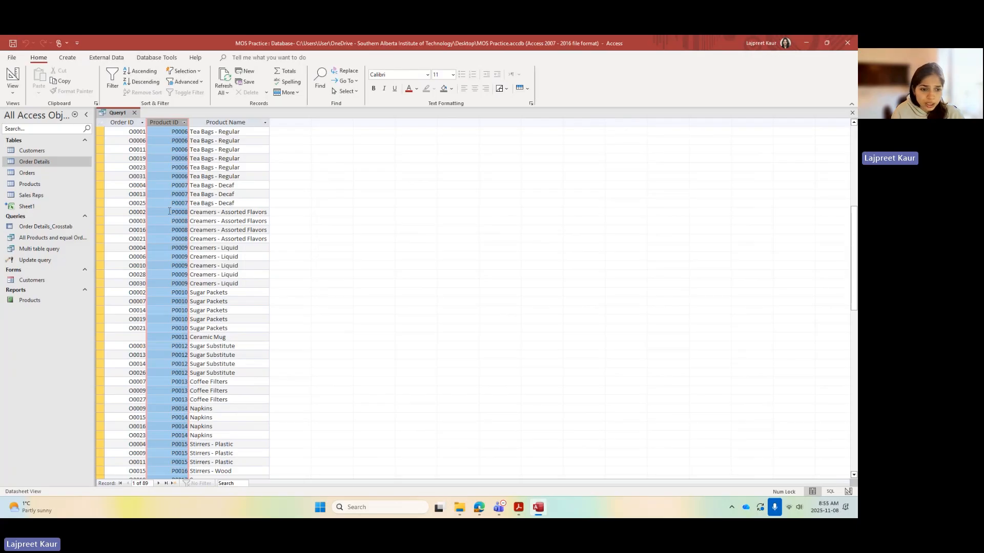
{"action": "scroll", "coordinate": [176, 282], "scroll_direction": "down", "scroll_amount": 1}
{"action": "left_click_drag", "start_coordinate": [236, 311], "coordinate": [145, 302]}
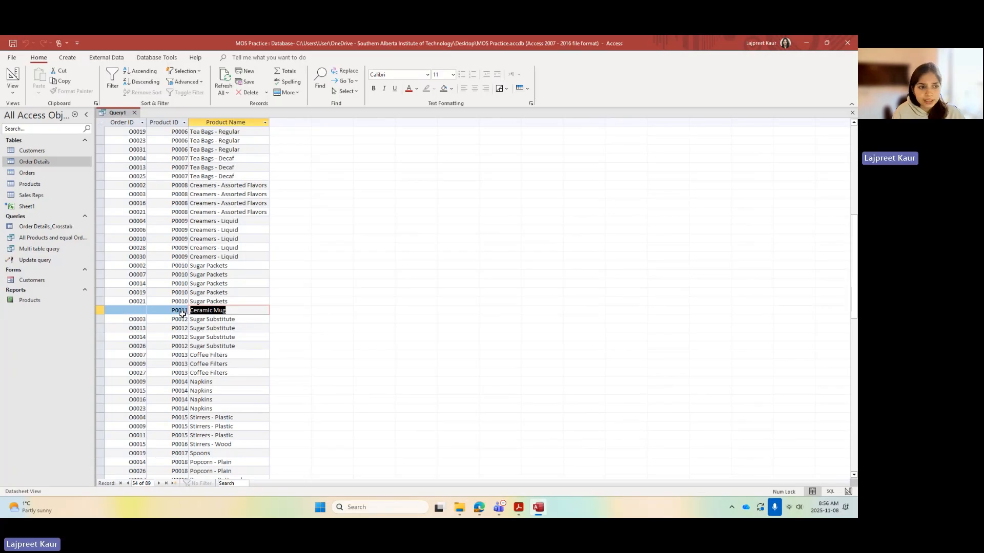
{"action": "scroll", "coordinate": [185, 315], "scroll_direction": "down", "scroll_amount": 6}
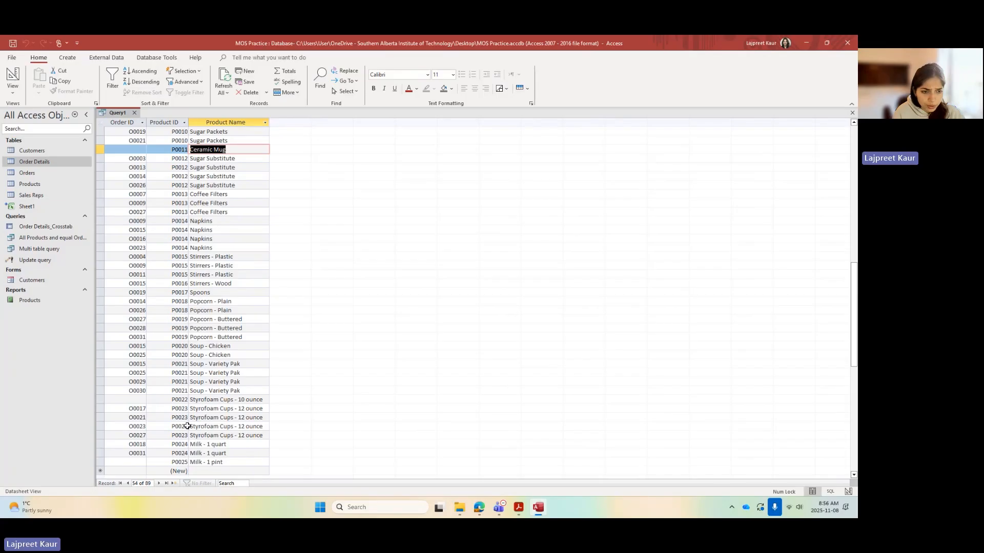
{"action": "scroll", "coordinate": [187, 426], "scroll_direction": "up", "scroll_amount": 8}
Step: Set the Products–Order Details join to include all records from Order Details, and run the query to check its rows
{"action": "left_click", "coordinate": [13, 75]}
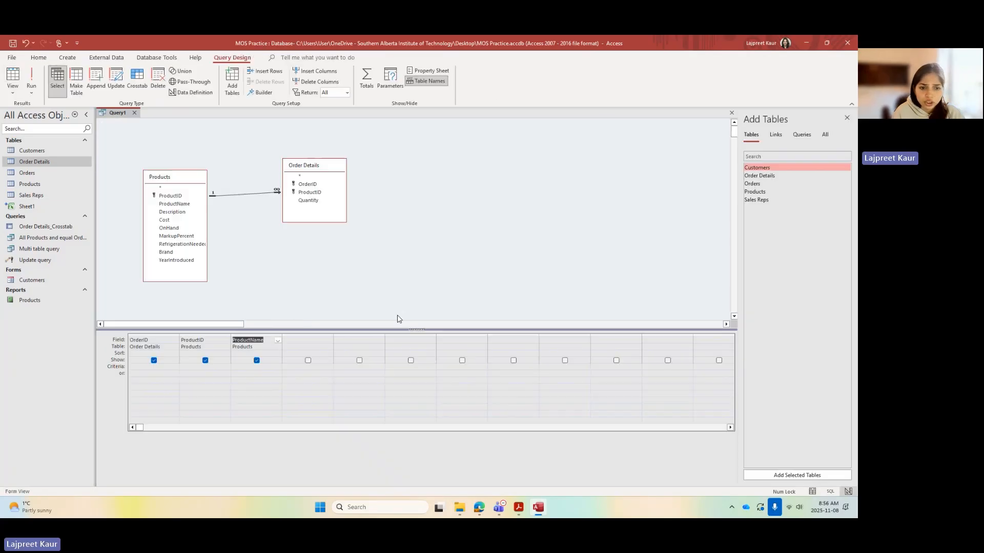
{"action": "double_click", "coordinate": [253, 193]}
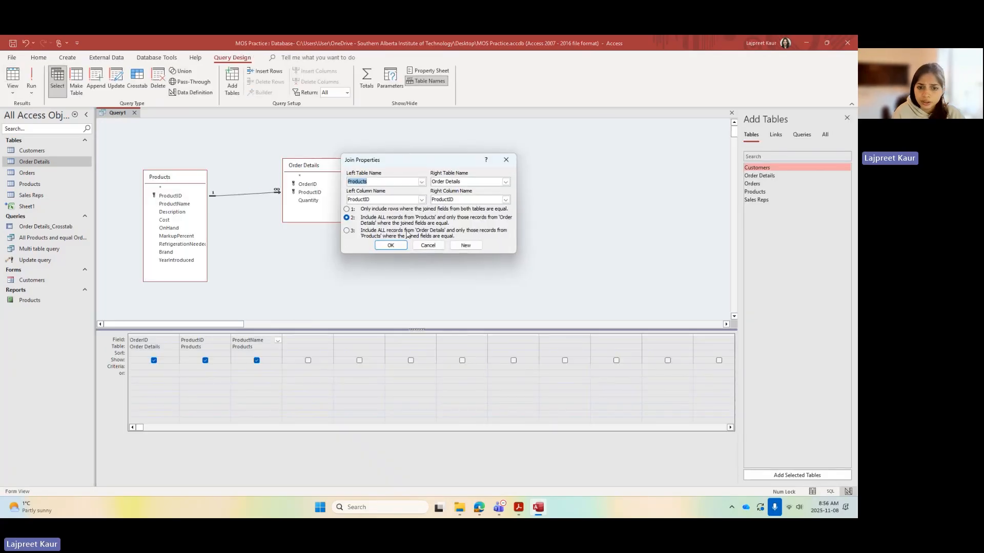
{"action": "left_click", "coordinate": [347, 231]}
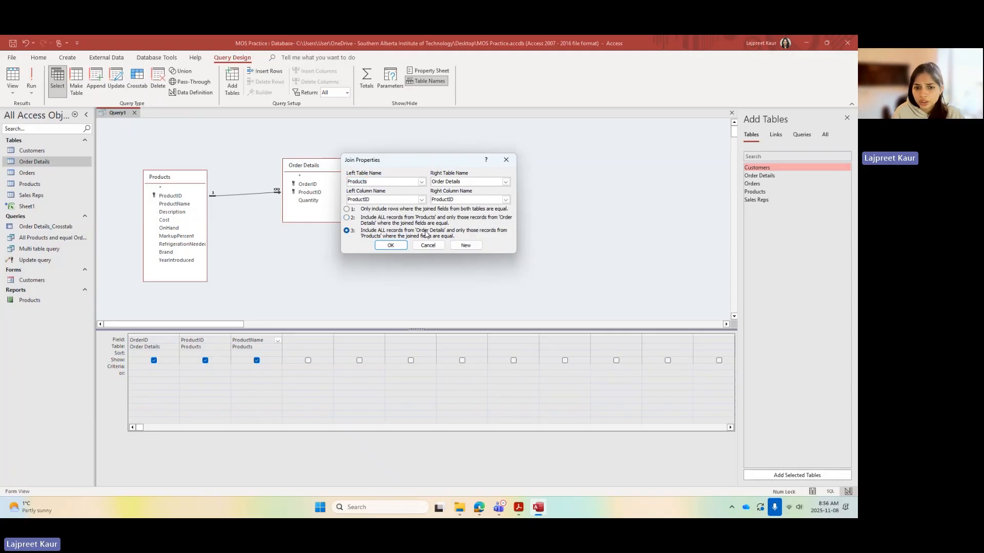
{"action": "left_click", "coordinate": [389, 245]}
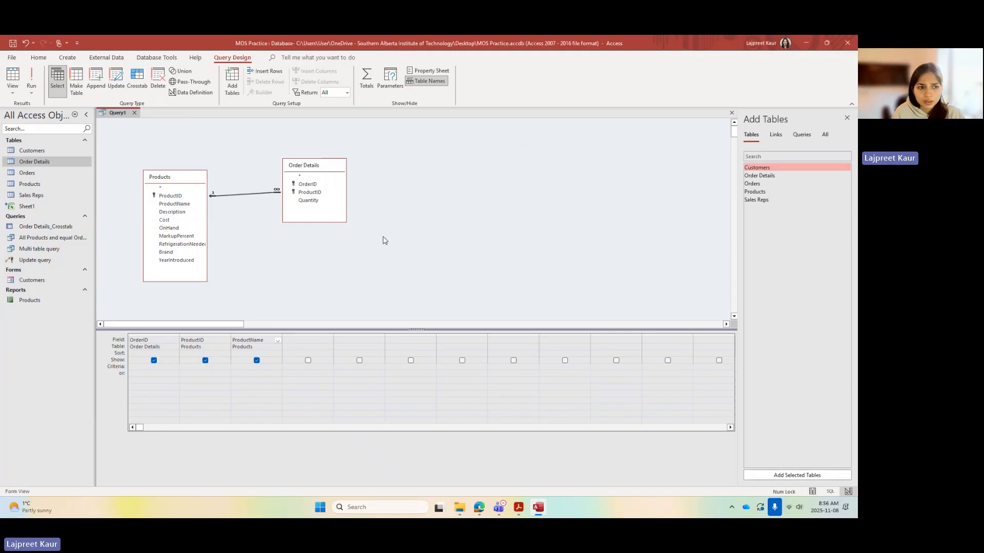
{"action": "left_click", "coordinate": [18, 70]}
{"action": "scroll", "coordinate": [222, 273], "scroll_direction": "down", "scroll_amount": 15}
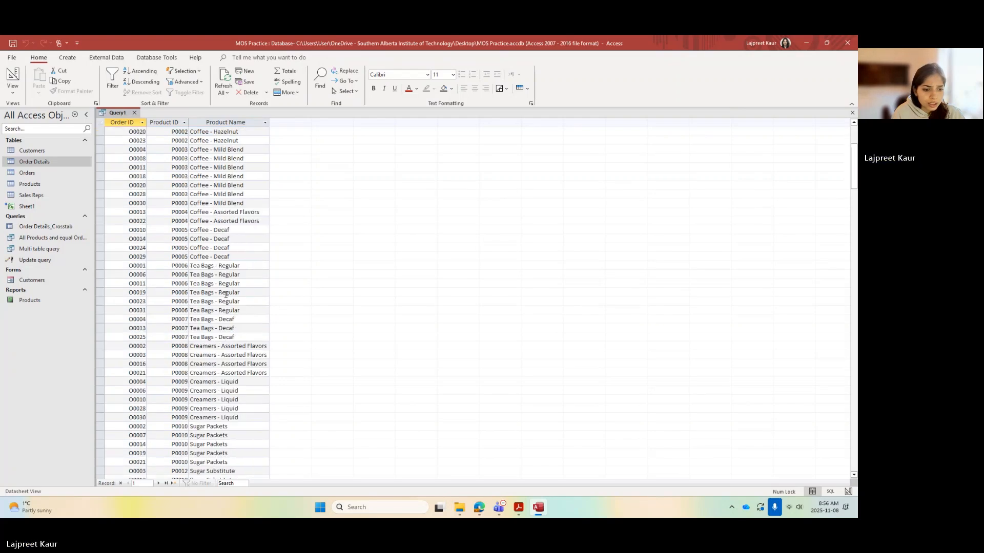
{"action": "scroll", "coordinate": [227, 301], "scroll_direction": "down", "scroll_amount": 6}
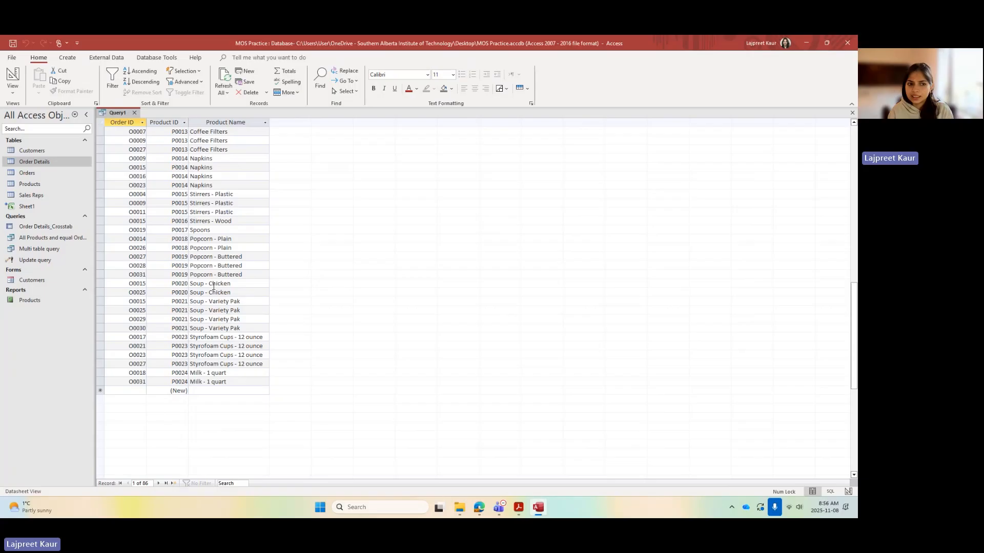
Step: Set the join back to include all records from Products, and close the query without saving it
{"action": "left_click", "coordinate": [12, 77]}
{"action": "double_click", "coordinate": [242, 194]}
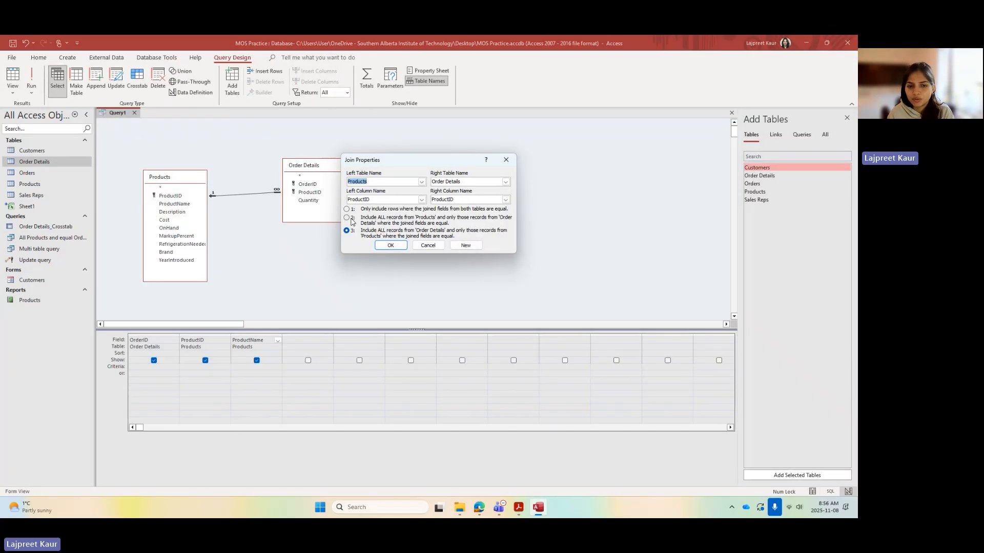
{"action": "left_click", "coordinate": [348, 218]}
{"action": "left_click", "coordinate": [390, 245]}
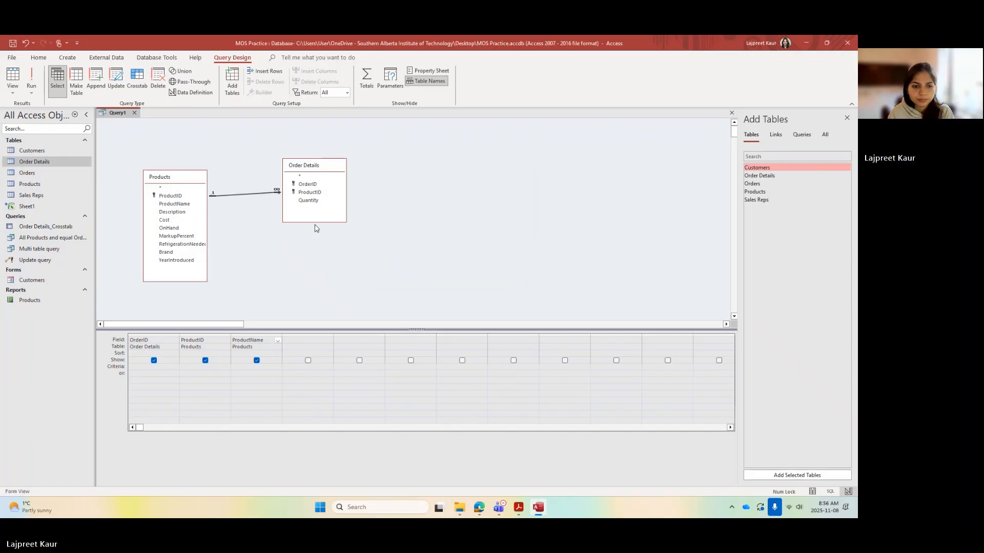
{"action": "left_click", "coordinate": [134, 112]}
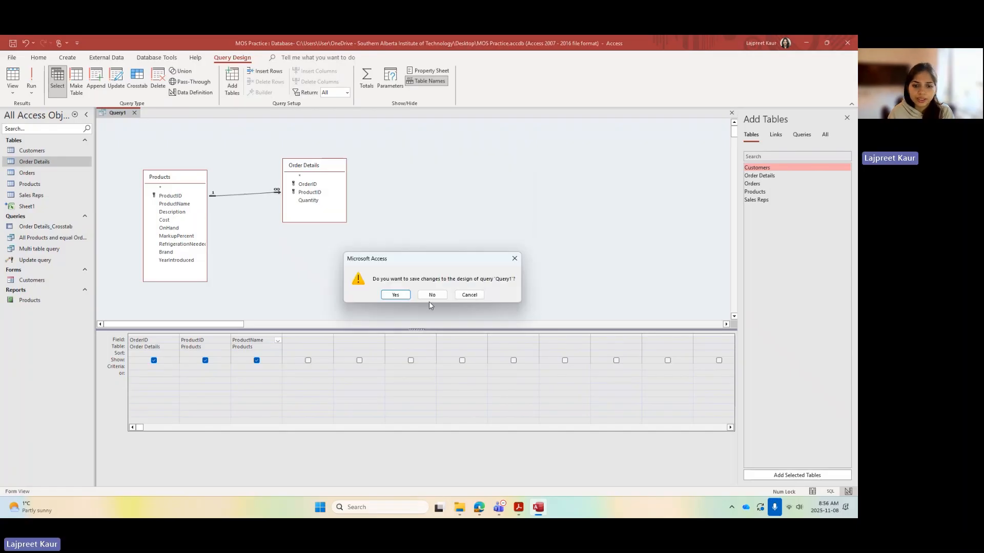
{"action": "left_click", "coordinate": [432, 296]}
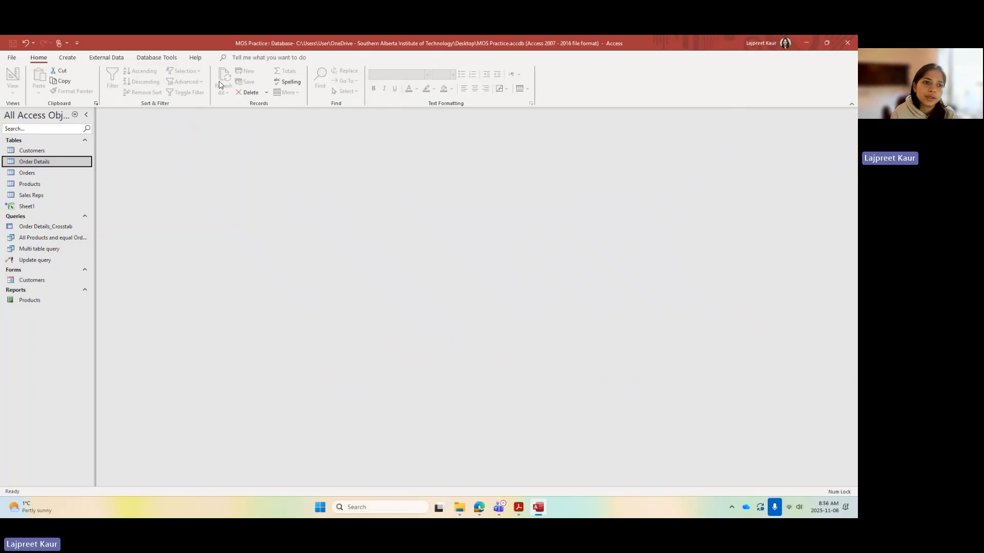
Step: Review the Orders–Customers relationship and the CustomerID field in the Relationships window, and close it without saving the layout
{"action": "left_click", "coordinate": [168, 60]}
{"action": "left_click", "coordinate": [111, 79]}
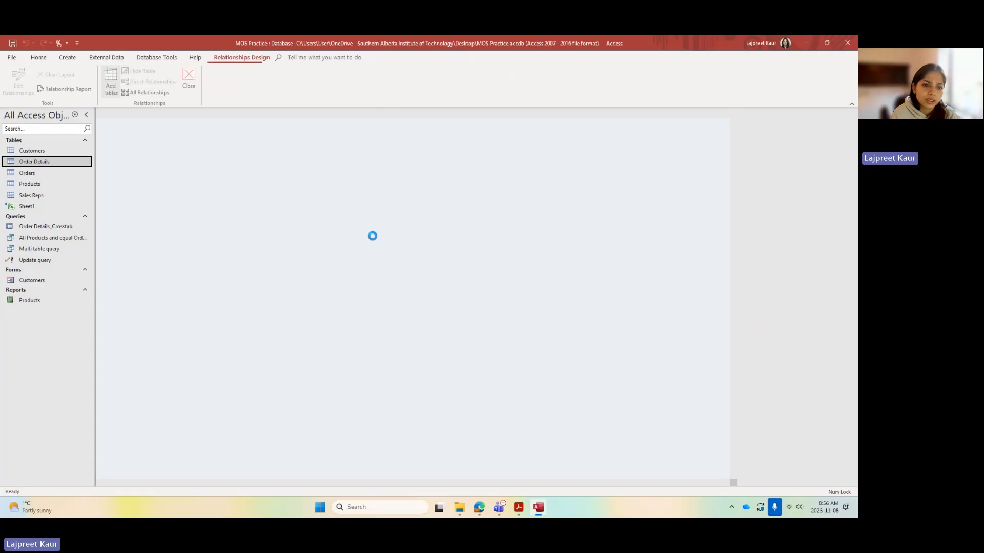
{"action": "left_click", "coordinate": [214, 138]}
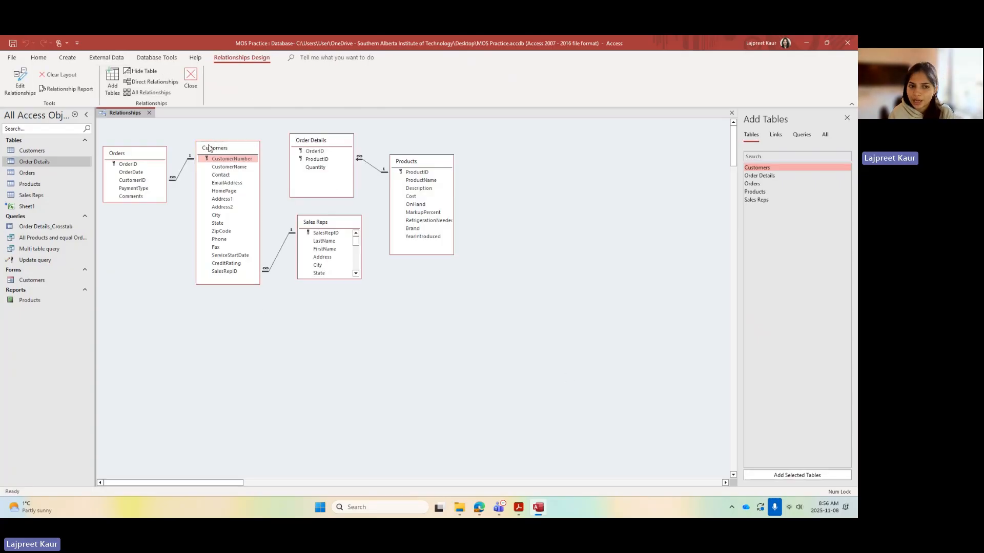
{"action": "left_click", "coordinate": [139, 200]}
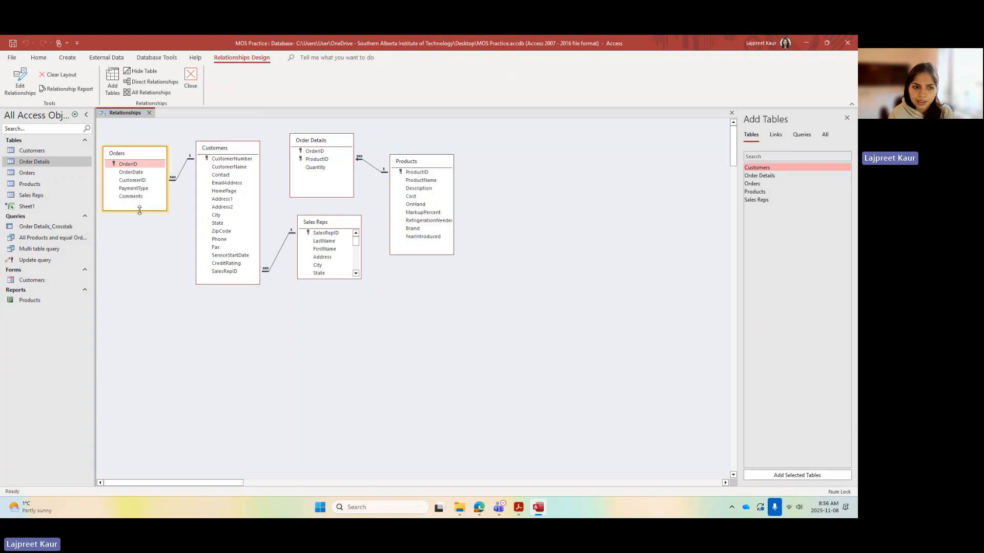
{"action": "left_click", "coordinate": [123, 180]}
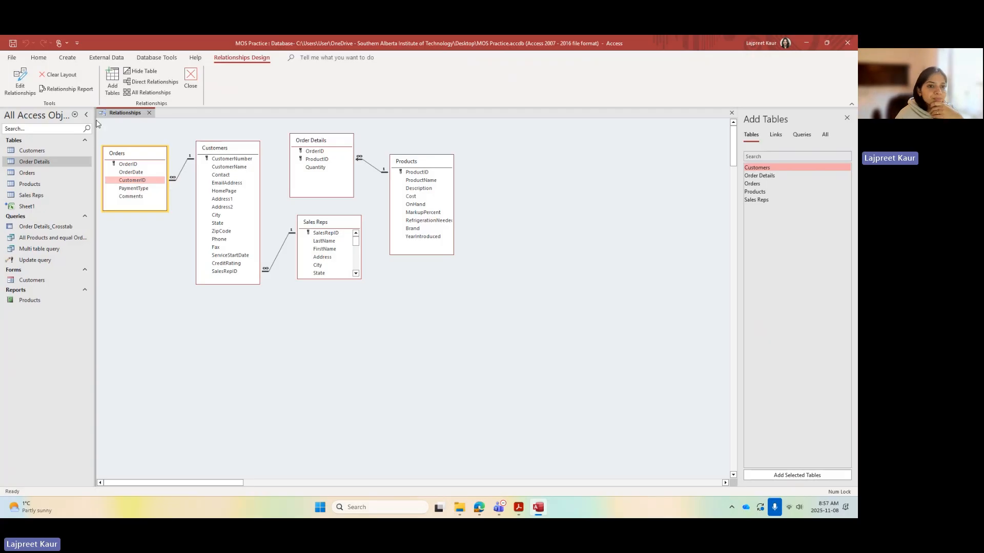
{"action": "left_click", "coordinate": [189, 78]}
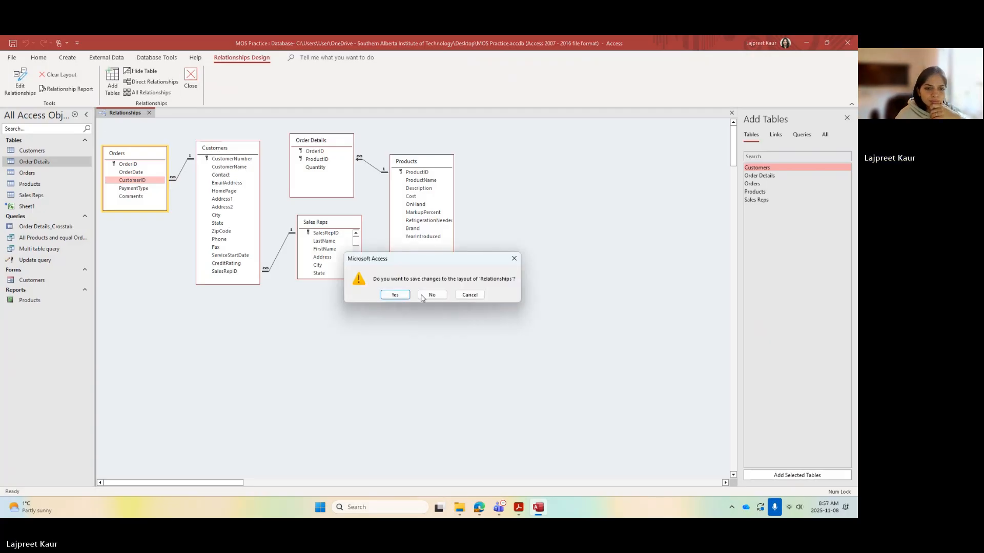
{"action": "left_click", "coordinate": [425, 297]}
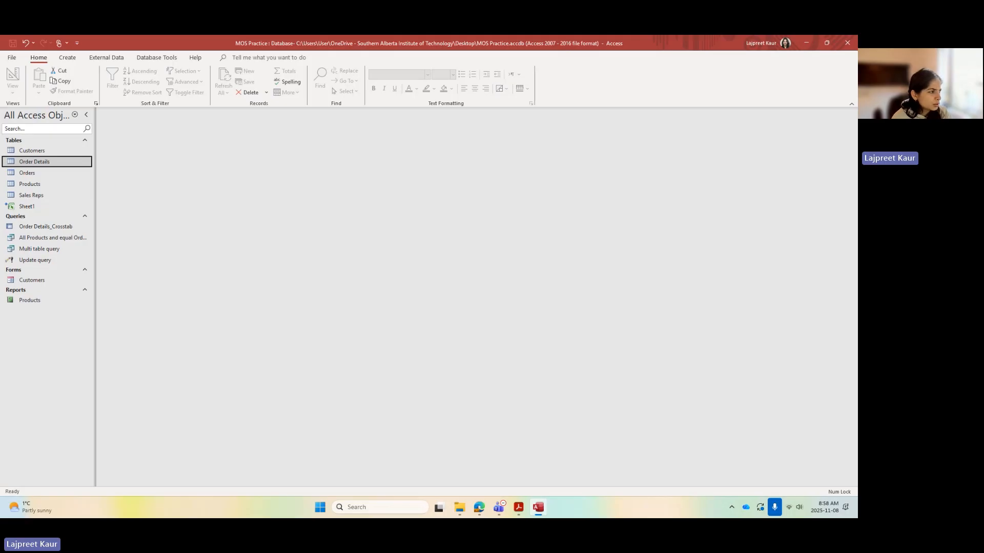
Step: Switch to the MOS Access Expert PDF in Adobe Acrobat, maximize it, and review the database and table management objectives
{"action": "key", "text": "alt+Tab"}
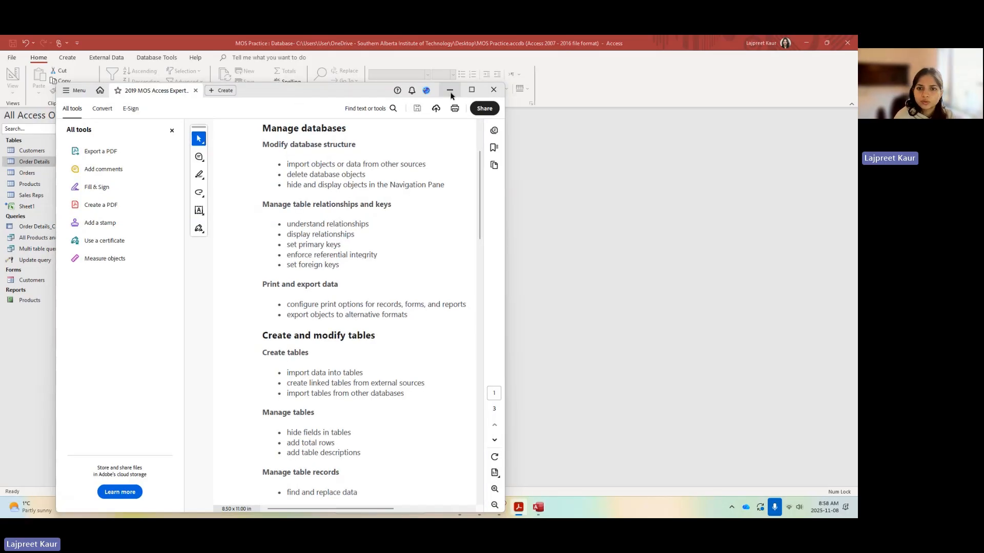
{"action": "left_click", "coordinate": [472, 91]}
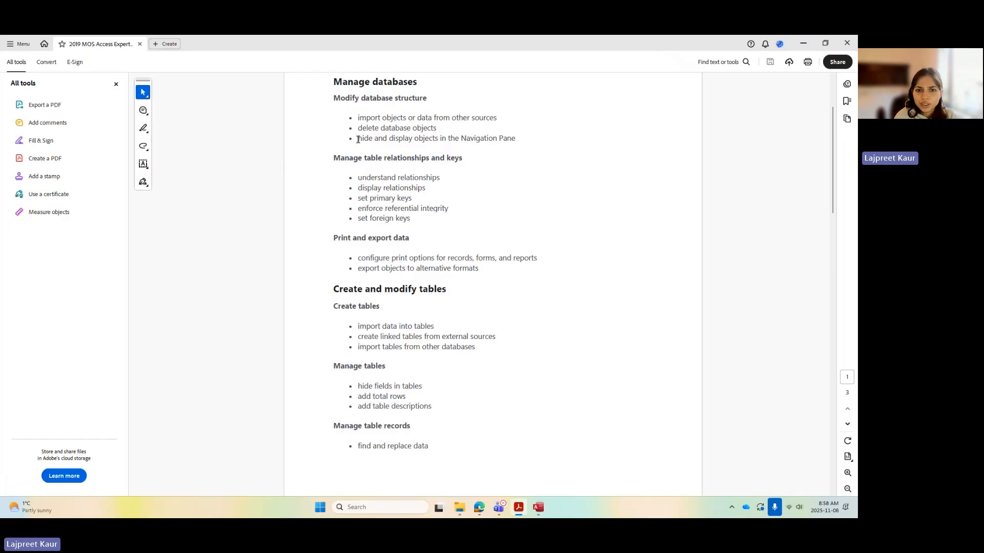
{"action": "left_click_drag", "start_coordinate": [358, 138], "coordinate": [520, 139]}
{"action": "left_click_drag", "start_coordinate": [334, 157], "coordinate": [422, 227]}
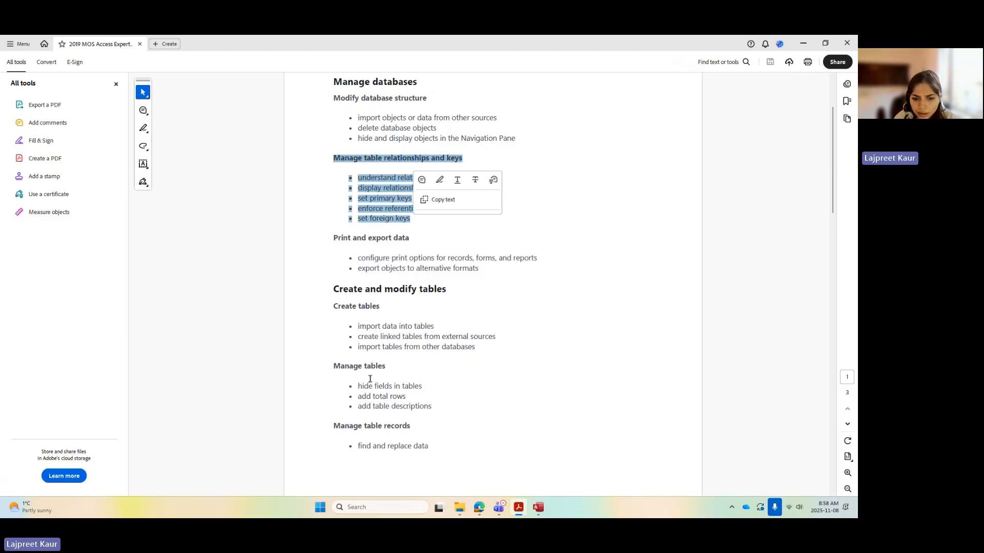
{"action": "left_click_drag", "start_coordinate": [358, 386], "coordinate": [422, 386]}
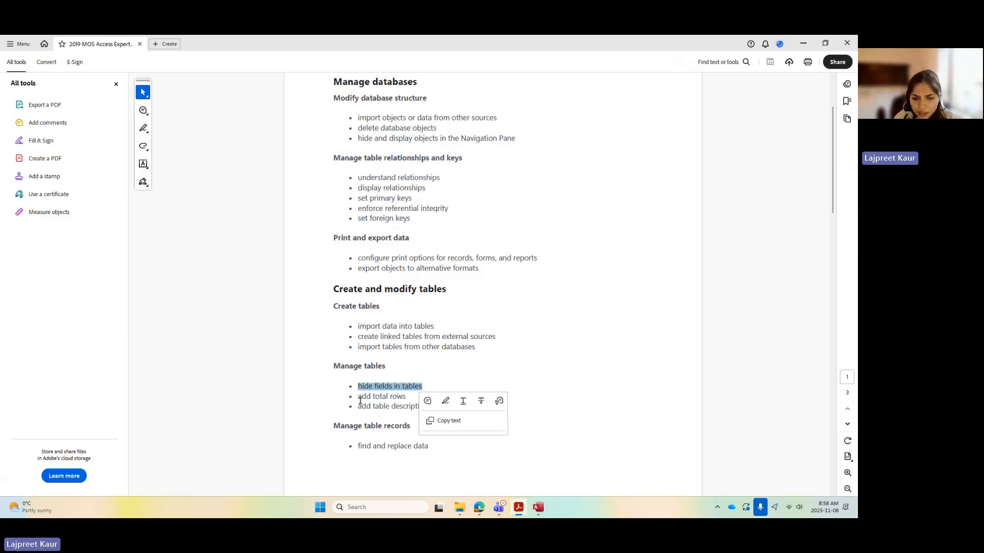
{"action": "left_click", "coordinate": [357, 411]}
{"action": "left_click_drag", "start_coordinate": [357, 408], "coordinate": [429, 409]}
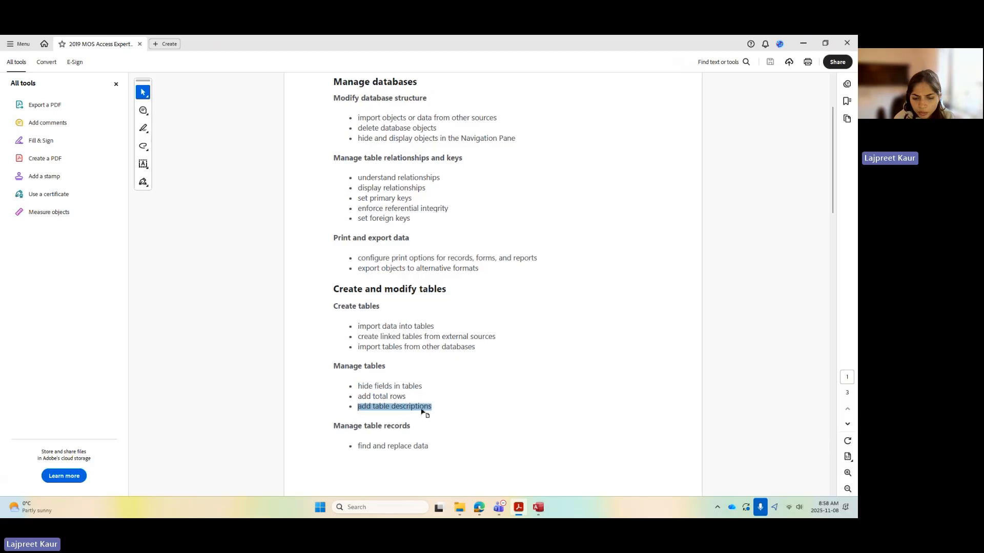
Step: Review the create and modify fields objectives on page 2, including validation rules and default values
{"action": "scroll", "coordinate": [427, 407], "scroll_direction": "down", "scroll_amount": 5}
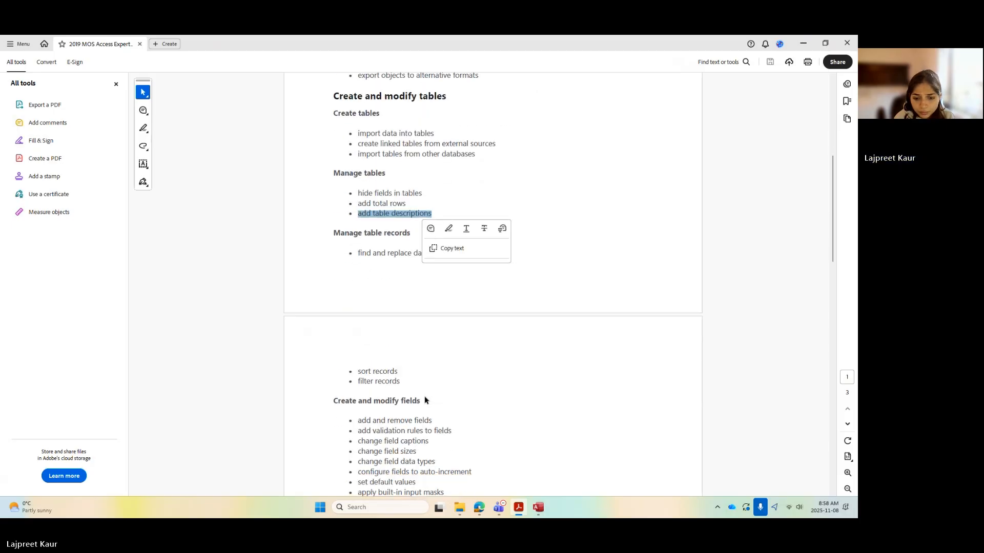
{"action": "scroll", "coordinate": [425, 399], "scroll_direction": "down", "scroll_amount": 2}
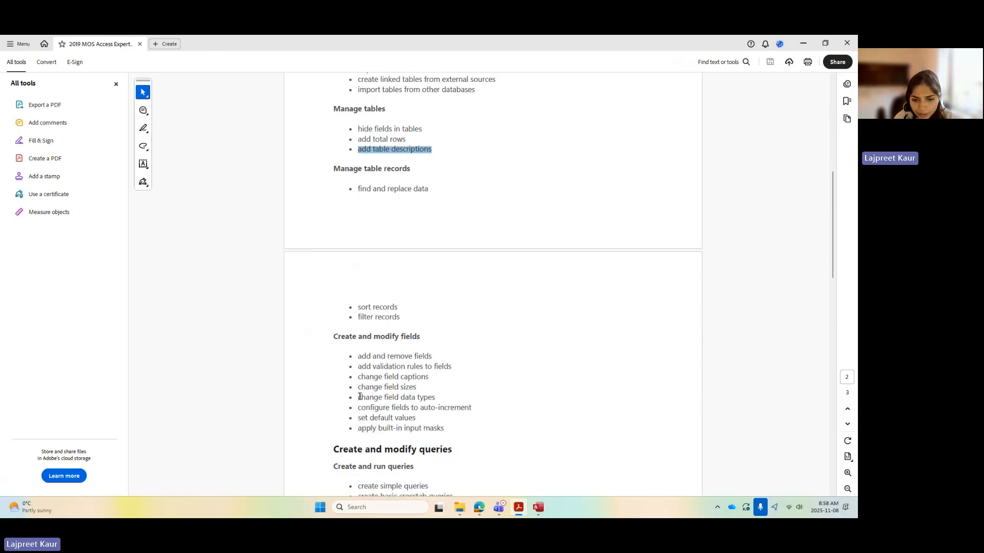
{"action": "mouse_move", "coordinate": [358, 366]}
{"action": "left_mouse_down"}
{"action": "mouse_move", "coordinate": [482, 364]}
{"action": "mouse_move", "coordinate": [451, 366]}
{"action": "left_mouse_up"}
{"action": "left_click", "coordinate": [393, 356]}
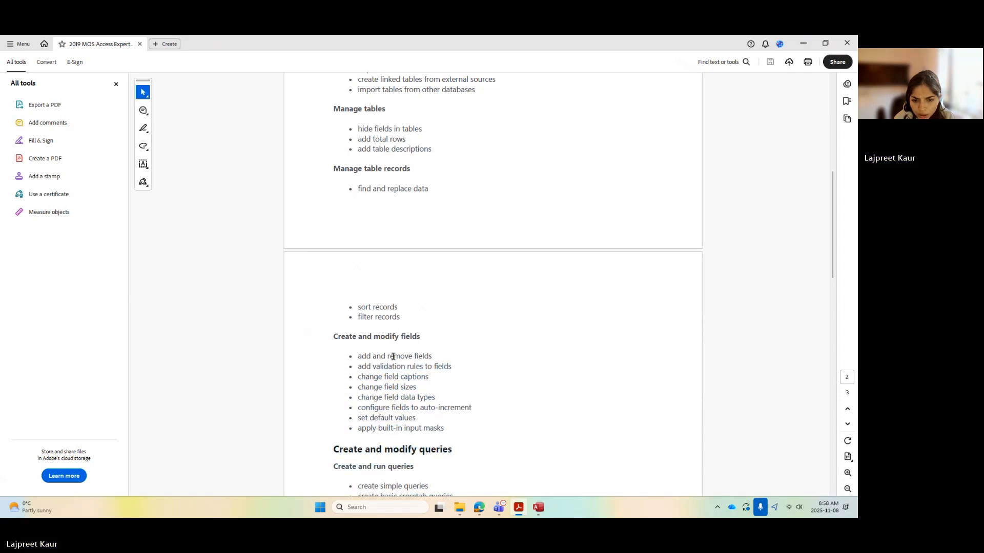
{"action": "left_click_drag", "start_coordinate": [359, 418], "coordinate": [417, 418]}
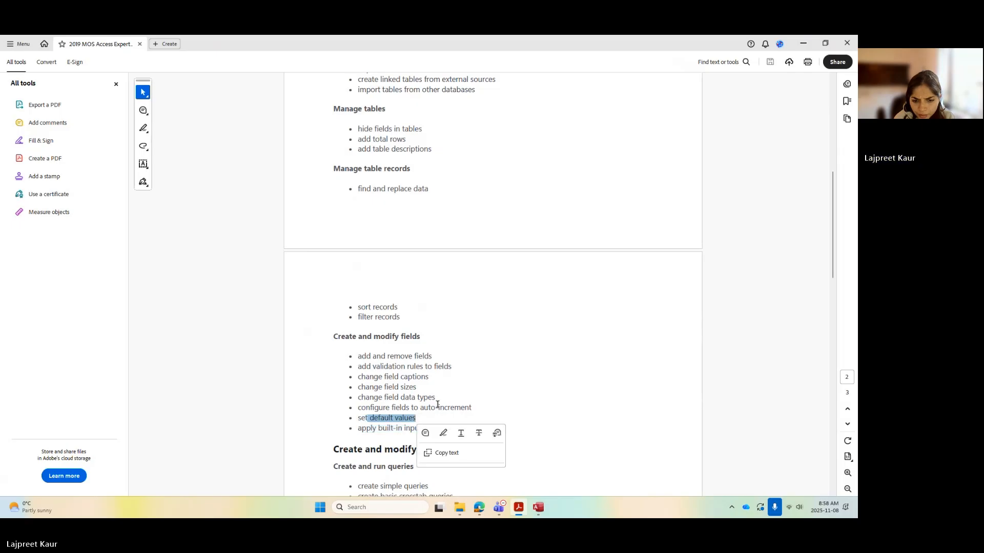
{"action": "left_click", "coordinate": [442, 391]}
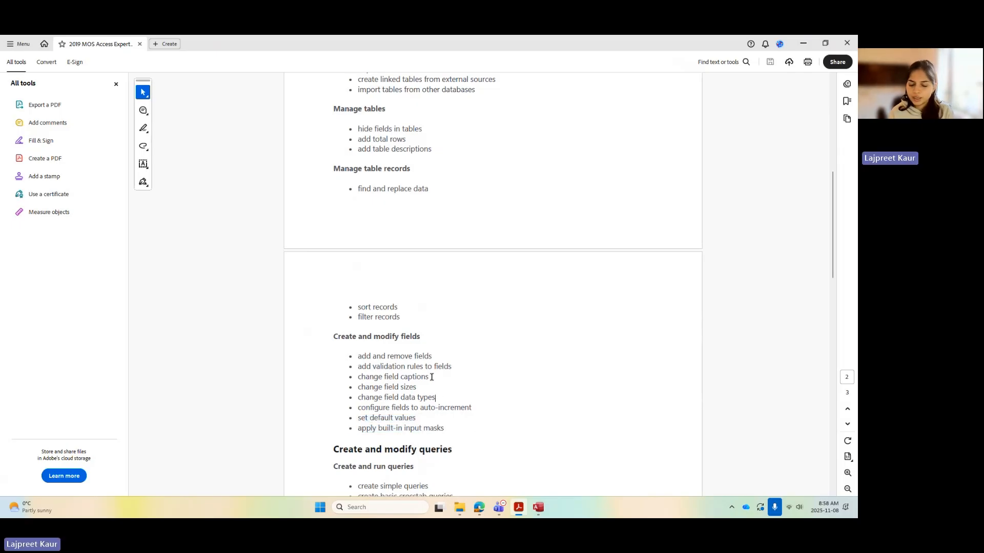